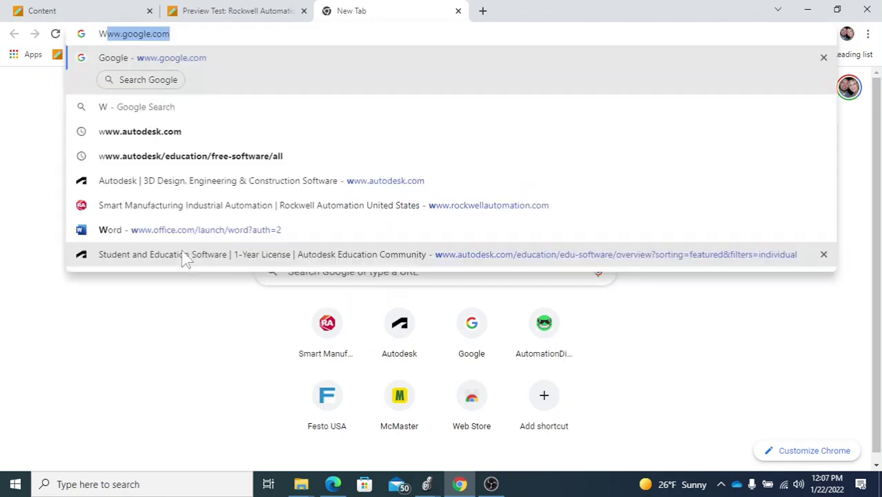
pyautogui.press('BackSpace')
pyautogui.press('BackSpace')
pyautogui.press('BackSpace')
pyautogui.press('BackSpace')
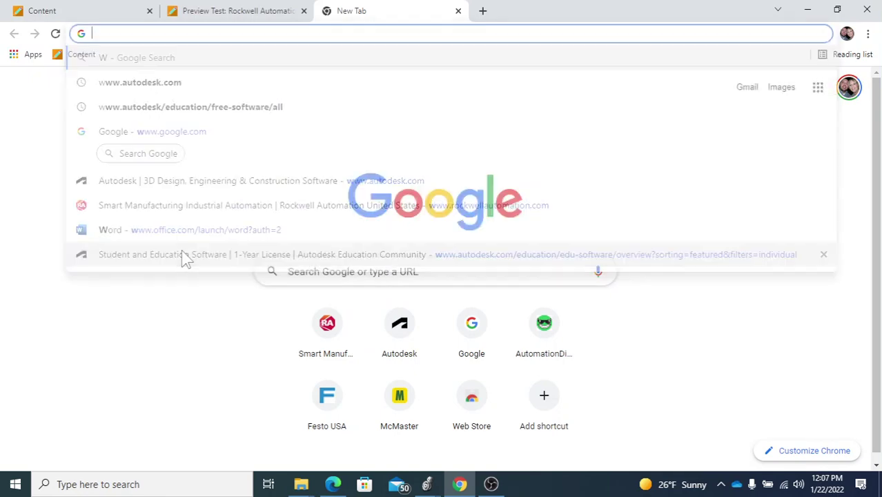
pyautogui.write('www.ro')
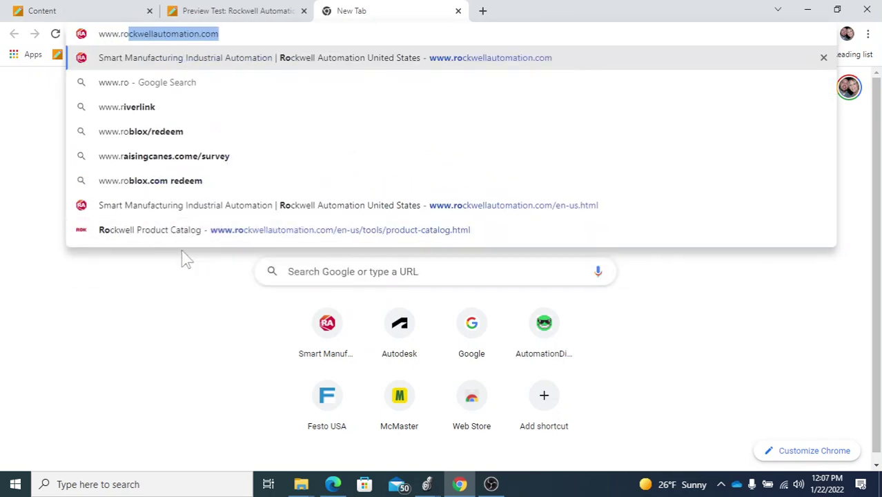
pyautogui.write('c')
pyautogui.press('Return')
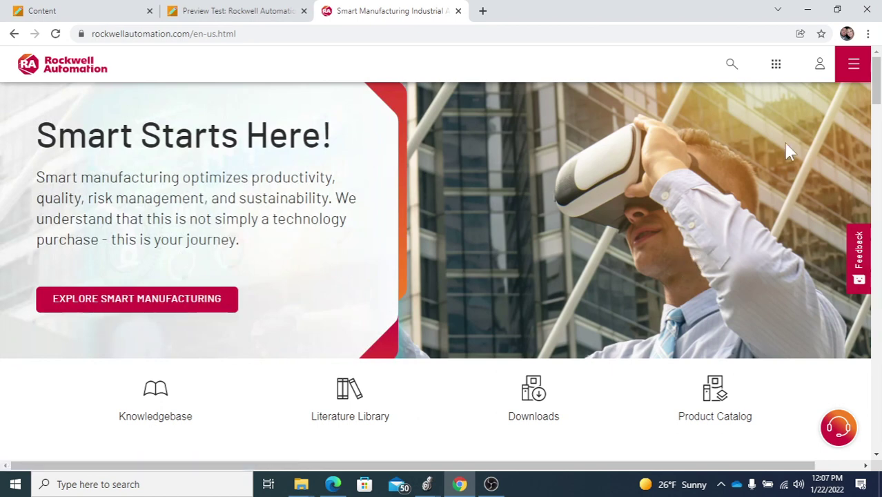
pyautogui.click(777, 67)
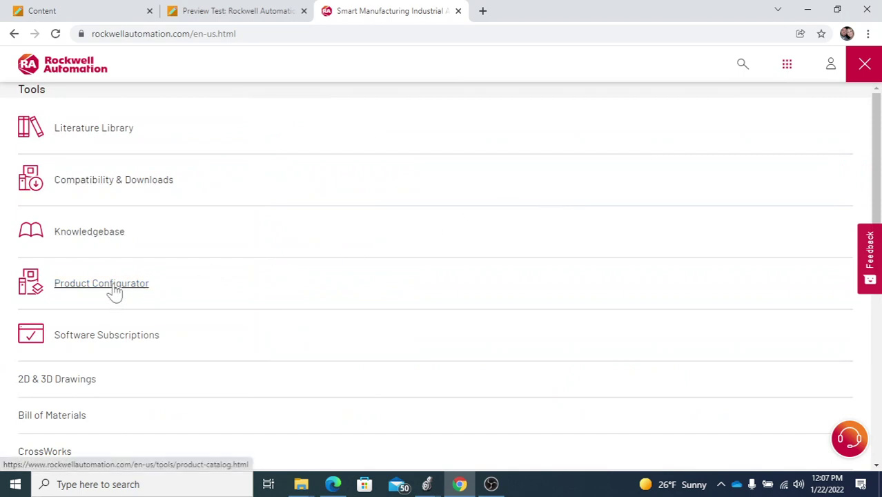
pyautogui.click(113, 291)
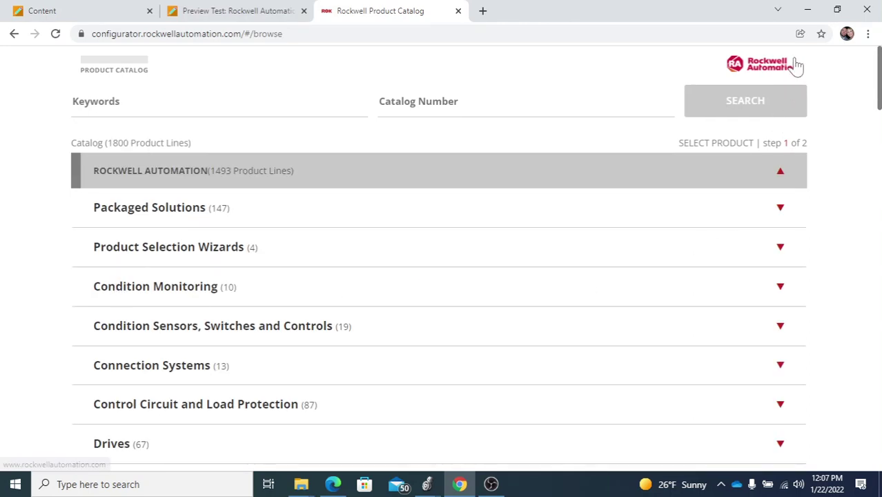
# Step: Examine Question 6 in the preview test, including the two controller catalog numbers being compared and the answer options
pyautogui.click(214, 17)
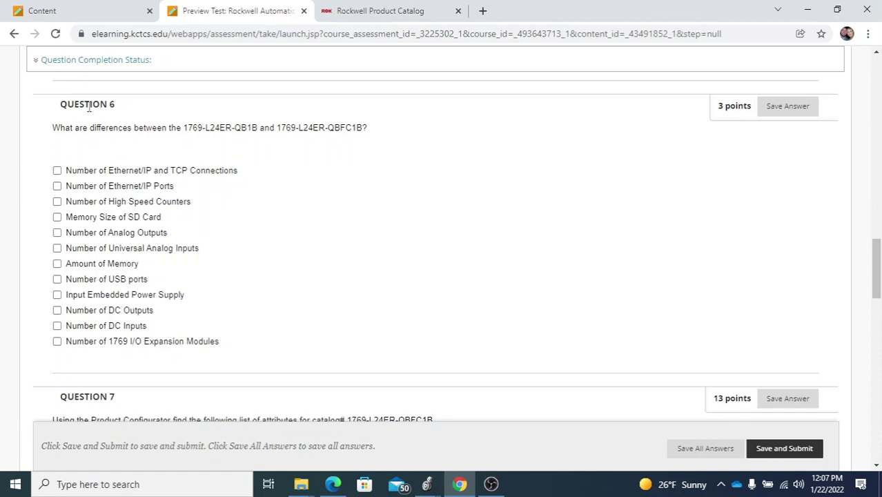
pyautogui.scroll(-1, 277, 173)
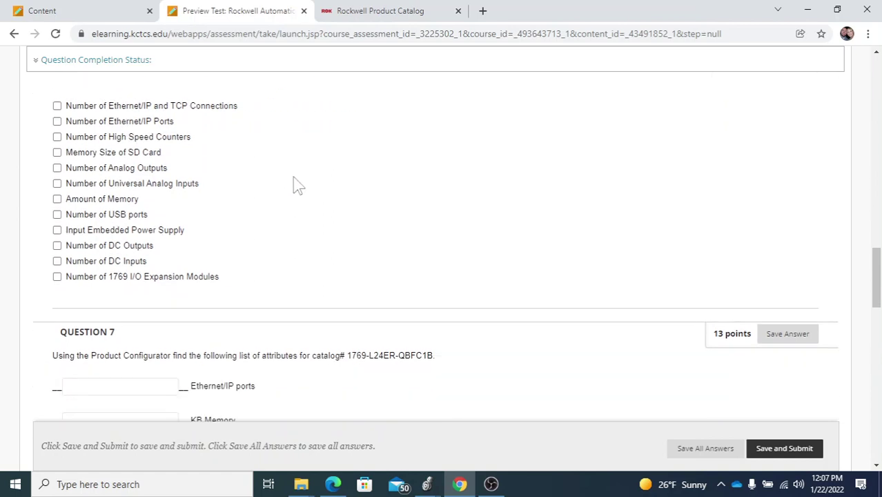
pyautogui.scroll(1, 308, 199)
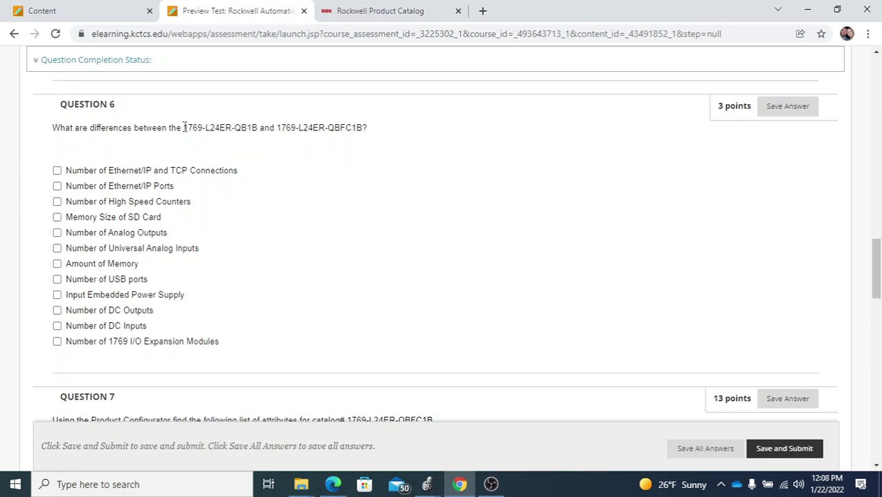
pyautogui.moveTo(184, 128); pyautogui.dragTo(252, 126)
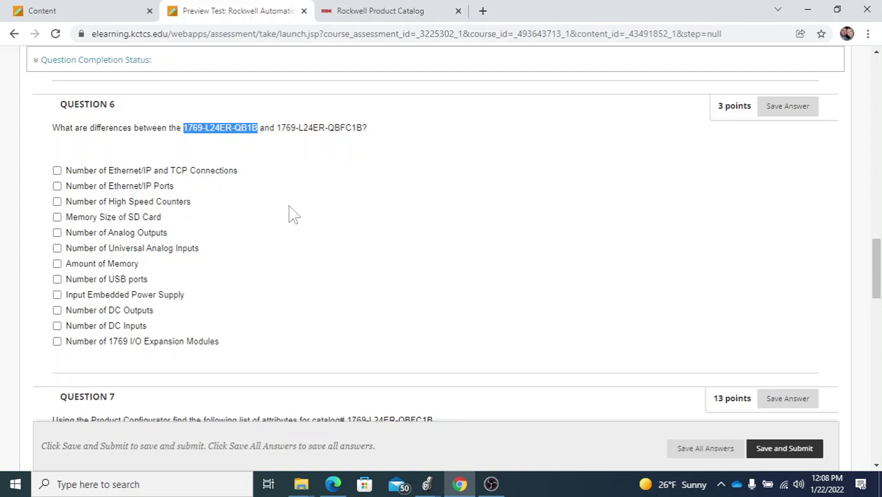
pyautogui.click(287, 133)
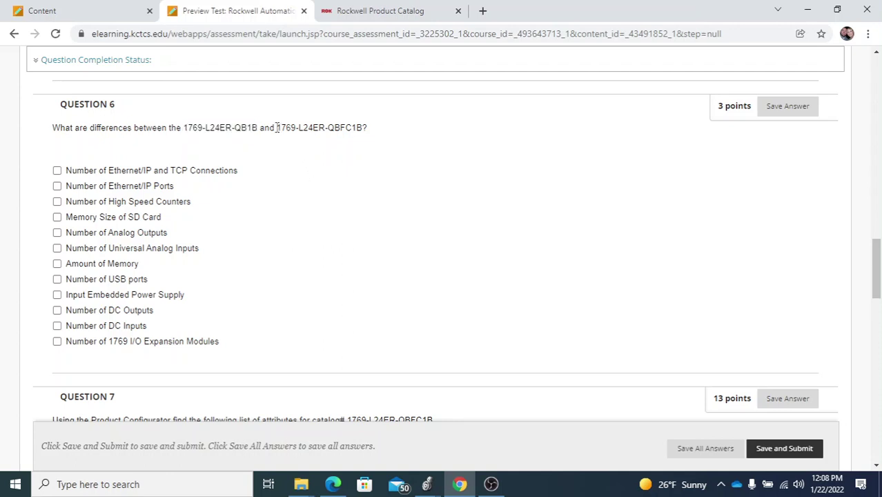
pyautogui.moveTo(277, 127); pyautogui.dragTo(363, 131)
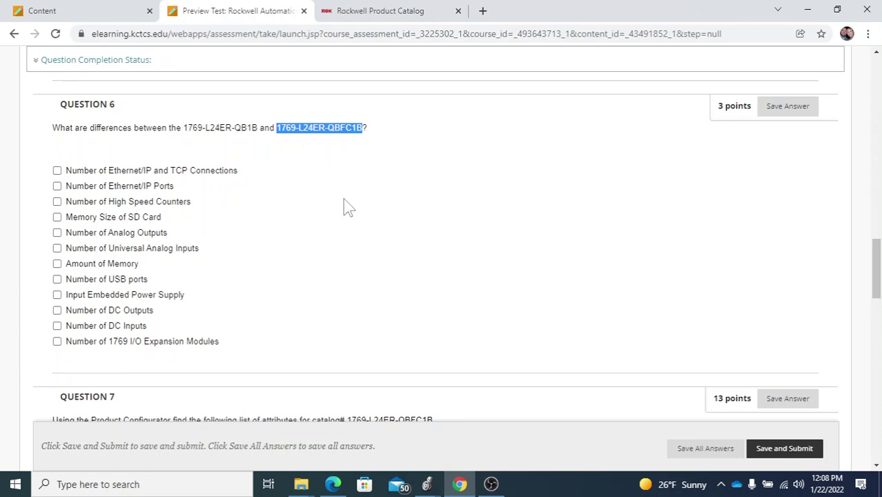
pyautogui.click(301, 169)
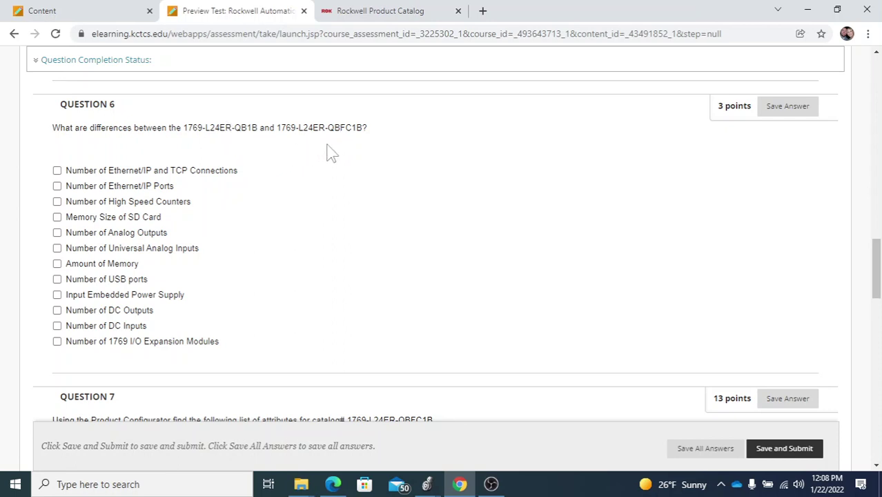
pyautogui.moveTo(277, 128); pyautogui.dragTo(356, 131)
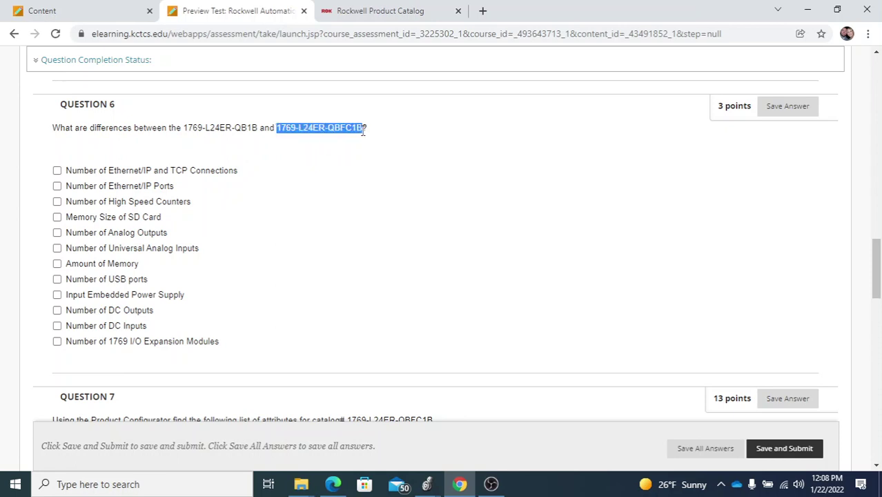
pyautogui.click(319, 186)
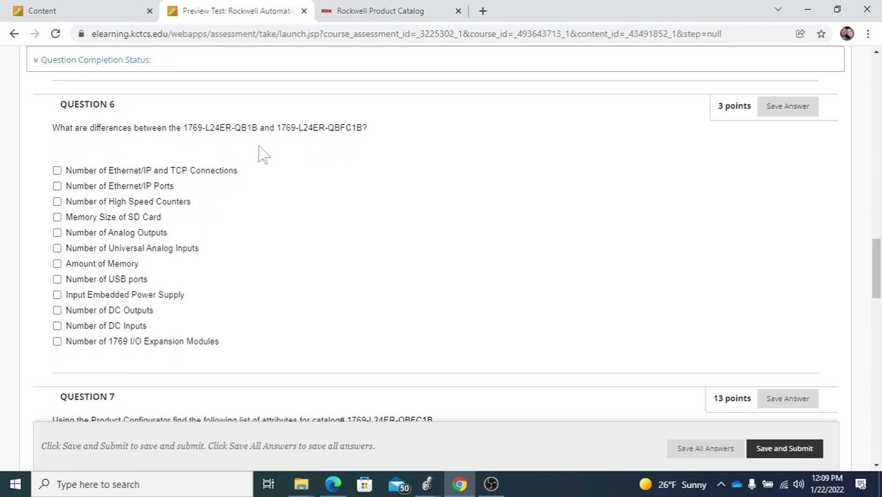
# Step: Copy catalog number 1769-L24ER-QB1B from Question 6 and search for it in the Rockwell product catalog
pyautogui.moveTo(257, 127); pyautogui.dragTo(188, 125)
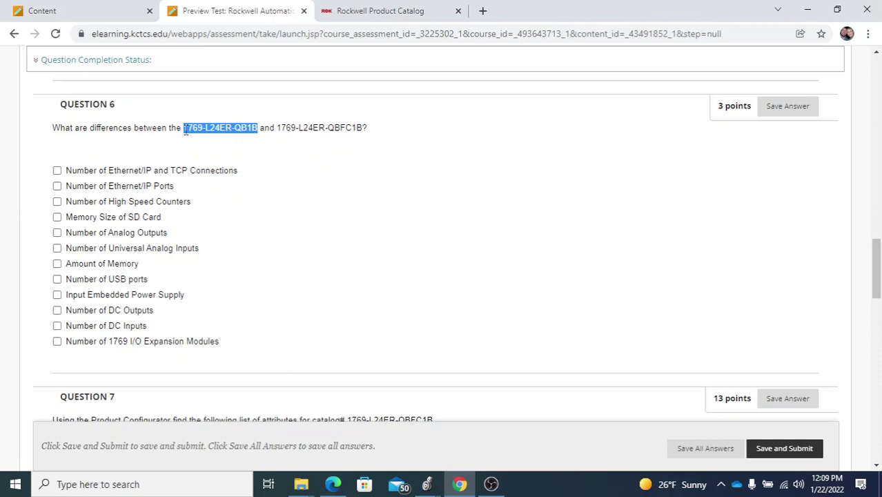
pyautogui.click(392, 12)
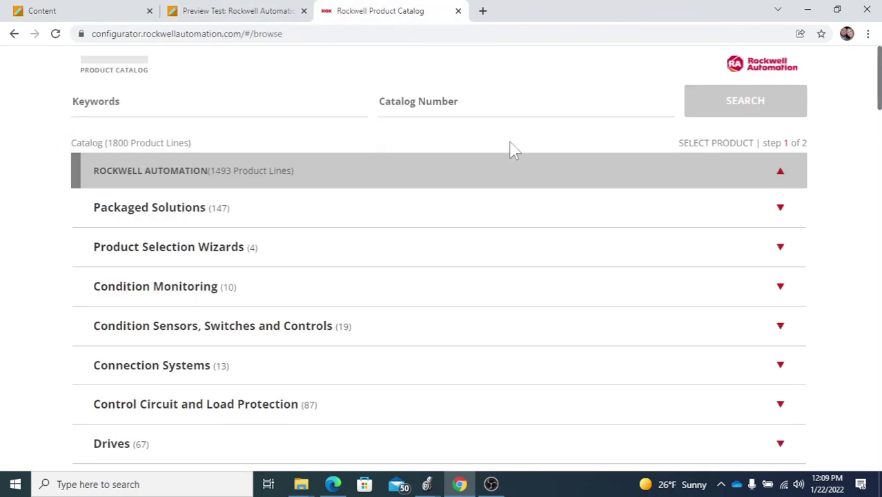
pyautogui.click(439, 106)
pyautogui.write('1769-L24ER-QB1B')
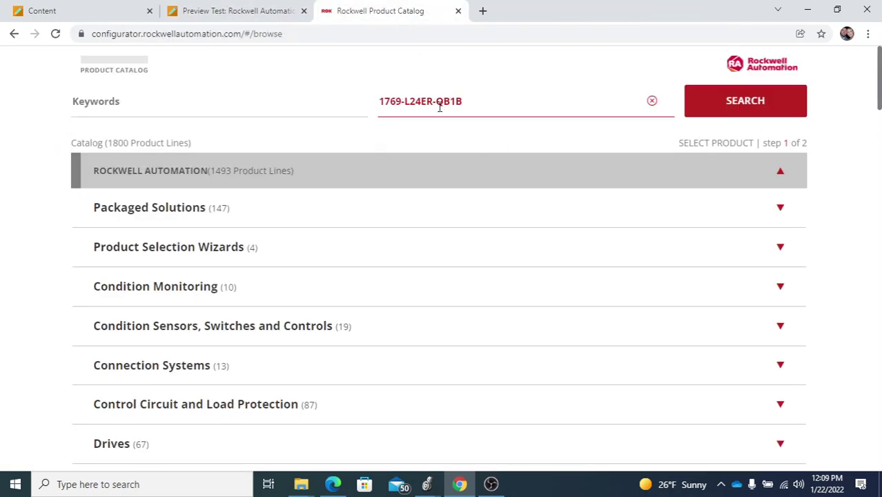
pyautogui.click(738, 107)
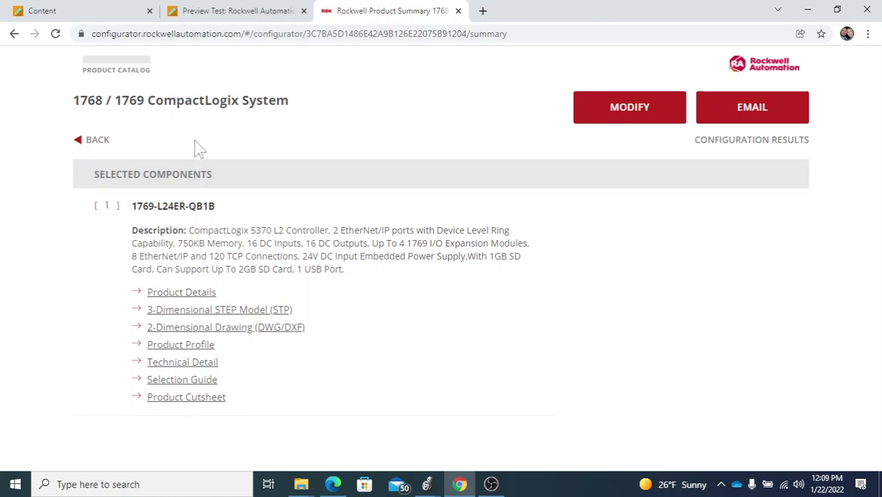
# Step: Copy catalog number 1769-L24ER-QBFC1B from Question 6 and return to the Rockwell product summary
pyautogui.click(230, 11)
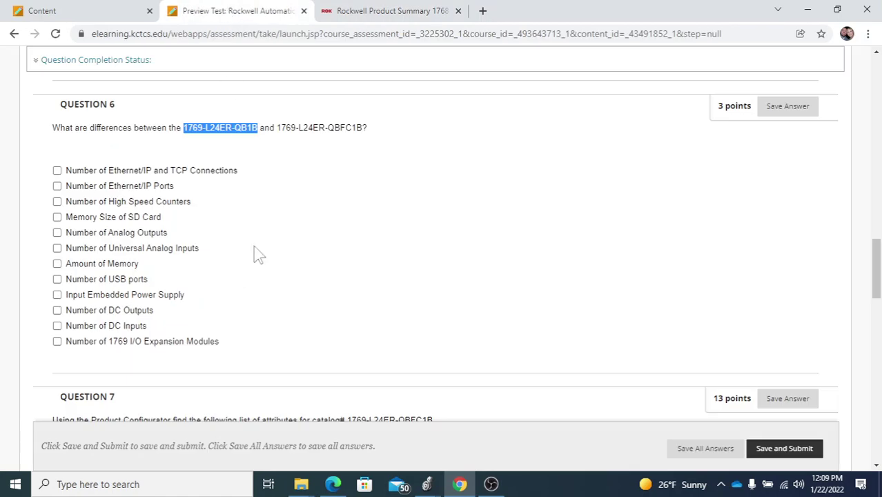
pyautogui.moveTo(362, 128); pyautogui.dragTo(278, 133)
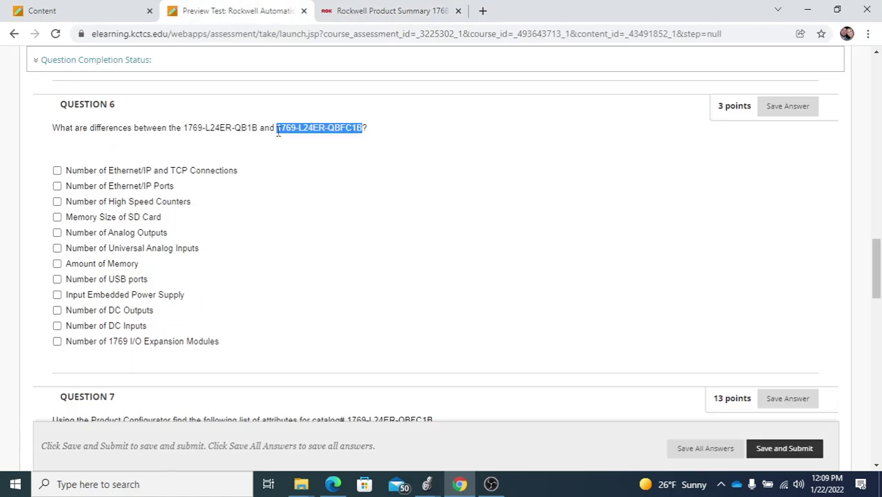
pyautogui.click(391, 11)
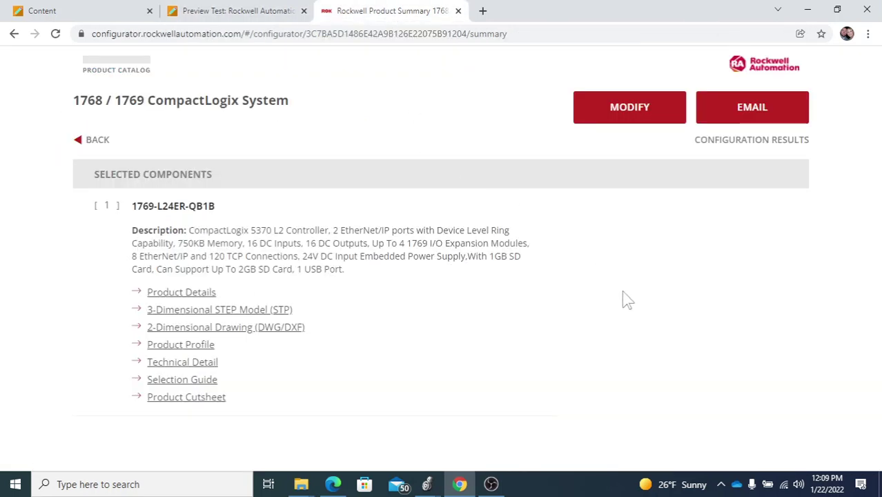
# Step: Open the 1769-L24ER-QB1B configuration for modification and look through its component categories
pyautogui.click(630, 110)
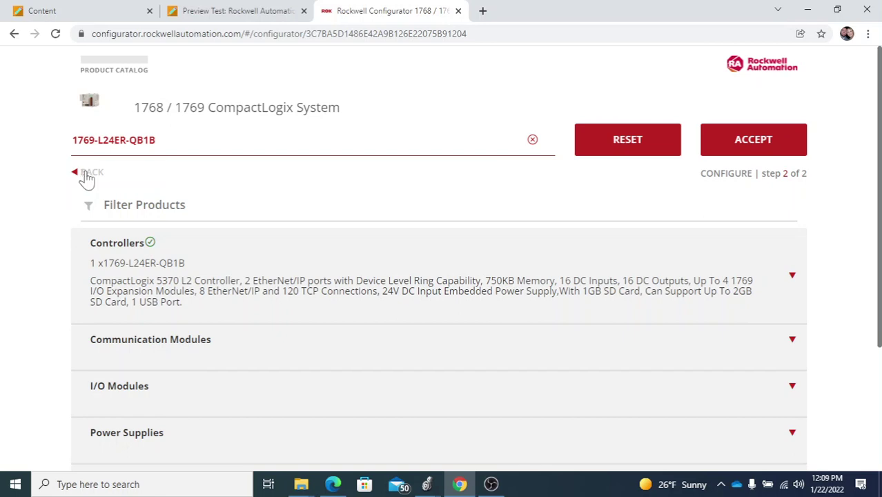
pyautogui.scroll(-3, 86, 178)
pyautogui.scroll(-1, 115, 210)
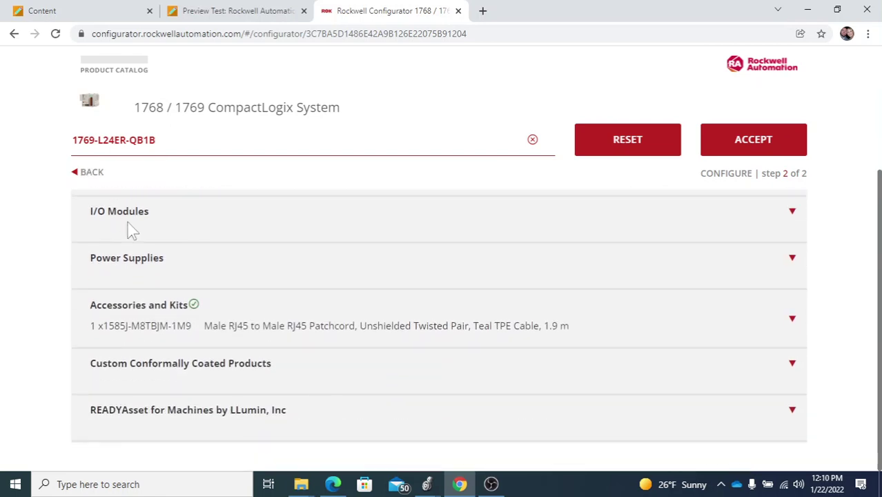
pyautogui.scroll(3, 127, 228)
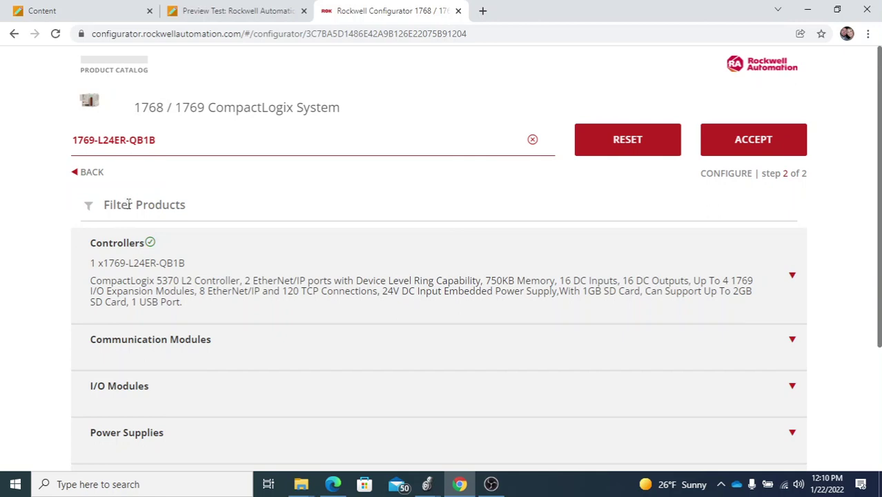
# Step: Open the Rockwell Automation website in a separate browser tab, keeping the configurator open
pyautogui.click(483, 12)
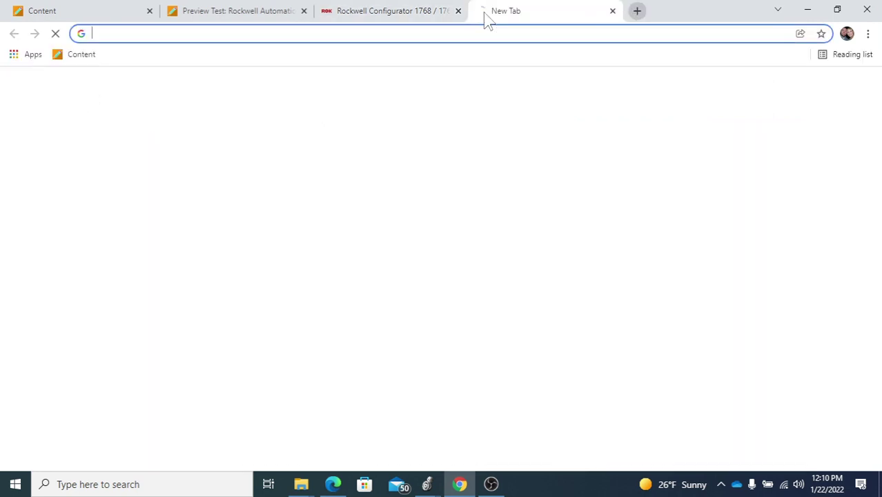
pyautogui.write('www.')
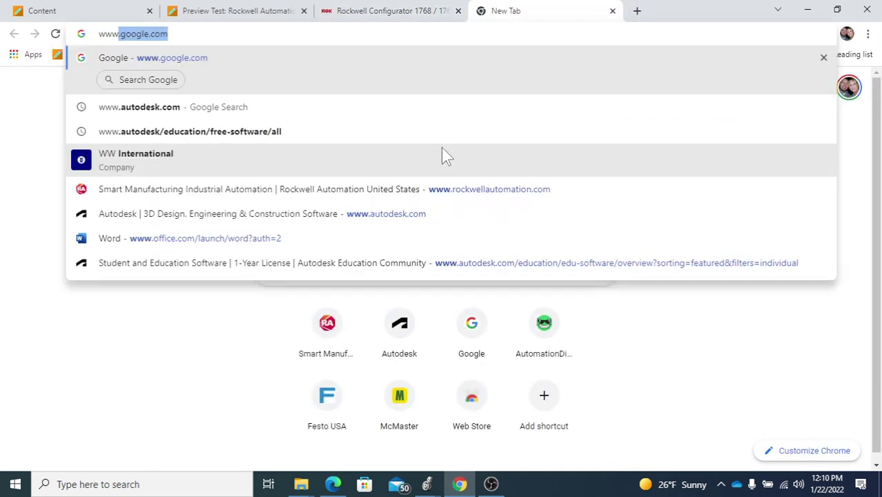
pyautogui.write('ro')
pyautogui.press('Return')
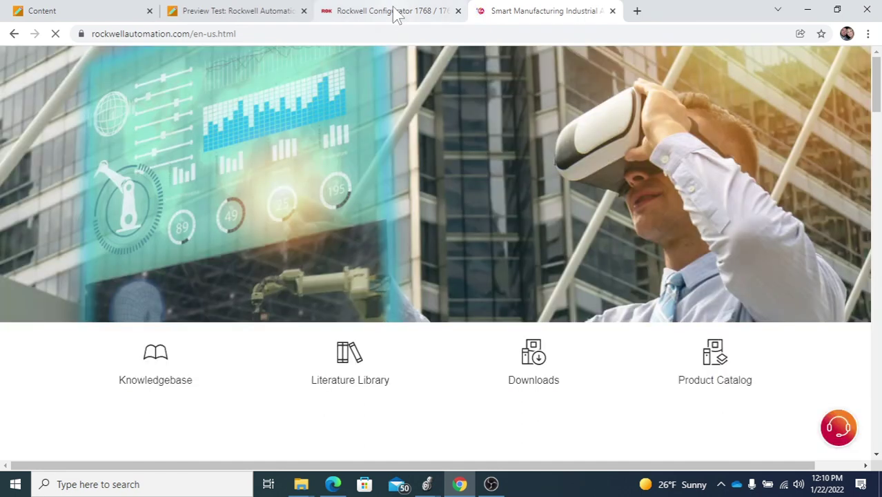
# Step: Accept the 1769-L24ER-QB1B configuration to restore its summary, and go back to the Rockwell Automation homepage
pyautogui.click(392, 13)
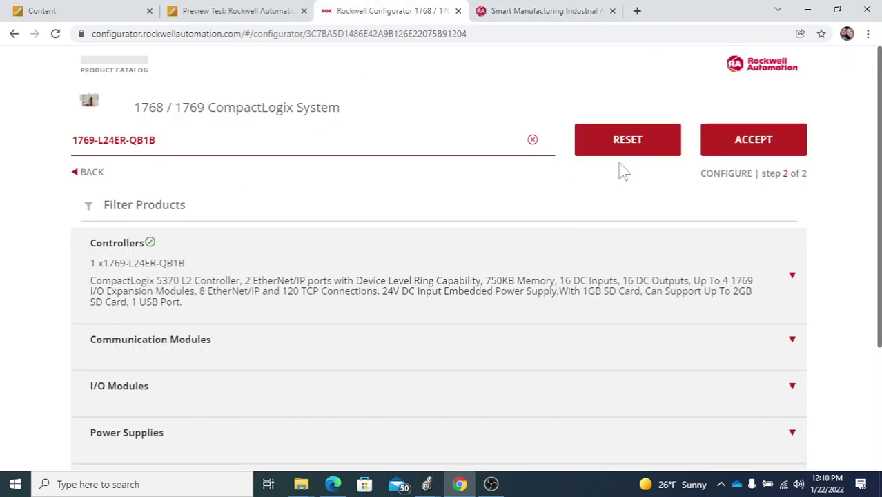
pyautogui.click(749, 146)
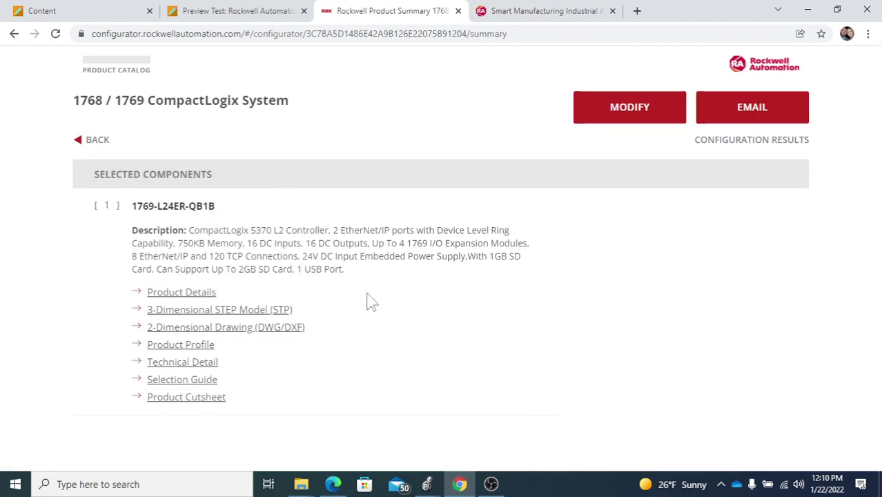
pyautogui.click(539, 12)
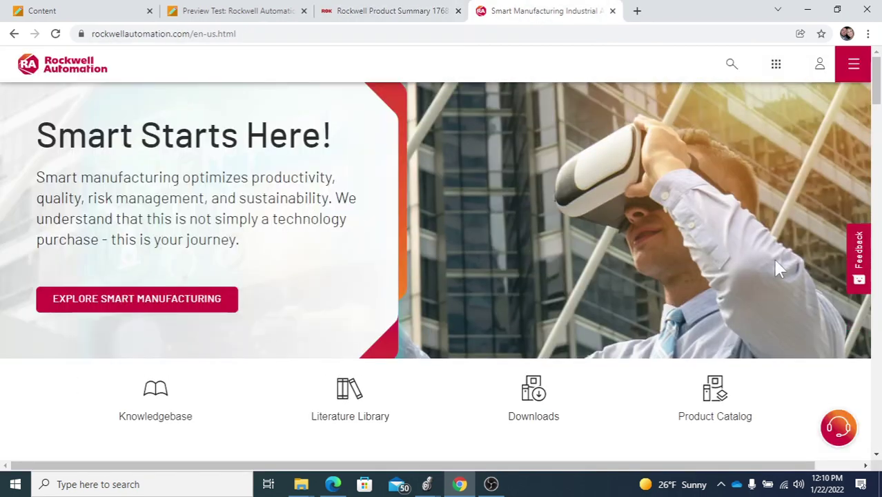
# Step: Open a second Product Configurator and search by catalog number for 1769-L24ER-QBFC1B
pyautogui.click(776, 65)
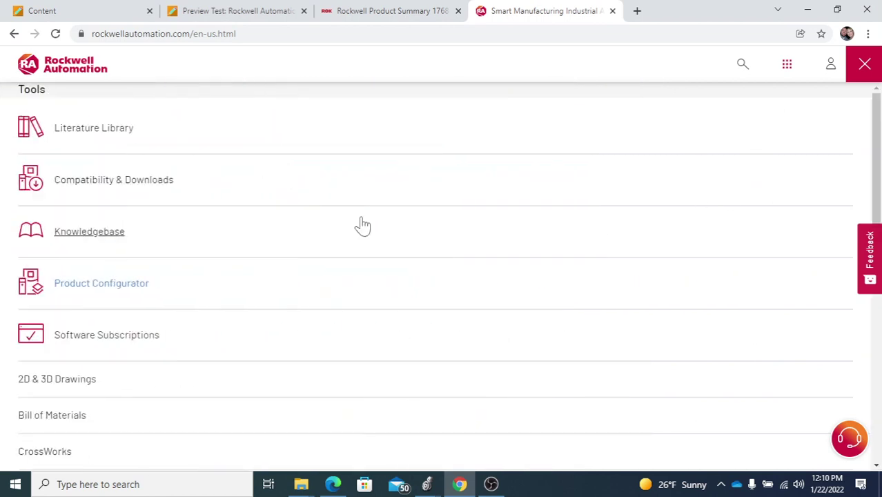
pyautogui.click(104, 283)
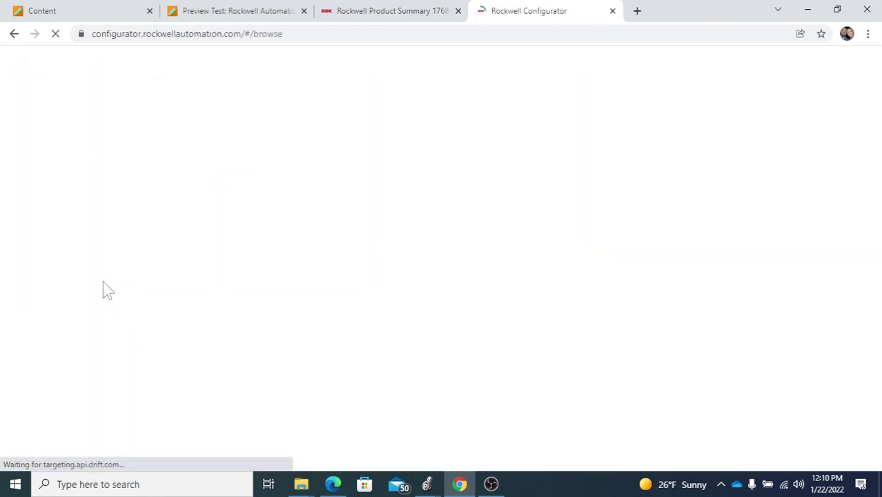
pyautogui.click(462, 104)
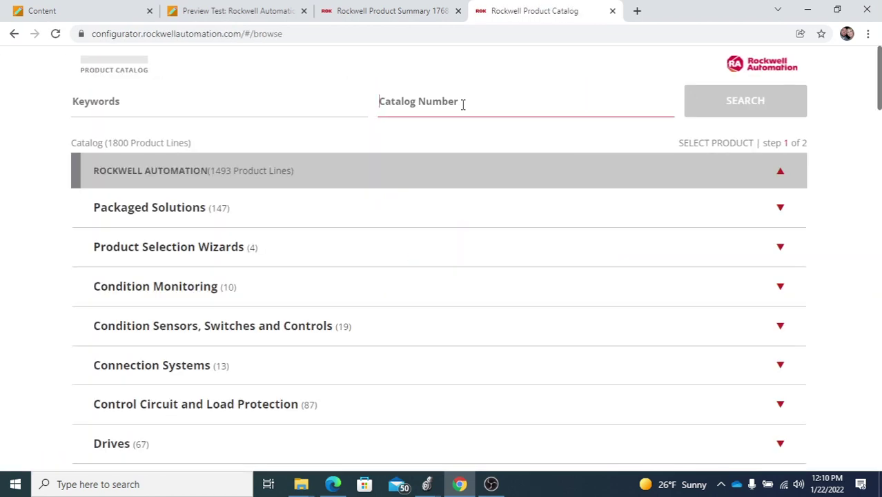
pyautogui.write('1769-L24ER-QBFC1B')
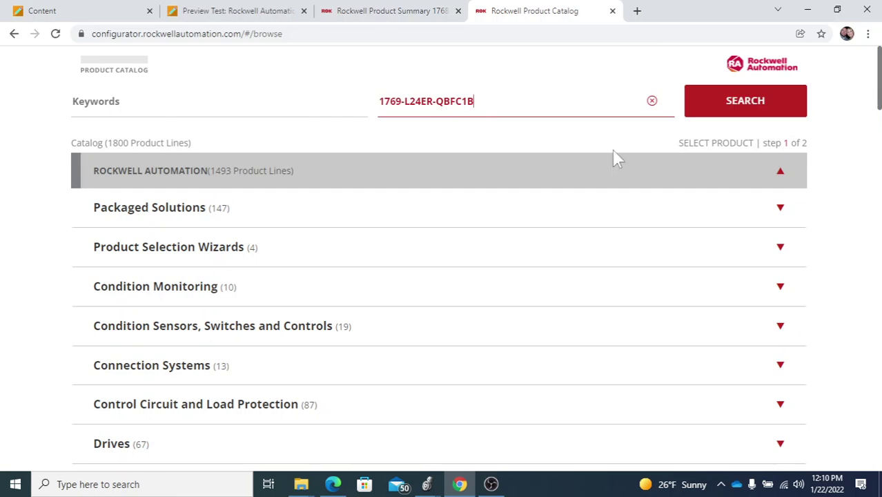
pyautogui.click(724, 109)
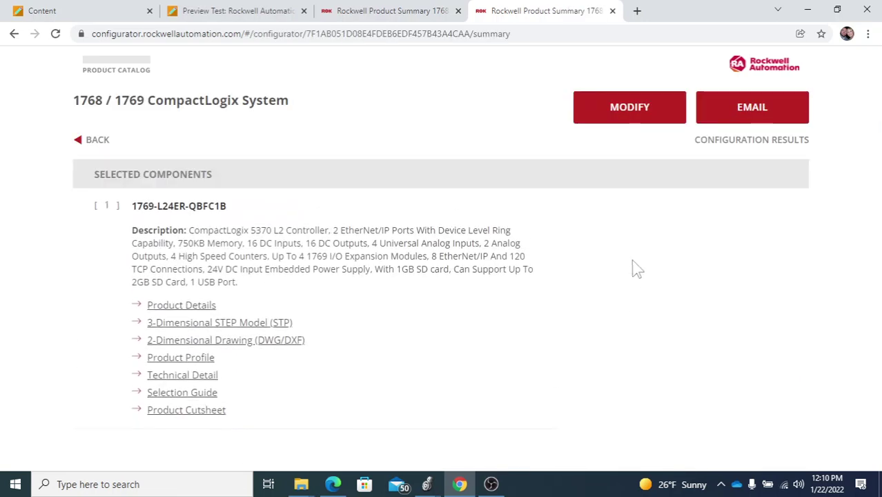
# Step: Switch back and forth between the 1769-L24ER-QB1B and 1769-L24ER-QBFC1B summaries to compare their descriptions
pyautogui.click(376, 17)
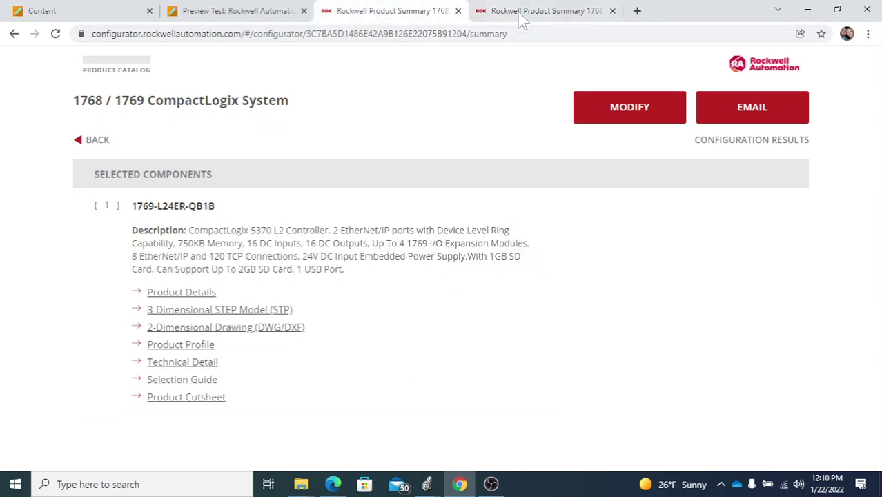
pyautogui.click(523, 20)
pyautogui.click(432, 21)
pyautogui.click(538, 21)
pyautogui.click(407, 15)
pyautogui.click(528, 21)
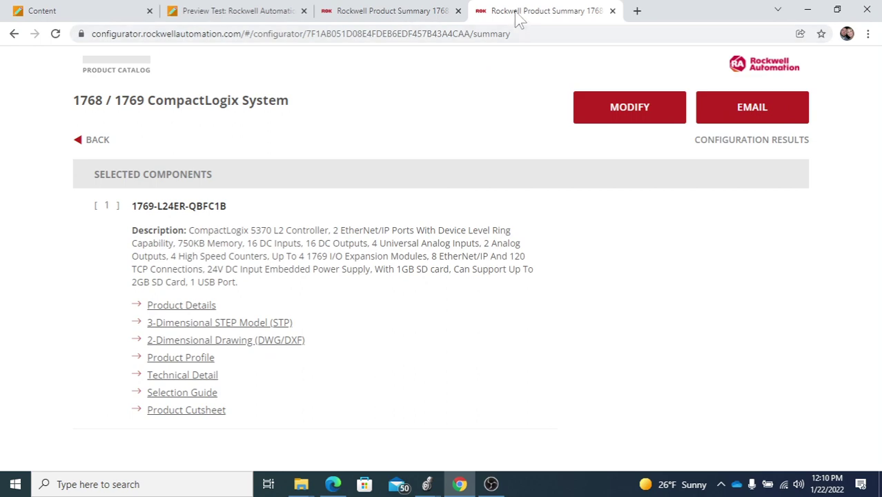
# Step: Move the 1769-L24ER-QBFC1B summary into its own browser window and arrange both windows side by side, with 1769-L24ER-QB1B in the other half
pyautogui.moveTo(519, 17); pyautogui.dragTo(881, 104)
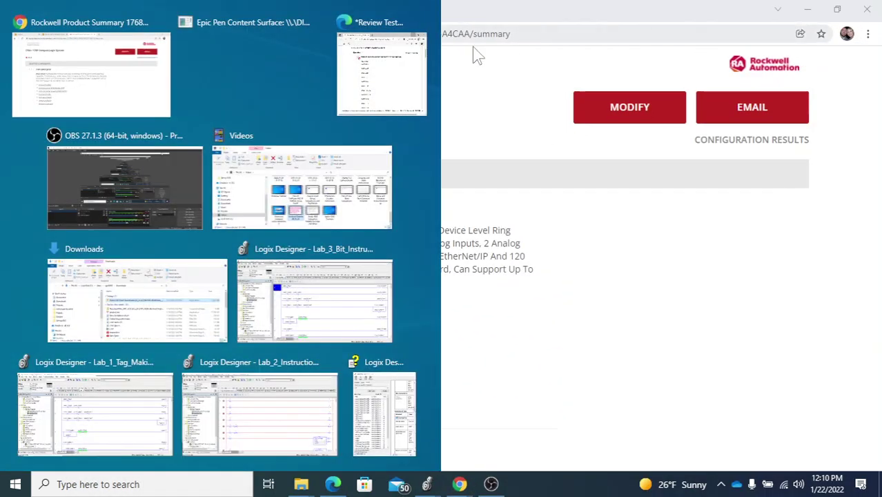
pyautogui.click(107, 76)
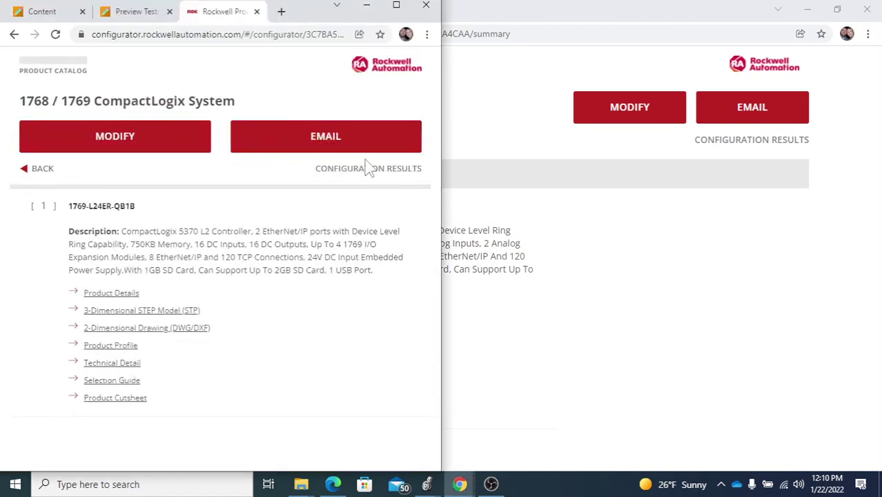
pyautogui.doubleClick(641, 16)
pyautogui.moveTo(645, 16); pyautogui.dragTo(881, 38)
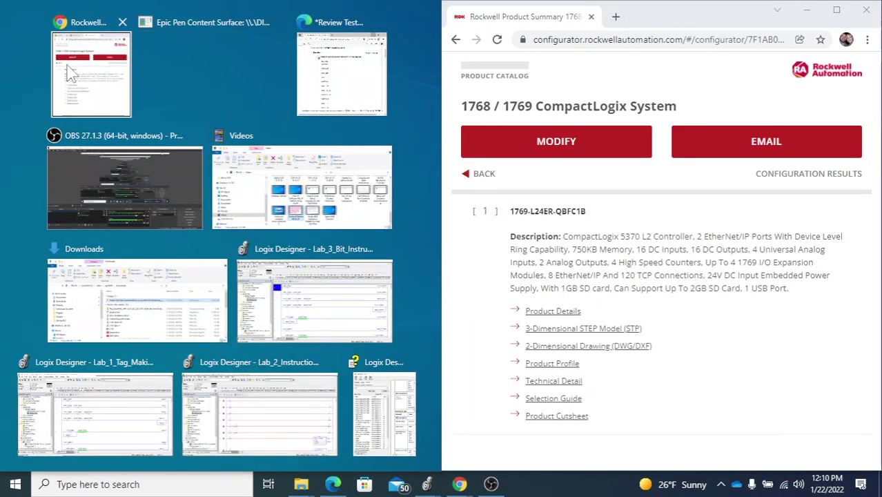
pyautogui.click(76, 88)
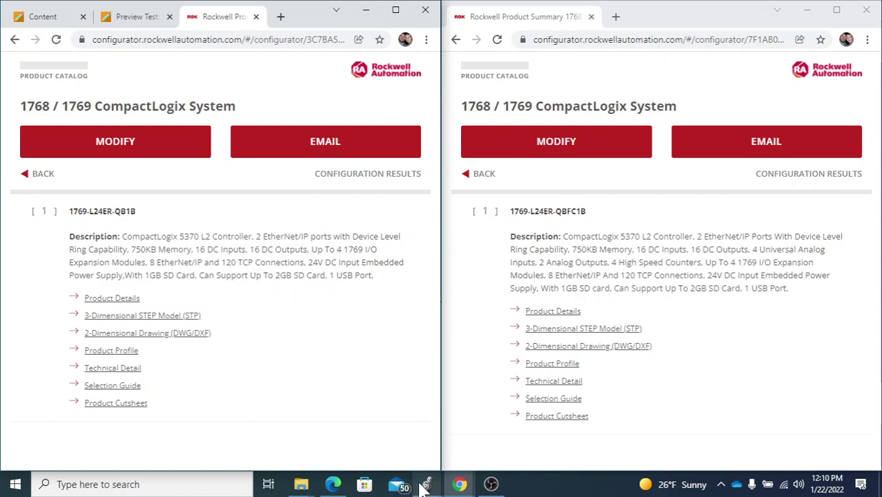
# Step: Return to the online test beside the 1769-L24ER-QBFC1B summary and go to the answer options of Question 6
pyautogui.click(137, 18)
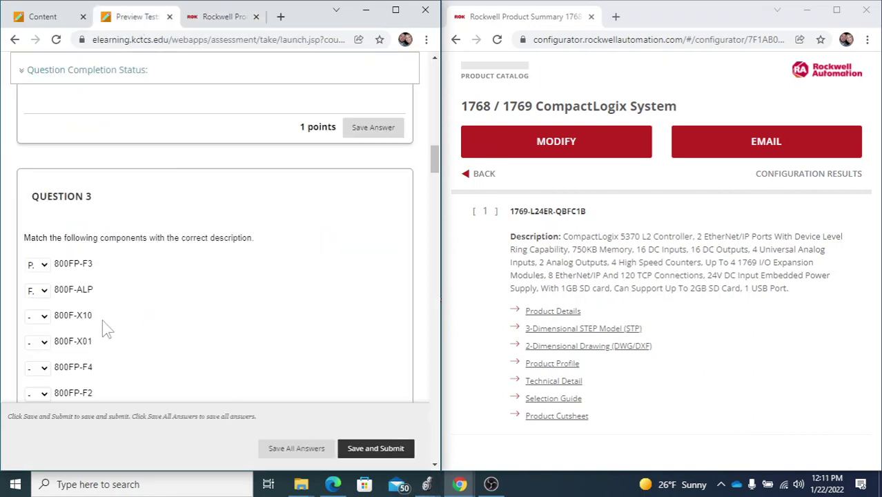
pyautogui.scroll(-8, 252, 347)
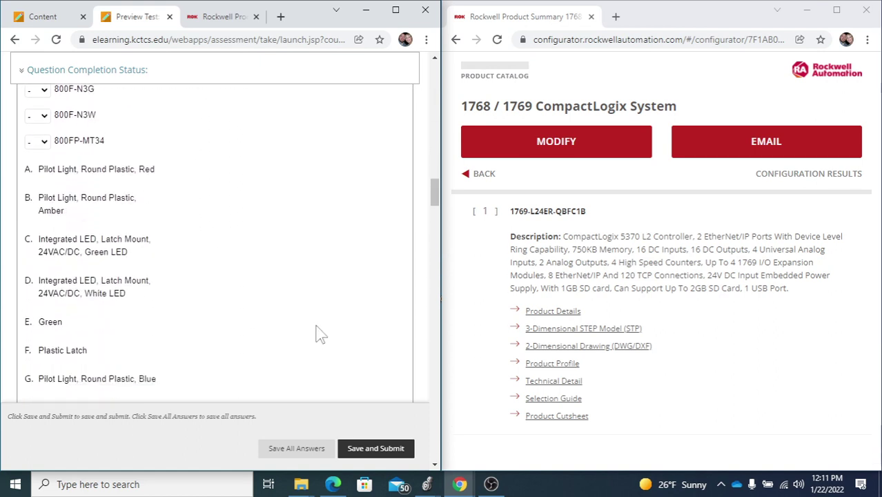
pyautogui.scroll(-10, 319, 333)
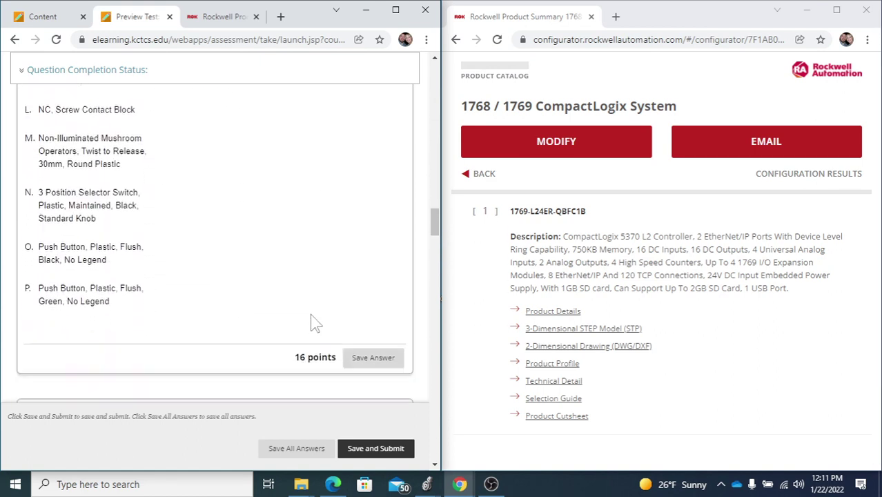
pyautogui.scroll(-8, 311, 323)
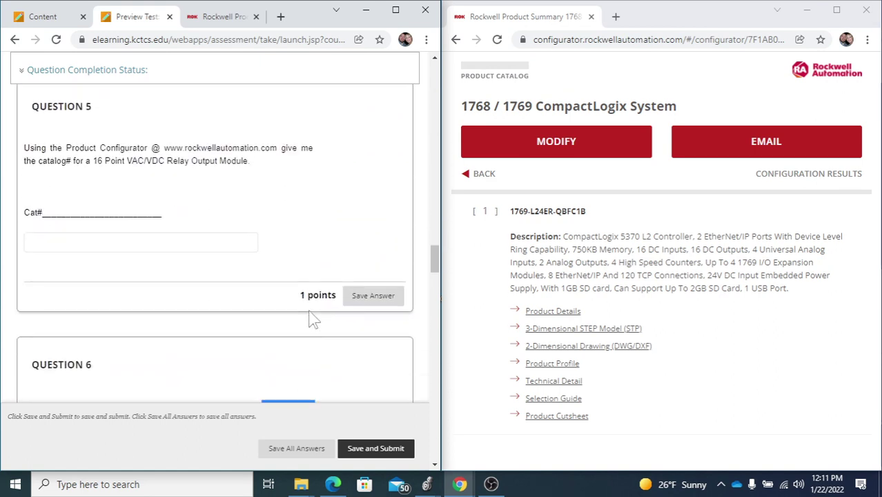
pyautogui.scroll(-3, 310, 319)
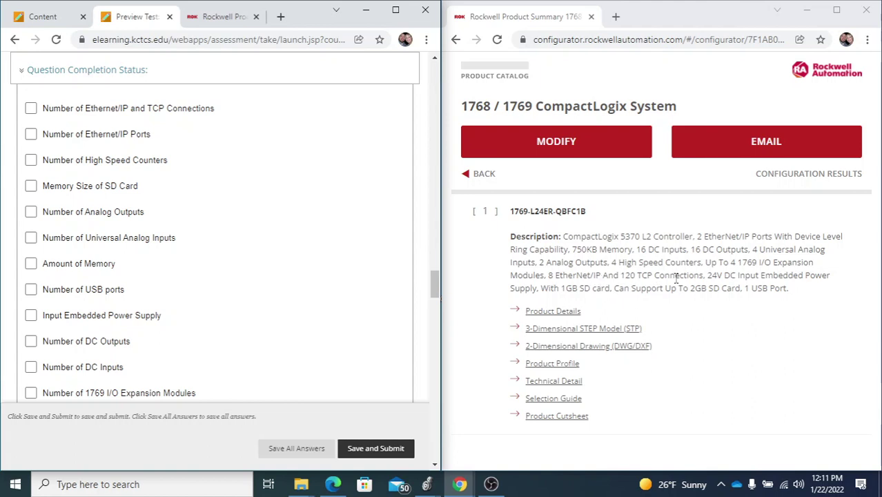
# Step: Compare the connections, Ethernet/IP ports and high speed counters of both controllers, and select Number of High Speed Counters in Question 6
pyautogui.click(218, 18)
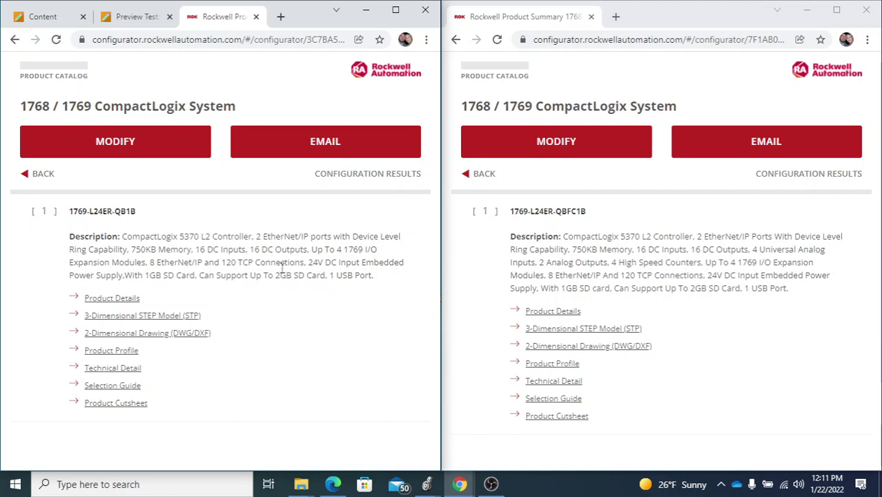
pyautogui.click(141, 17)
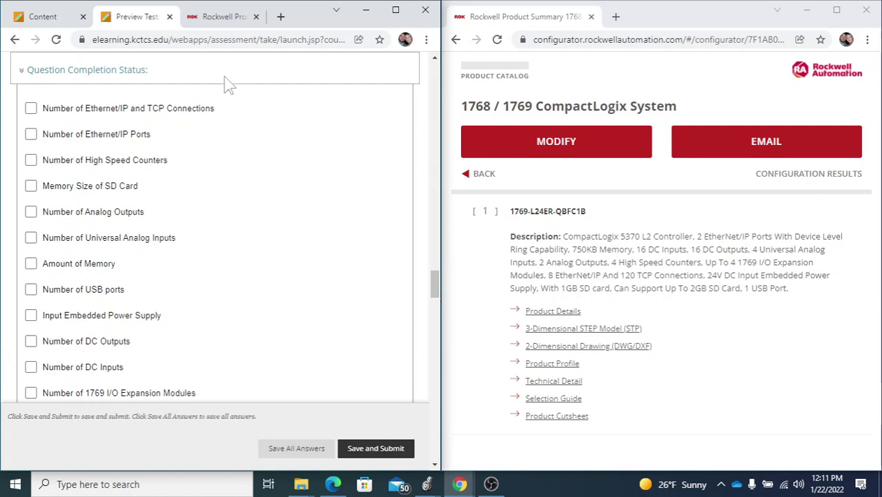
pyautogui.click(223, 19)
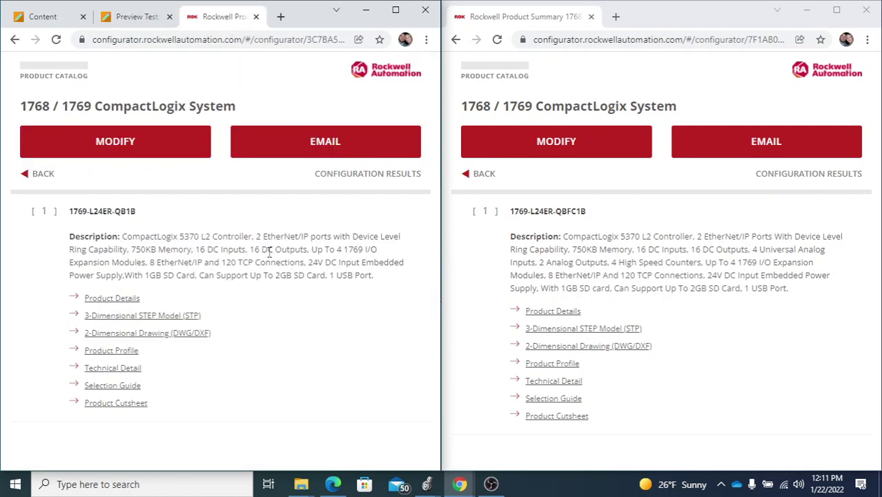
pyautogui.click(131, 18)
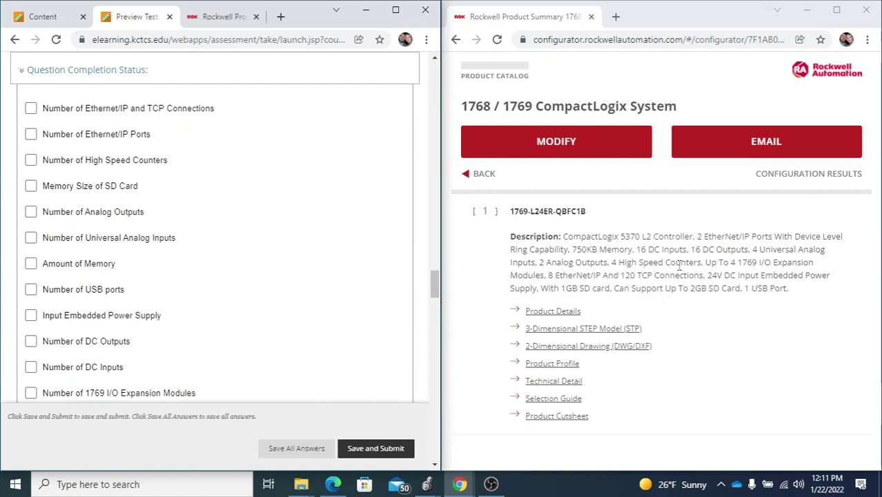
pyautogui.click(218, 18)
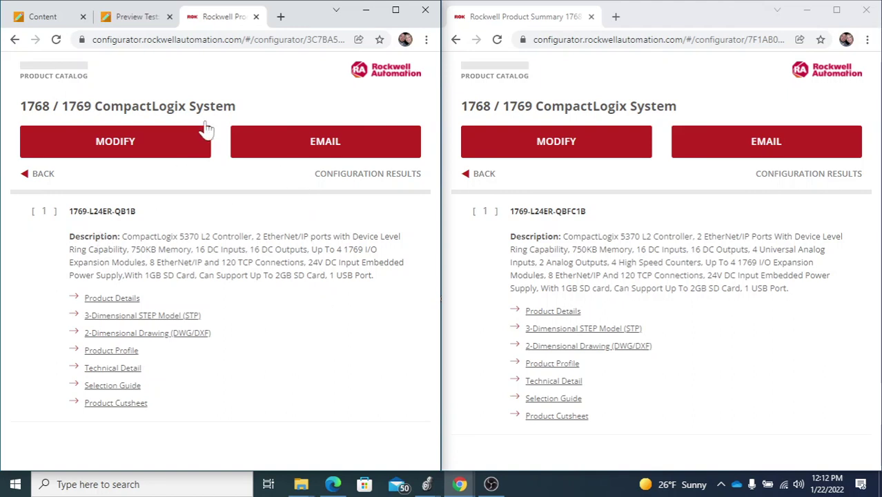
pyautogui.click(142, 16)
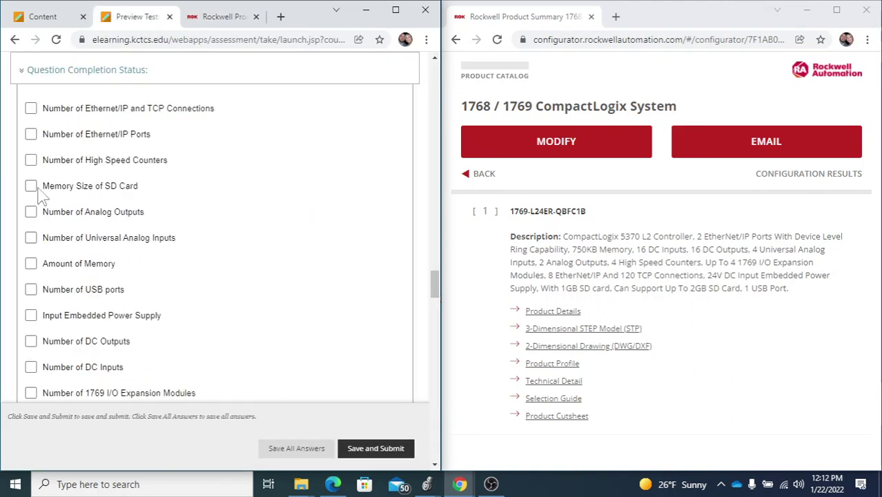
pyautogui.click(32, 161)
# Step: Compare the SD card size and analog outputs in both controller descriptions, and select Number of Analog Outputs in Question 6
pyautogui.moveTo(539, 290); pyautogui.dragTo(611, 289)
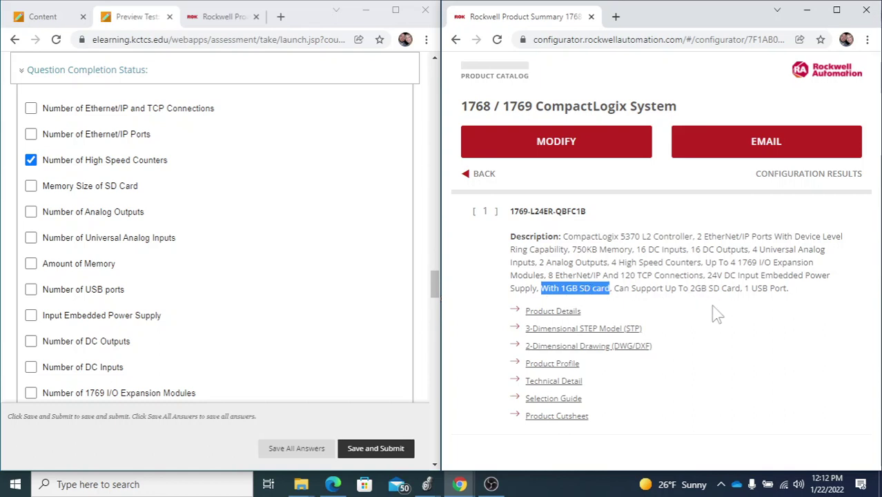
pyautogui.click(214, 18)
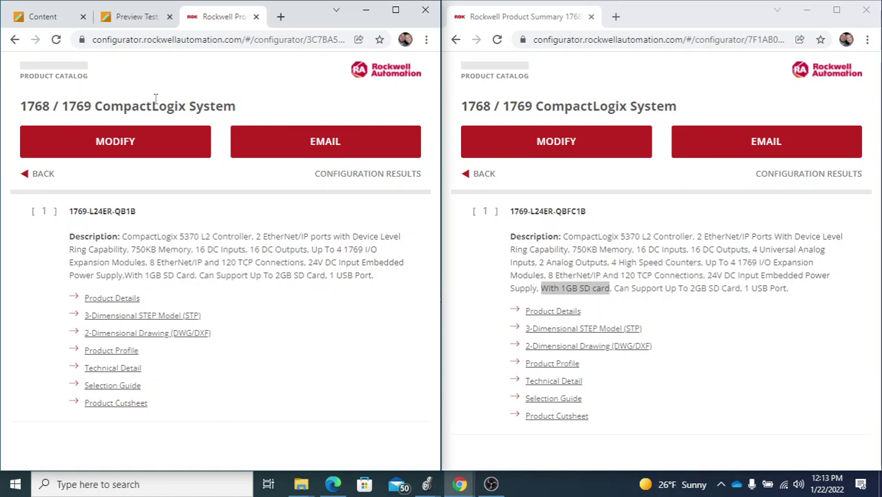
pyautogui.click(143, 18)
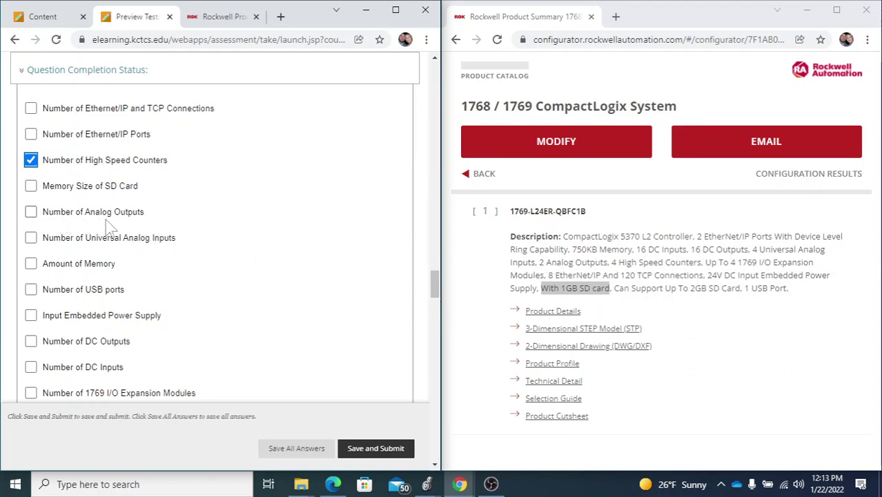
pyautogui.click(220, 16)
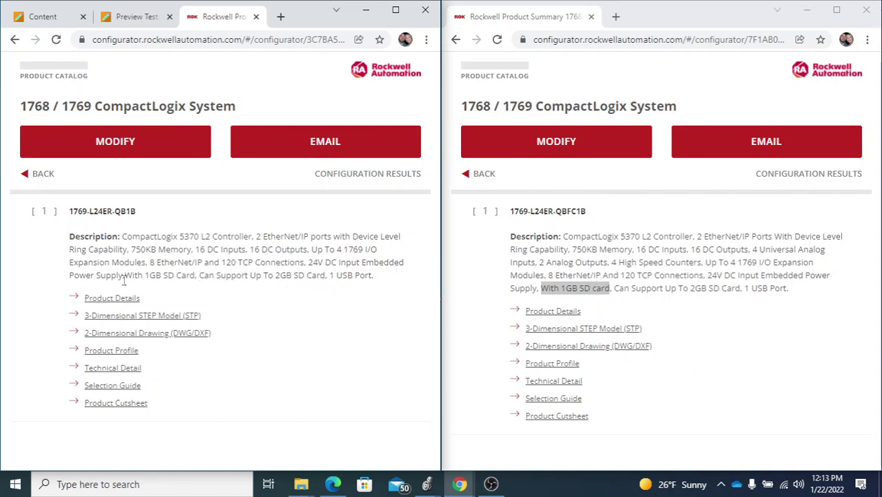
pyautogui.click(117, 18)
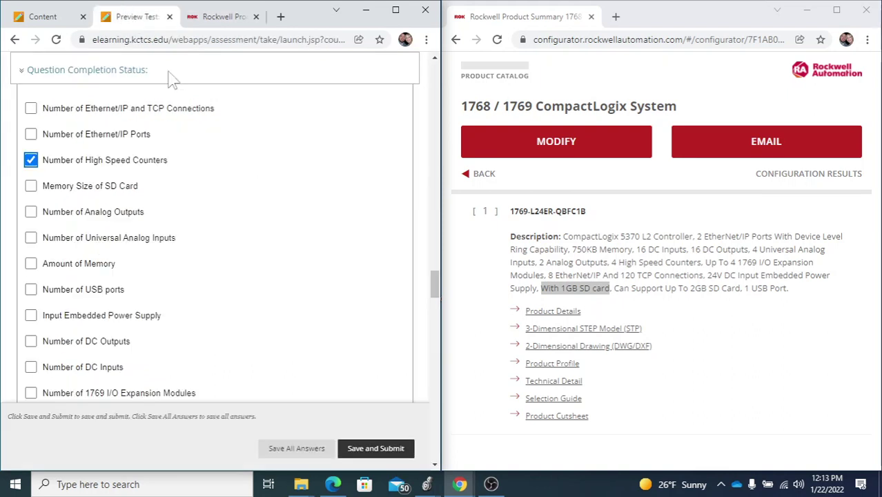
pyautogui.click(30, 212)
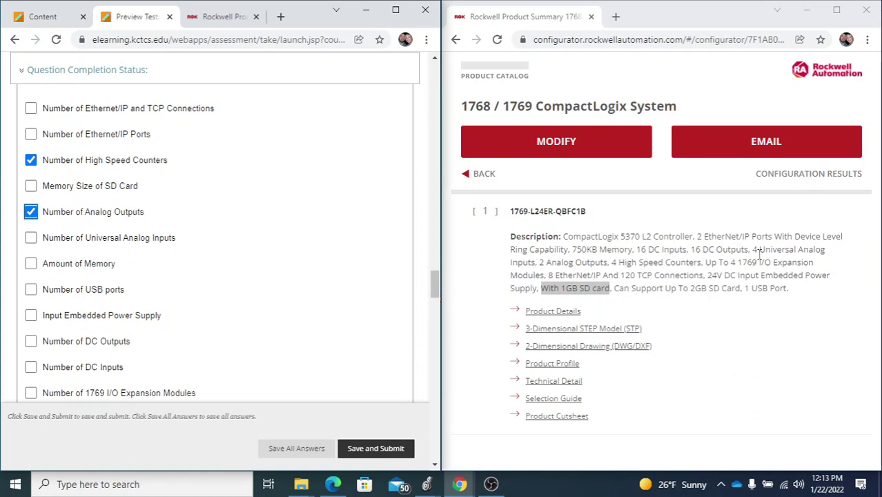
# Step: Check the 1769-L24ER-QB1B description for universal analog inputs, and select Number of Universal Analog Inputs in Question 6
pyautogui.click(222, 16)
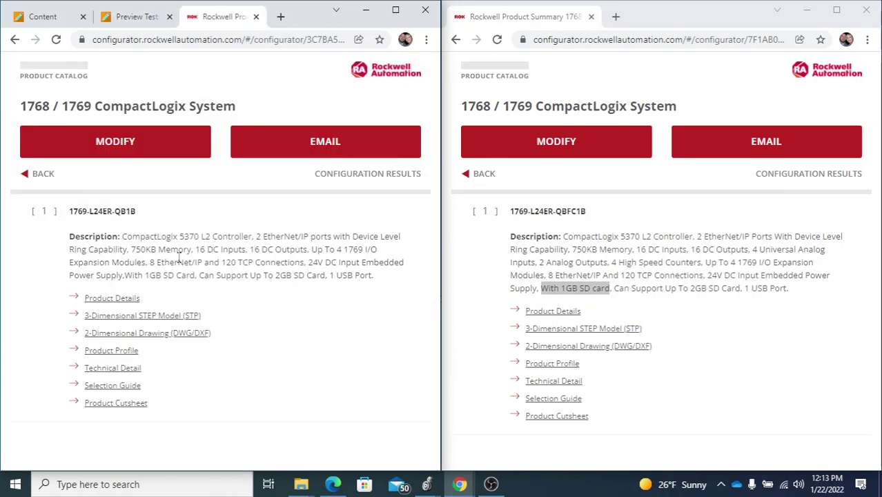
pyautogui.click(135, 16)
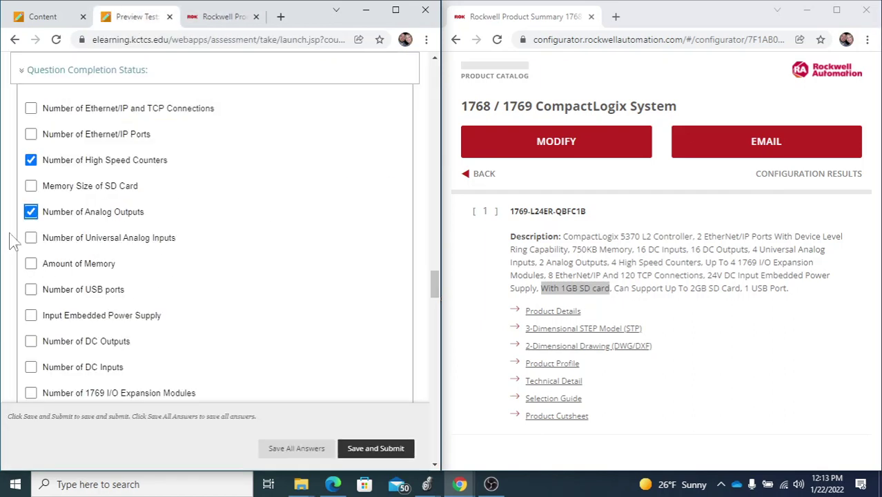
pyautogui.click(31, 238)
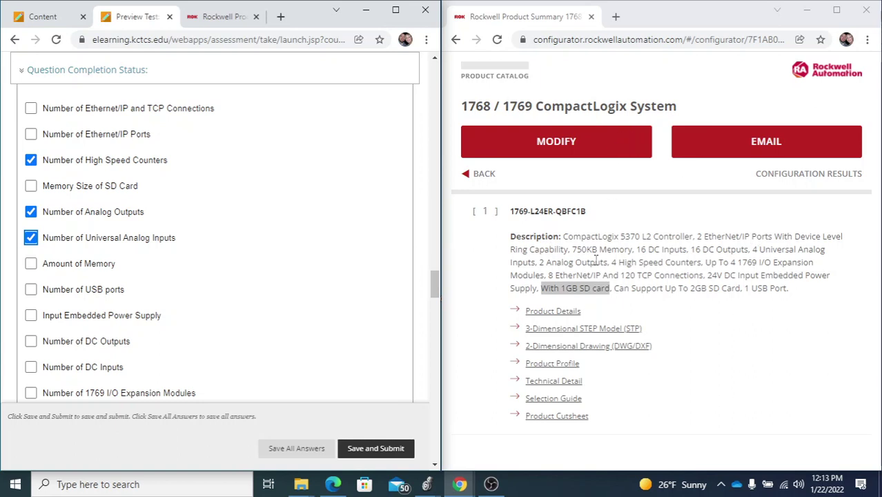
# Step: Highlight the memory amount in both controller descriptions to compare it, and return to the Question 6 options
pyautogui.click(221, 16)
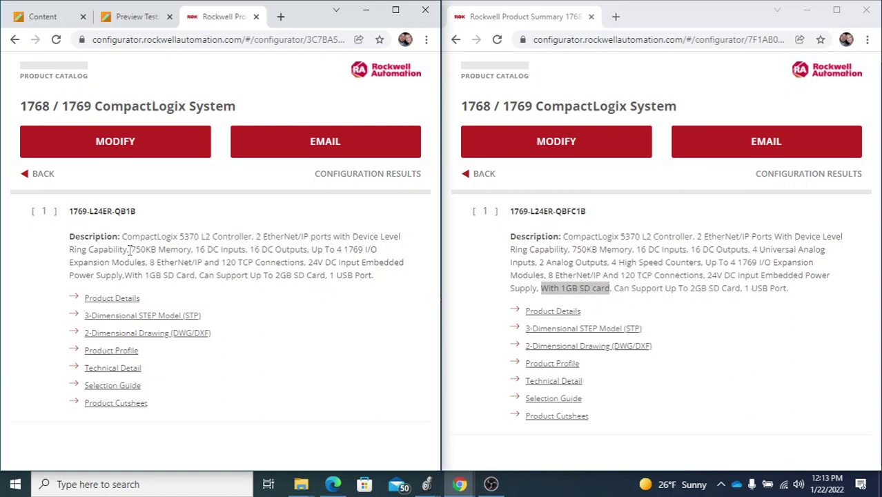
pyautogui.moveTo(130, 249); pyautogui.dragTo(191, 250)
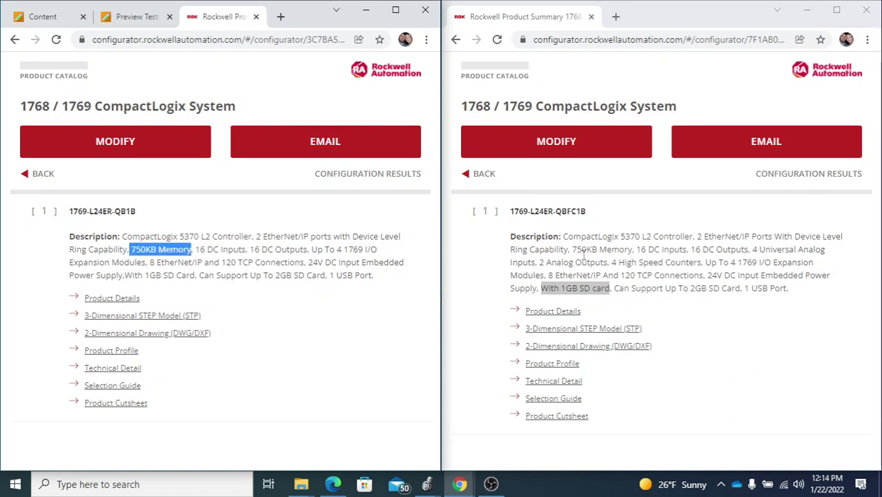
pyautogui.moveTo(573, 249); pyautogui.dragTo(633, 254)
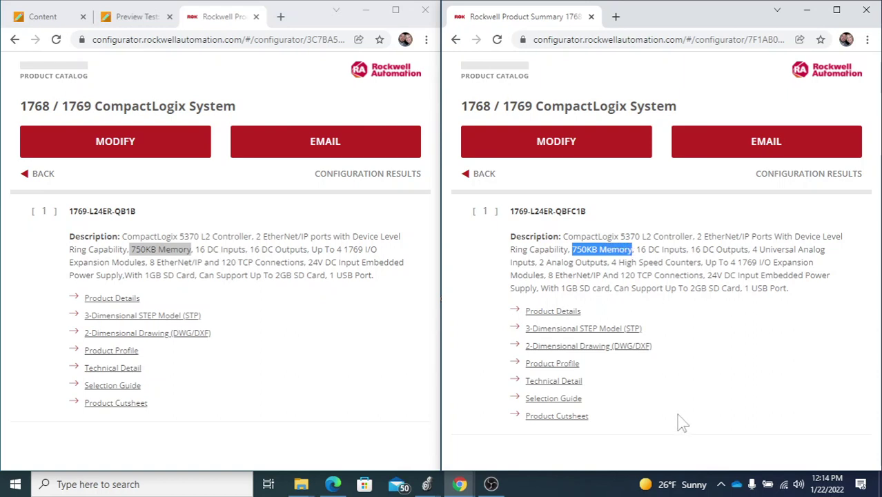
pyautogui.click(155, 20)
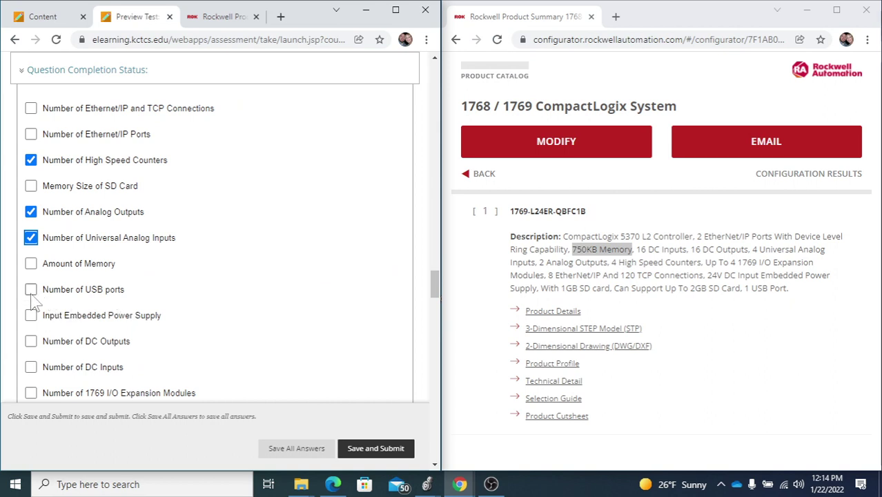
# Step: Compare the number of USB ports in both controller descriptions, and return to the Question 6 options
pyautogui.scroll(-1, 107, 305)
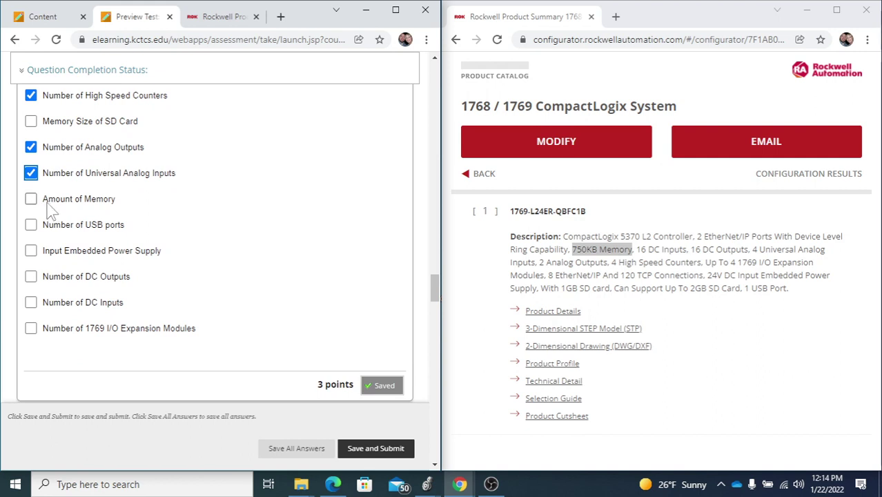
pyautogui.click(755, 341)
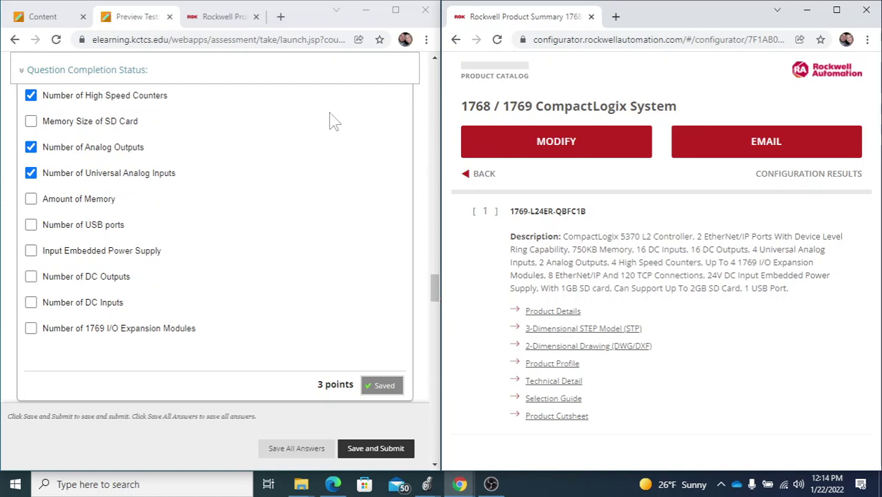
pyautogui.click(228, 16)
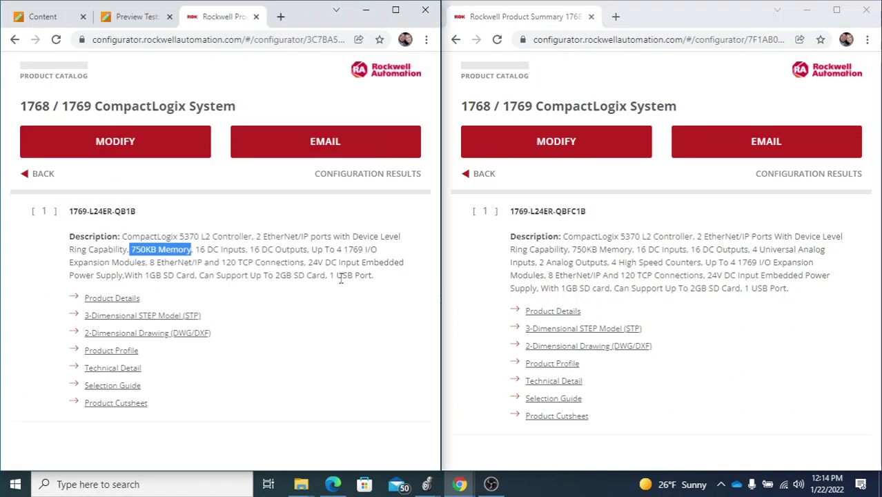
pyautogui.click(141, 16)
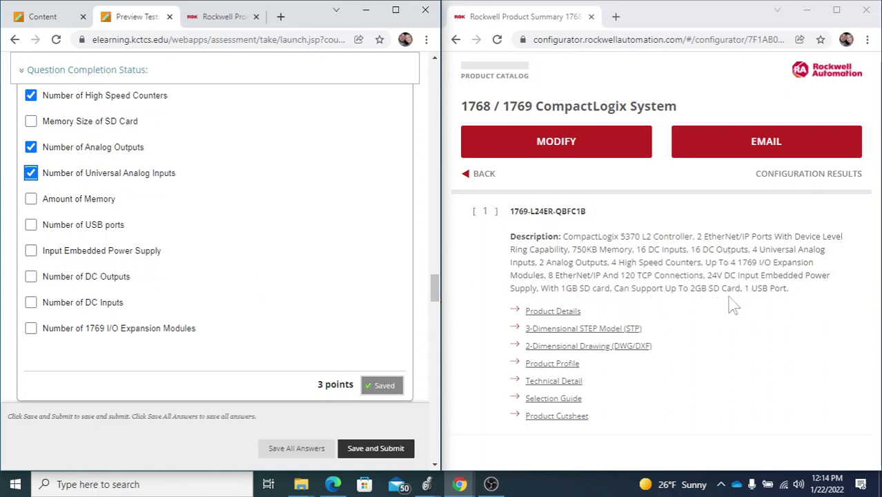
# Step: Highlight the input embedded power supply in both controller descriptions to compare it, and return to the Question 6 options
pyautogui.moveTo(708, 276); pyautogui.dragTo(820, 278)
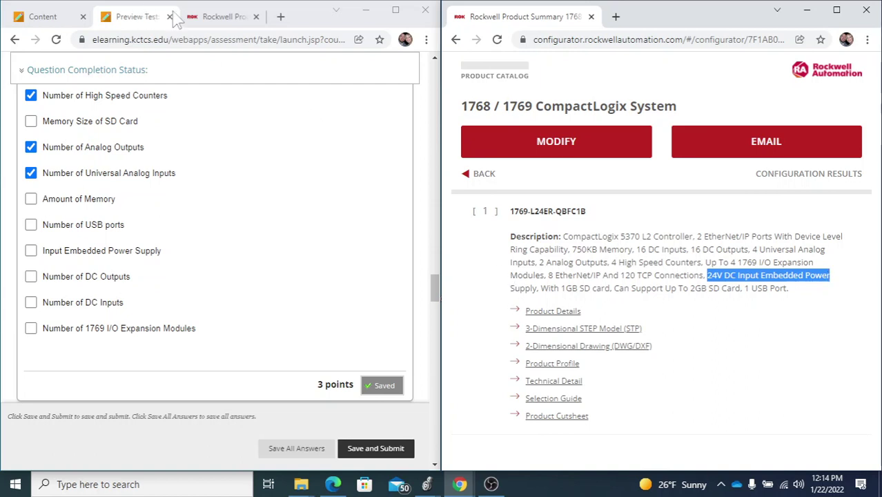
pyautogui.click(218, 21)
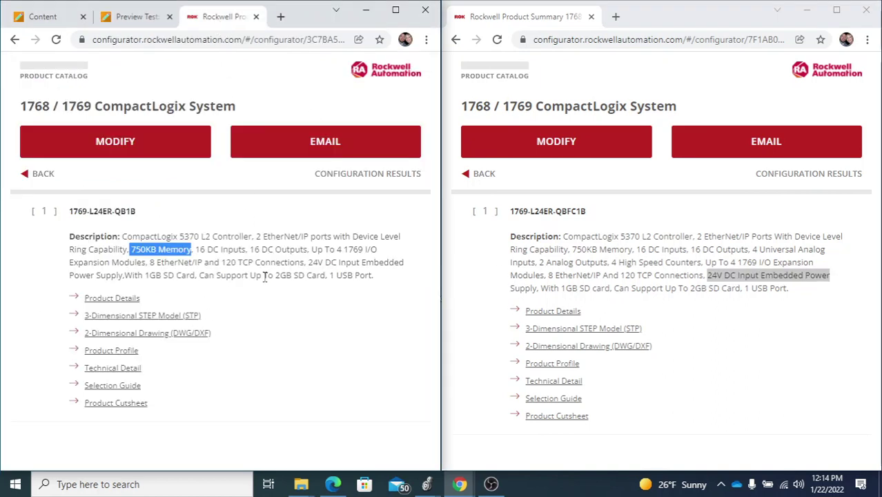
pyautogui.moveTo(309, 263); pyautogui.dragTo(404, 267)
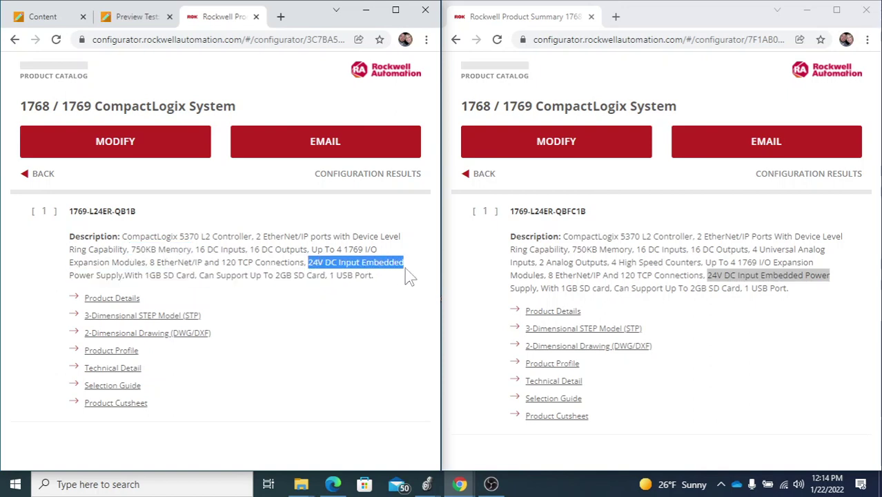
pyautogui.click(140, 18)
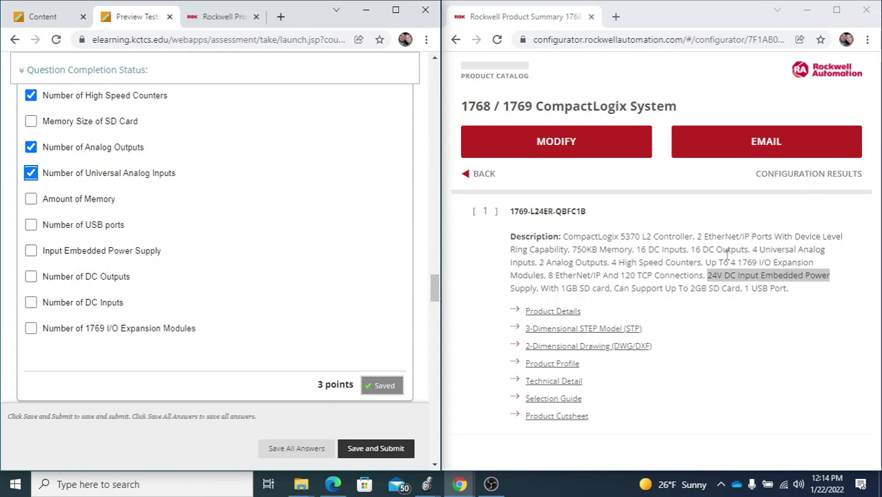
# Step: Compare the number of DC outputs and DC inputs in both controller descriptions, and return to the Question 6 options
pyautogui.moveTo(692, 249); pyautogui.dragTo(747, 252)
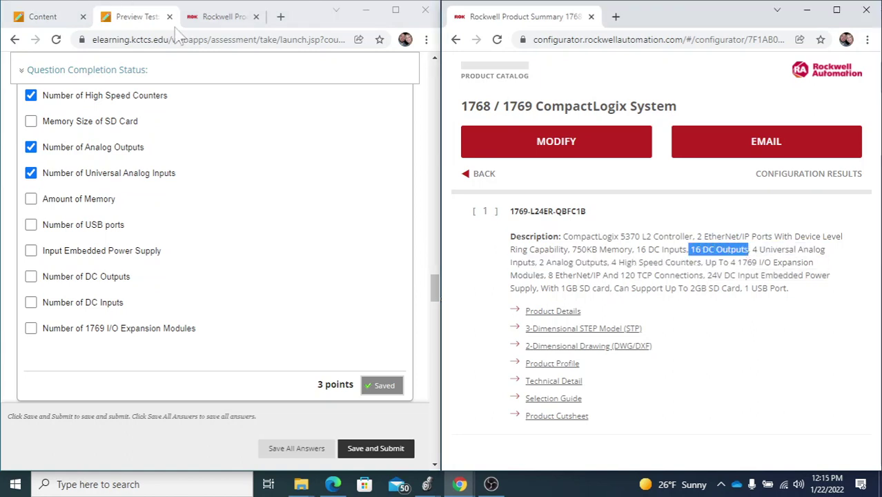
pyautogui.click(233, 22)
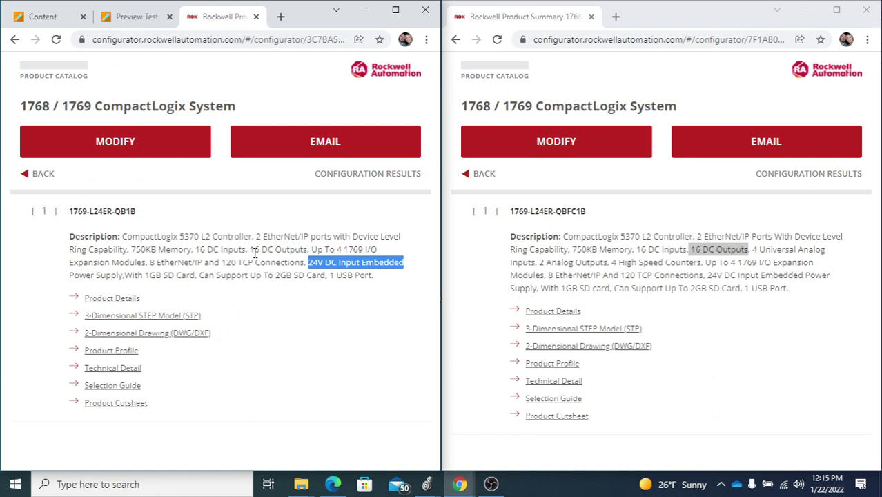
pyautogui.click(136, 17)
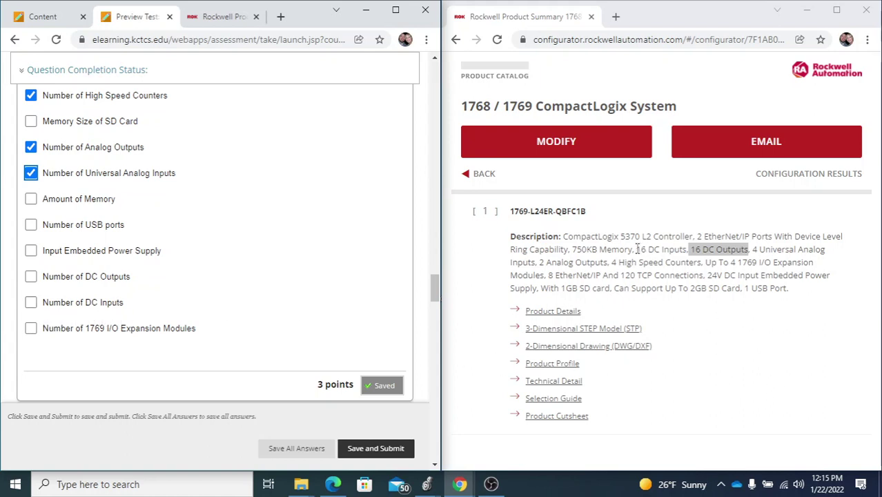
pyautogui.moveTo(637, 249); pyautogui.dragTo(684, 249)
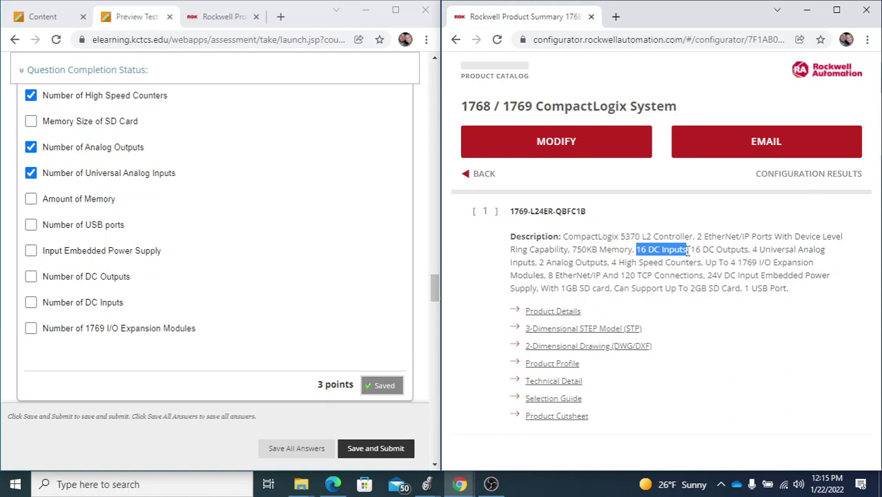
pyautogui.click(224, 17)
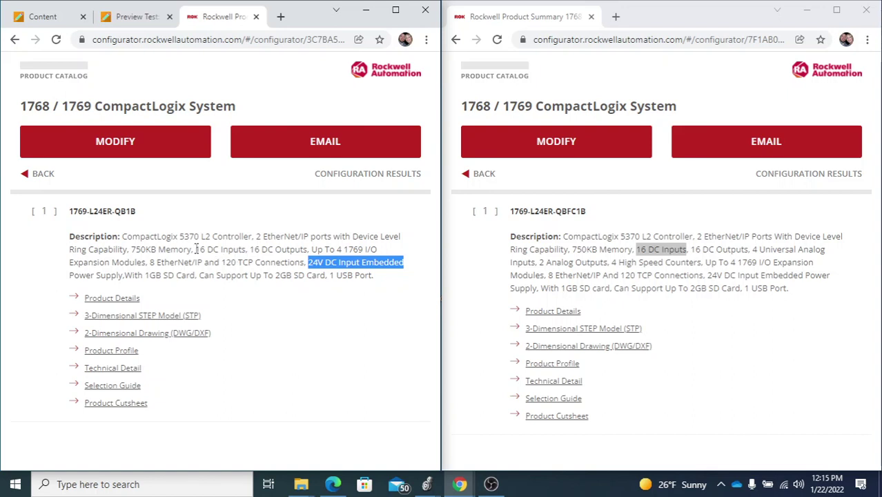
pyautogui.moveTo(196, 249); pyautogui.dragTo(245, 250)
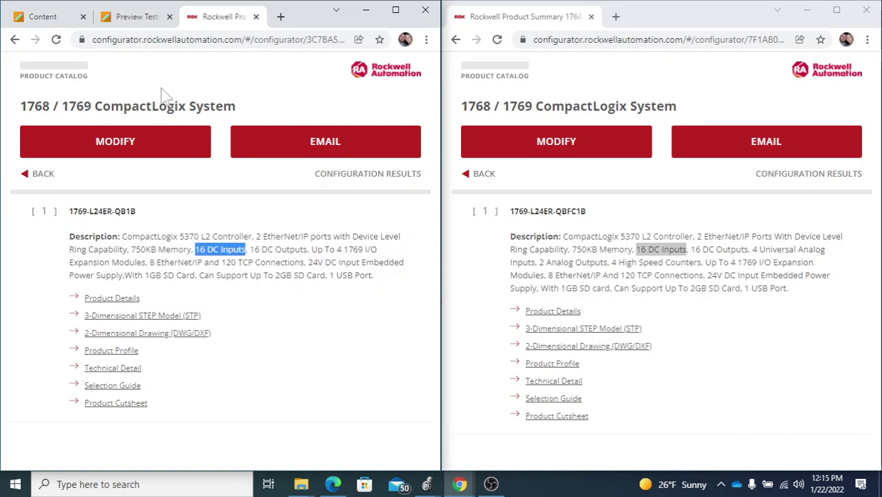
pyautogui.click(139, 17)
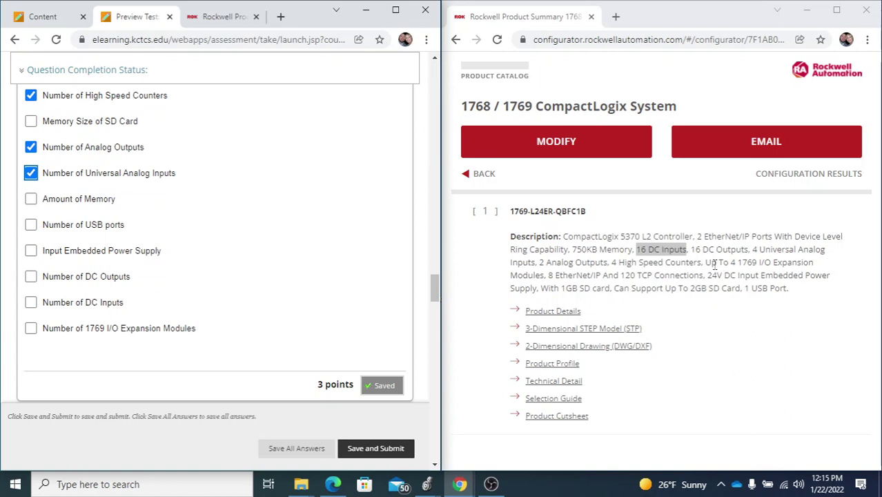
# Step: Highlight the number of 1769 I/O expansion modules in both controller descriptions to compare it, and return to the Question 6 options
pyautogui.moveTo(704, 262); pyautogui.dragTo(813, 256)
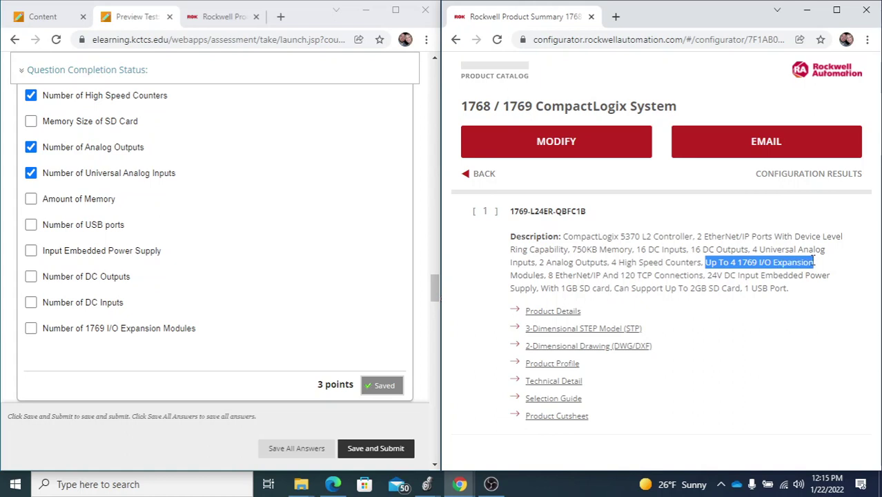
pyautogui.click(227, 18)
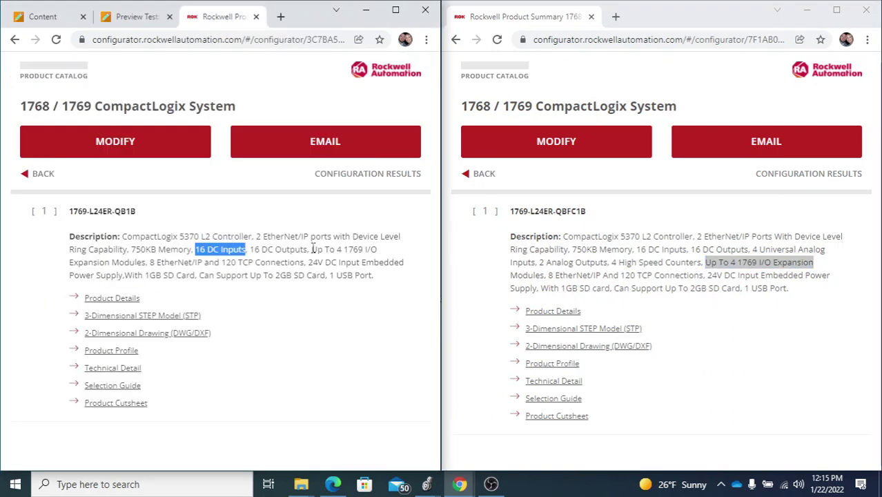
pyautogui.moveTo(311, 250); pyautogui.dragTo(377, 250)
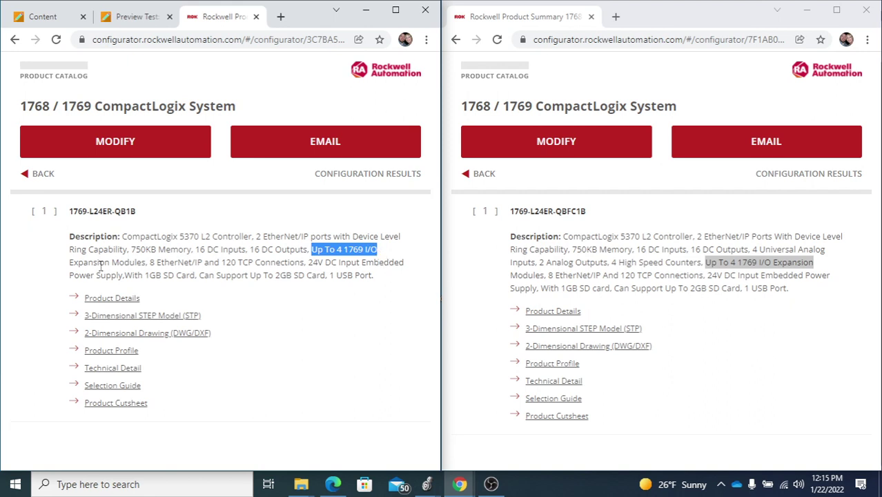
pyautogui.click(132, 16)
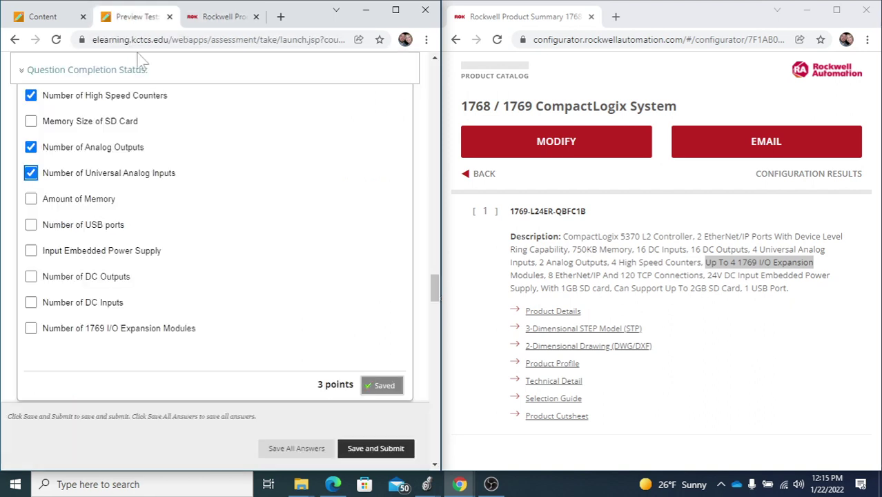
# Step: Close the window with the 1769-L24ER-QBFC1B summary, and maximize the test window to show Question 7
pyautogui.scroll(1, 238, 306)
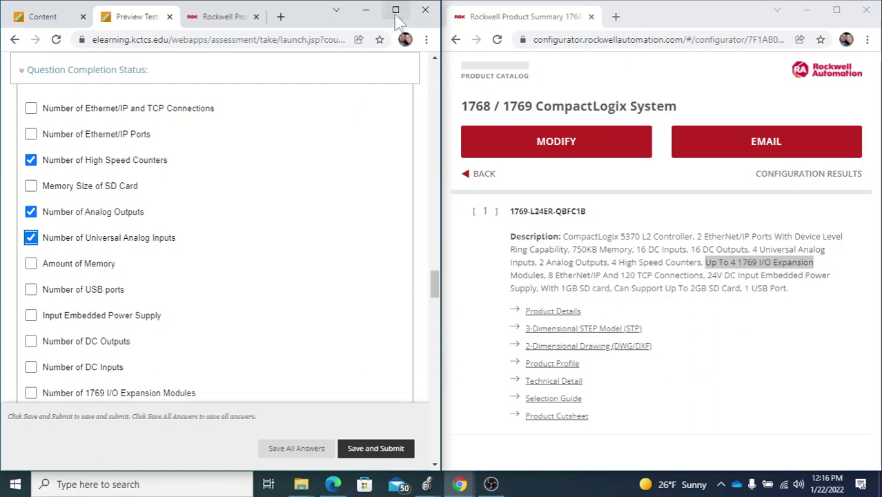
pyautogui.click(866, 14)
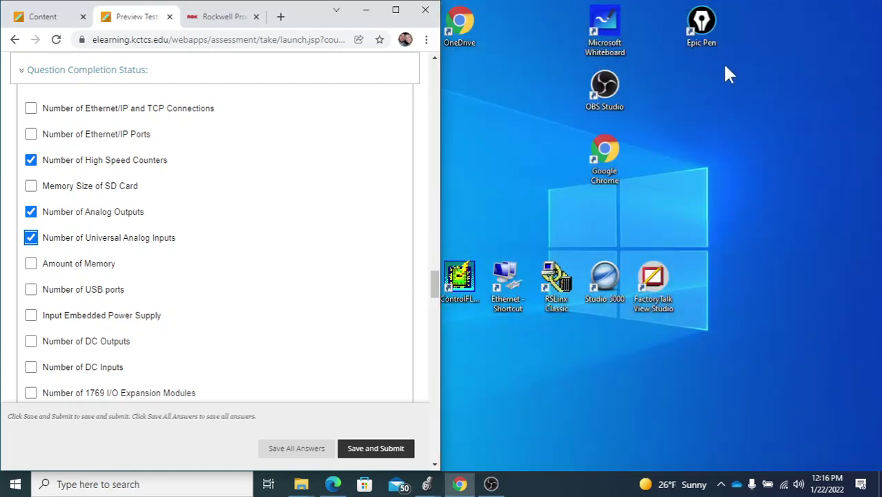
pyautogui.click(397, 10)
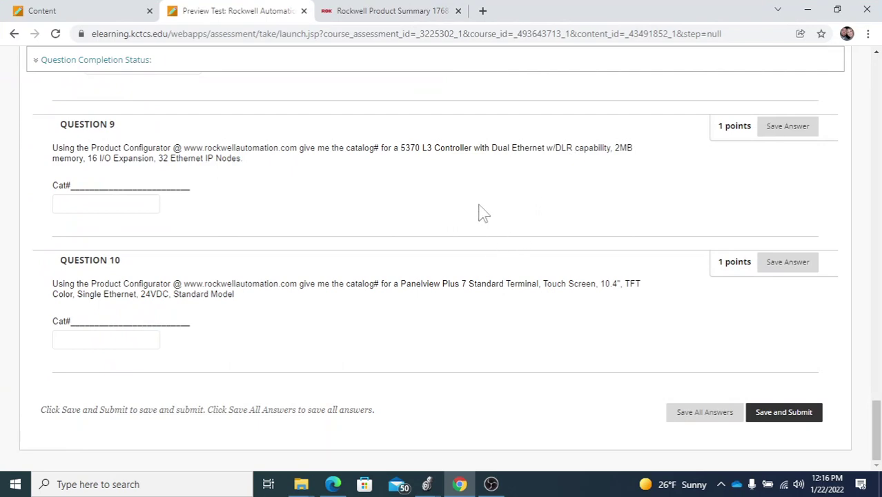
pyautogui.scroll(10, 483, 211)
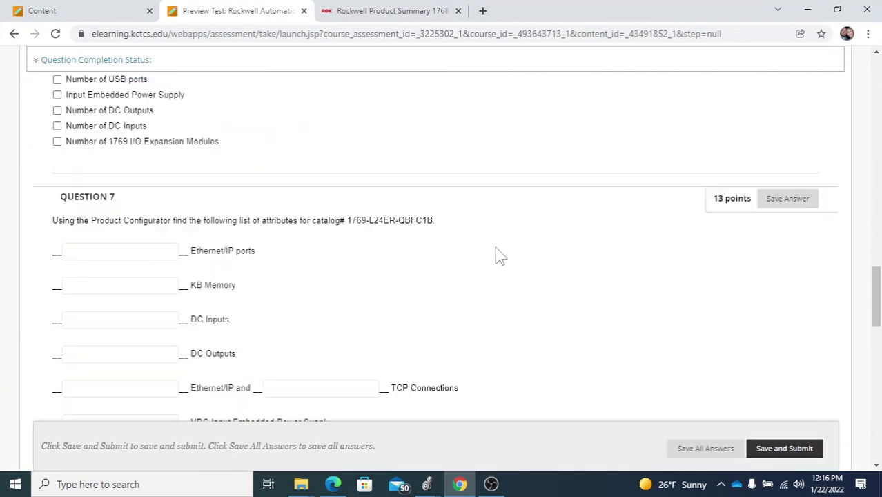
pyautogui.scroll(15, 497, 255)
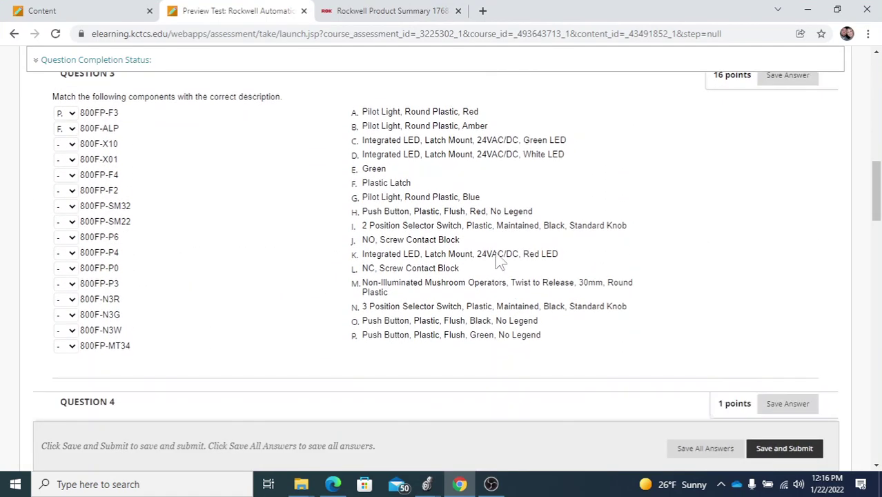
pyautogui.scroll(-12, 497, 261)
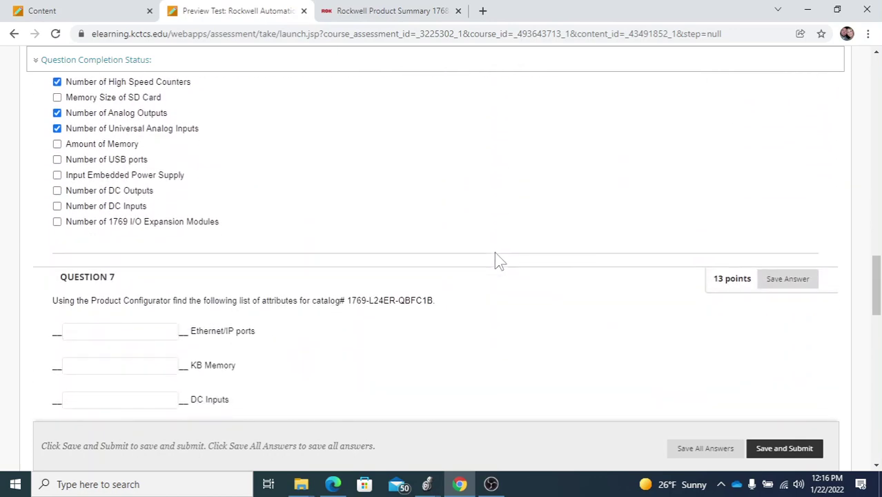
pyautogui.scroll(-4, 495, 253)
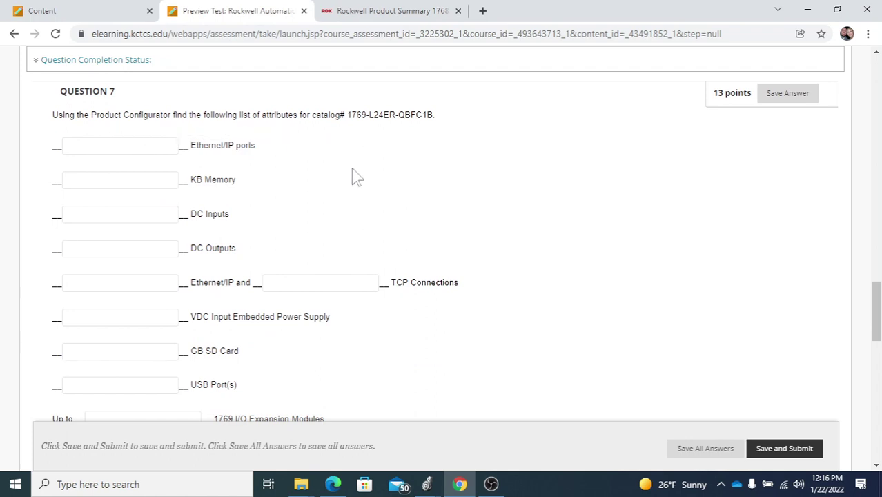
# Step: Highlight the 1769-L24ER-QB1B description in the product summary, and expand the Controllers list in its configuration
pyautogui.click(395, 12)
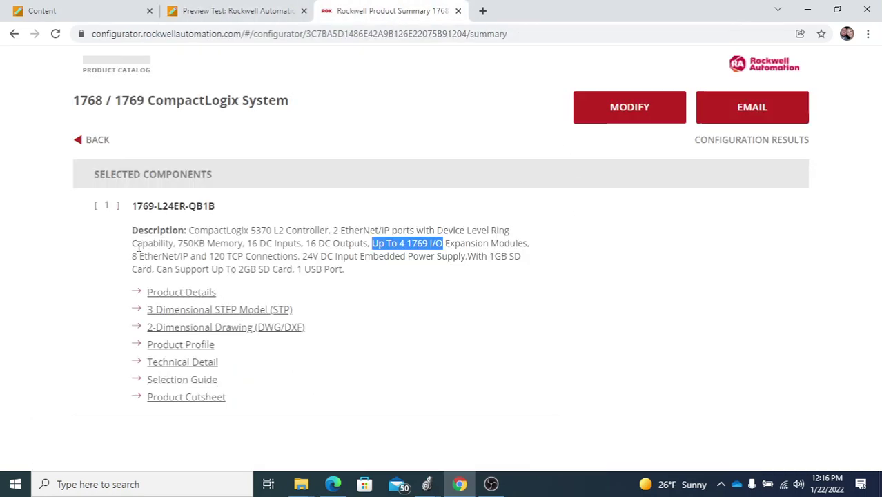
pyautogui.moveTo(133, 231); pyautogui.dragTo(343, 278)
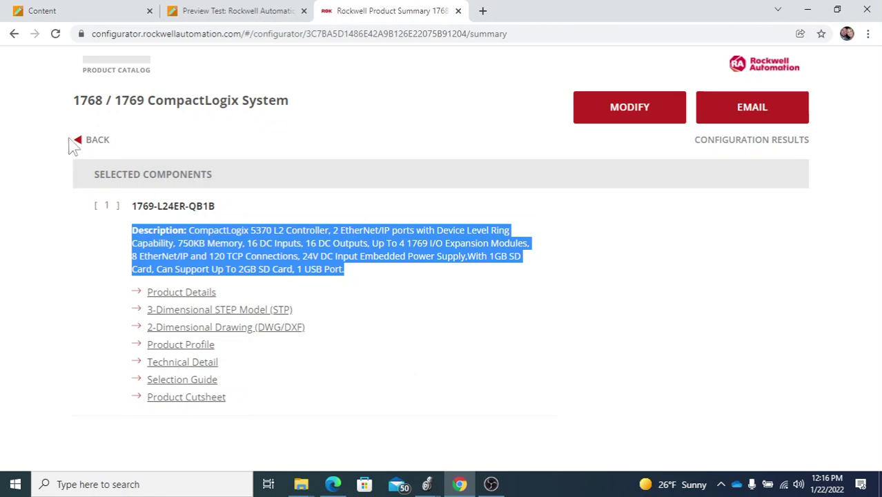
pyautogui.click(94, 142)
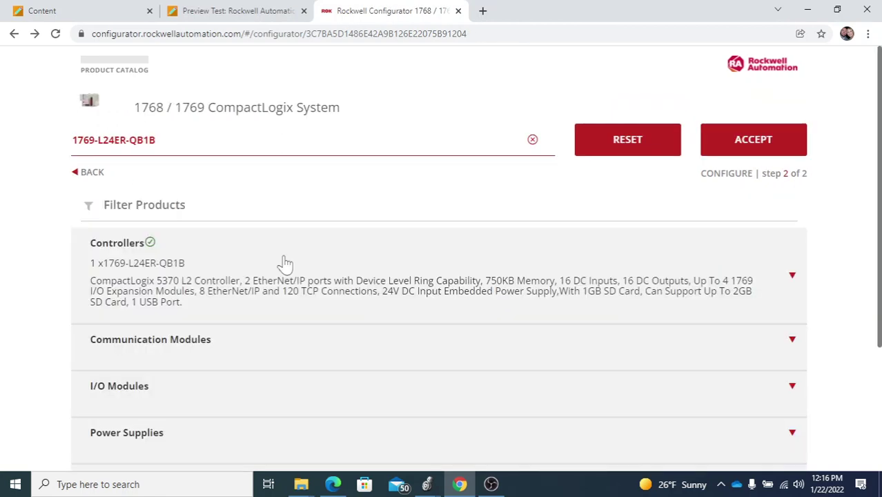
pyautogui.scroll(-2, 325, 305)
pyautogui.scroll(2, 327, 307)
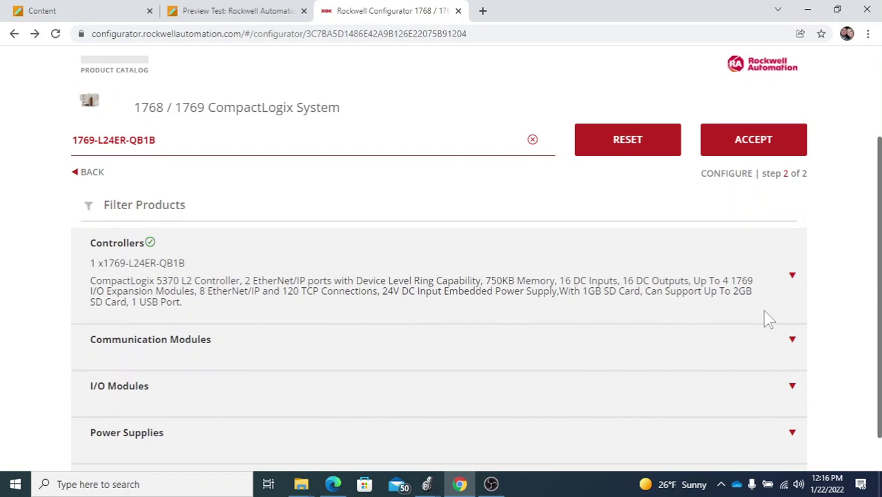
pyautogui.click(792, 276)
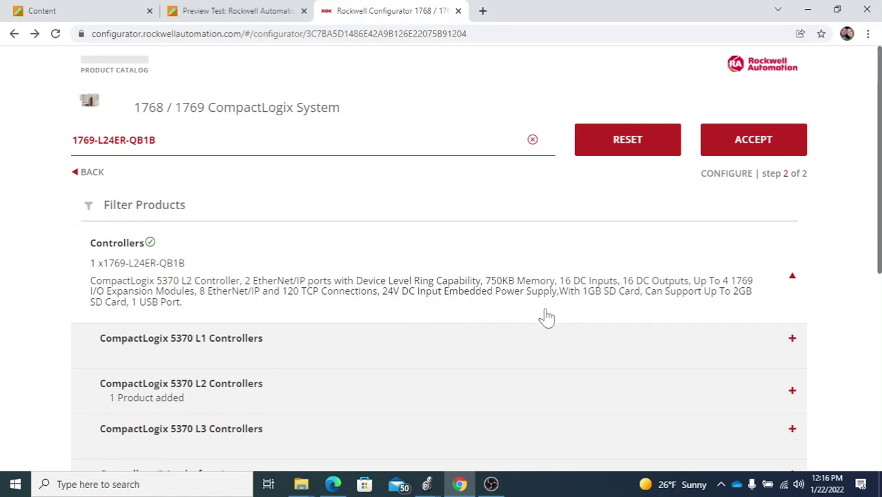
# Step: Check the catalog number asked for in Question 7, and go back from the 1769-L24ER-QB1B configuration to the product catalog
pyautogui.click(235, 12)
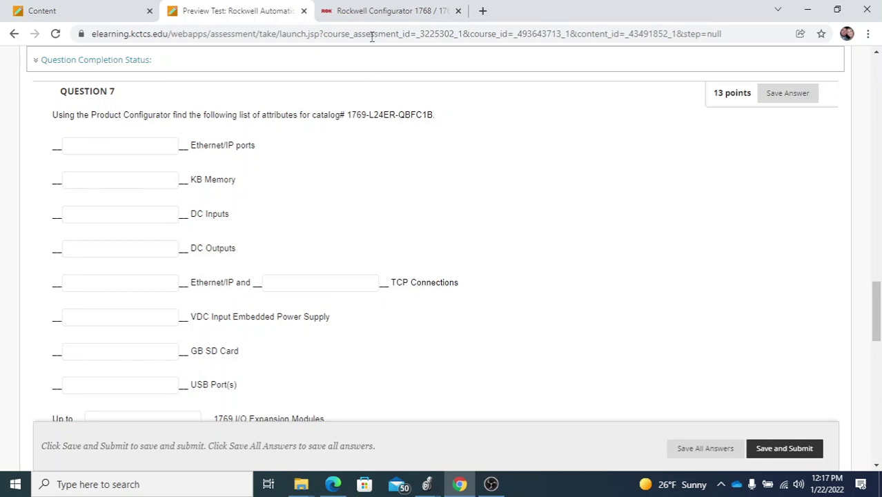
pyautogui.click(377, 11)
pyautogui.click(607, 145)
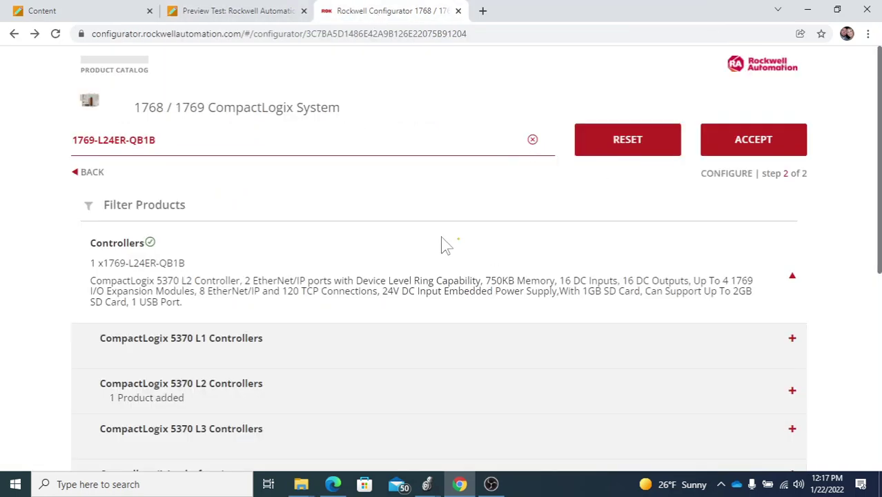
pyautogui.click(94, 175)
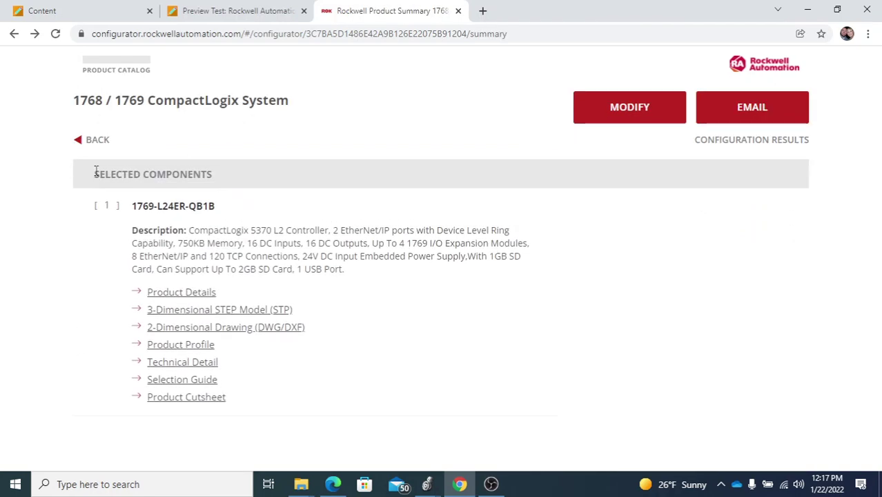
pyautogui.click(94, 140)
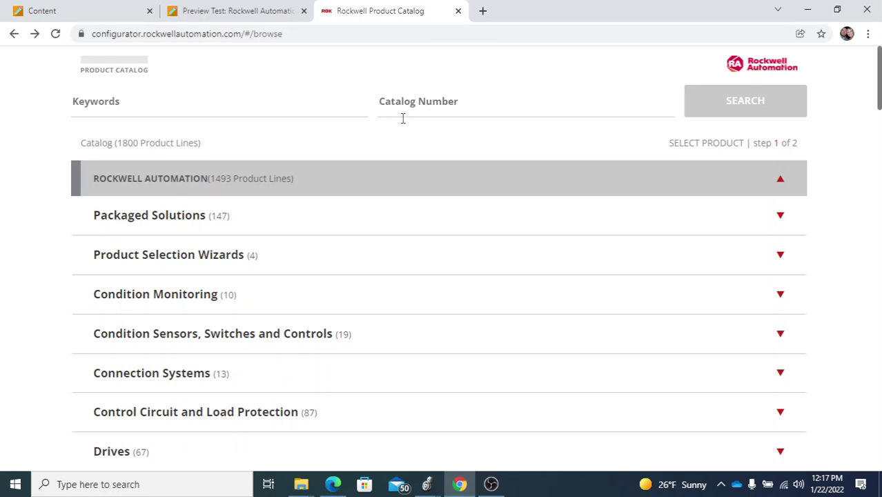
# Step: Copy catalog number 1769-L24ER-QBFC1B from Question 7 and search the product catalog for it by catalog number, without the final period
pyautogui.click(238, 15)
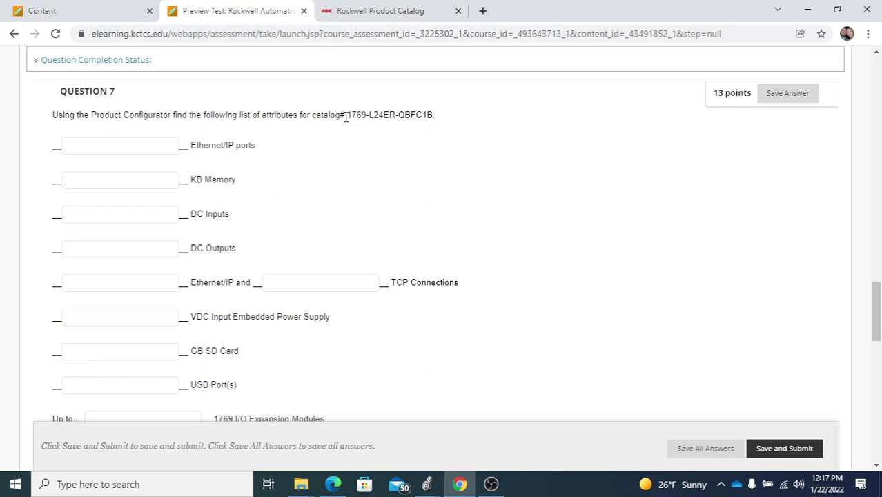
pyautogui.moveTo(346, 117); pyautogui.dragTo(373, 133)
pyautogui.hotkey('ctrl', 'c')
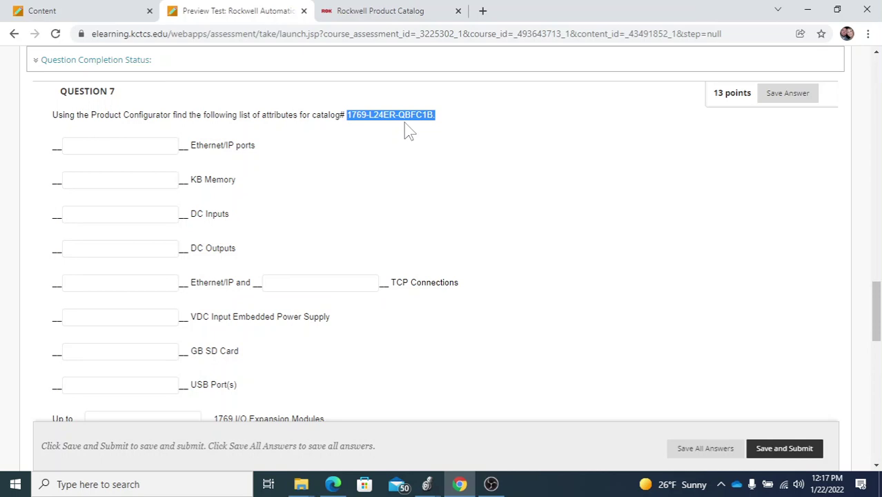
pyautogui.click(406, 12)
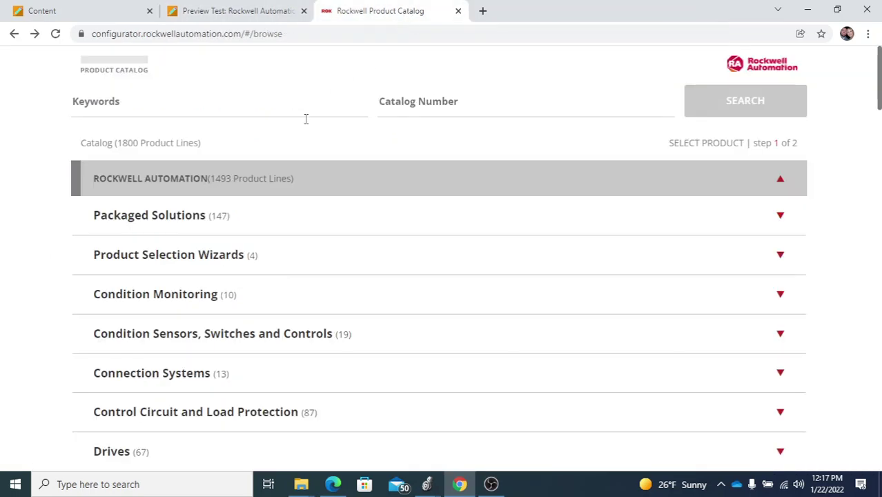
pyautogui.click(425, 101)
pyautogui.hotkey('ctrl', 'v')
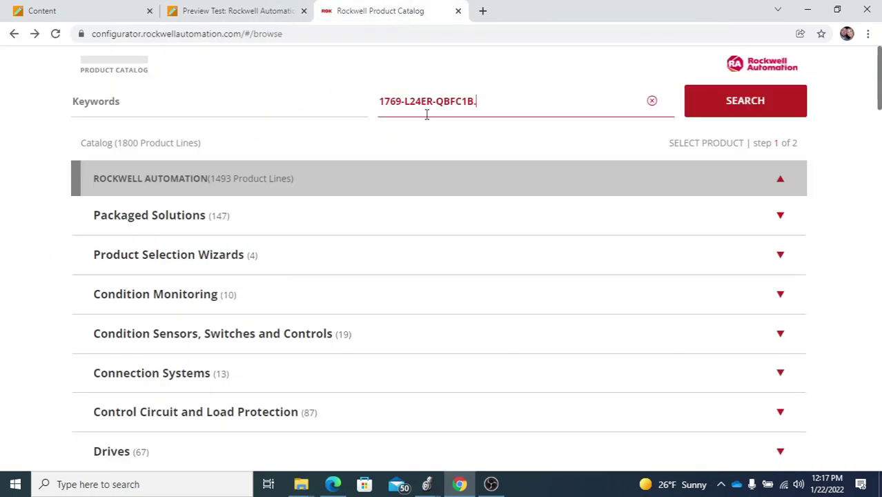
pyautogui.press('BackSpace')
pyautogui.click(731, 103)
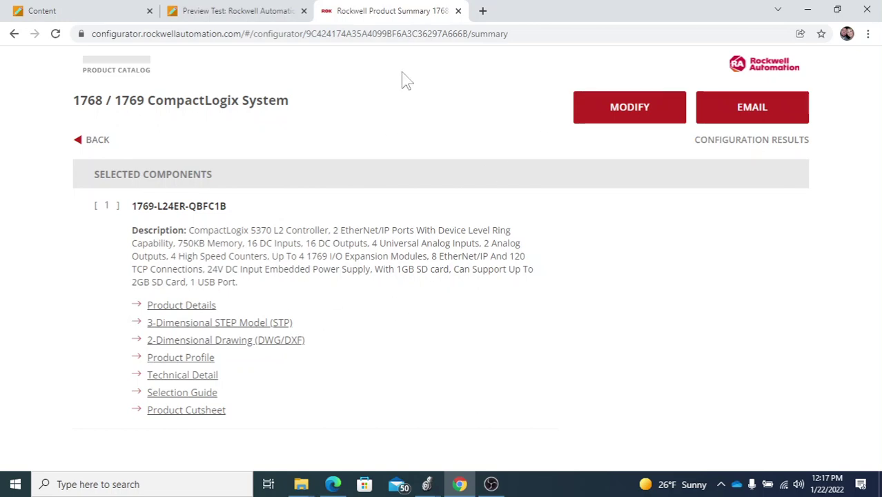
# Step: Arrange the test window and the 1769-L24ER-QBFC1B product summary side by side, with the test on the left half
pyautogui.moveTo(378, 18); pyautogui.dragTo(880, 59)
pyautogui.click(145, 80)
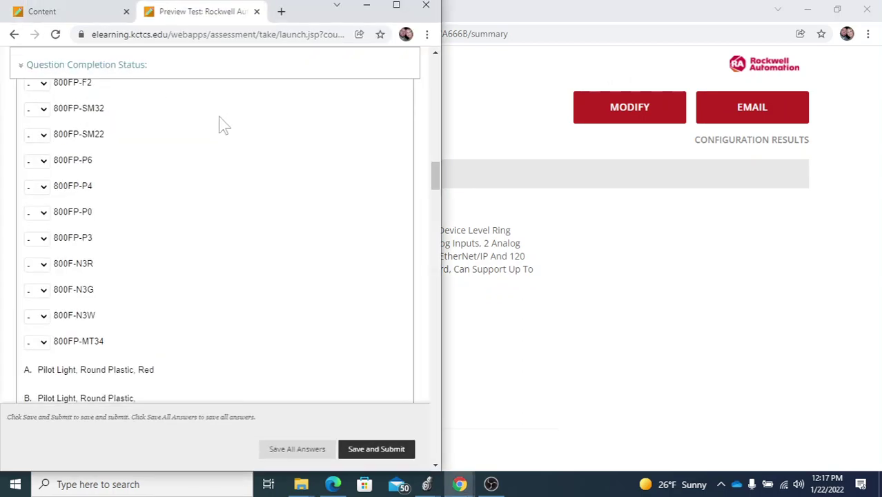
pyautogui.scroll(-6, 297, 219)
pyautogui.scroll(-12, 265, 270)
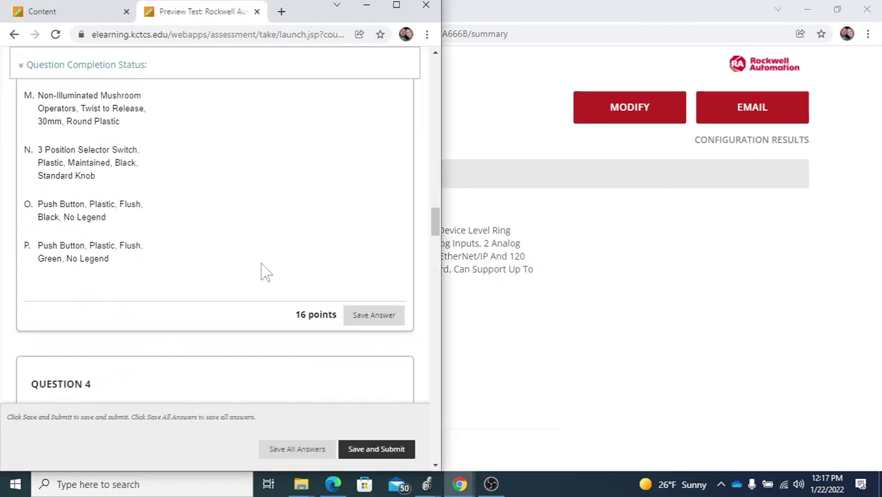
pyautogui.scroll(-5, 265, 273)
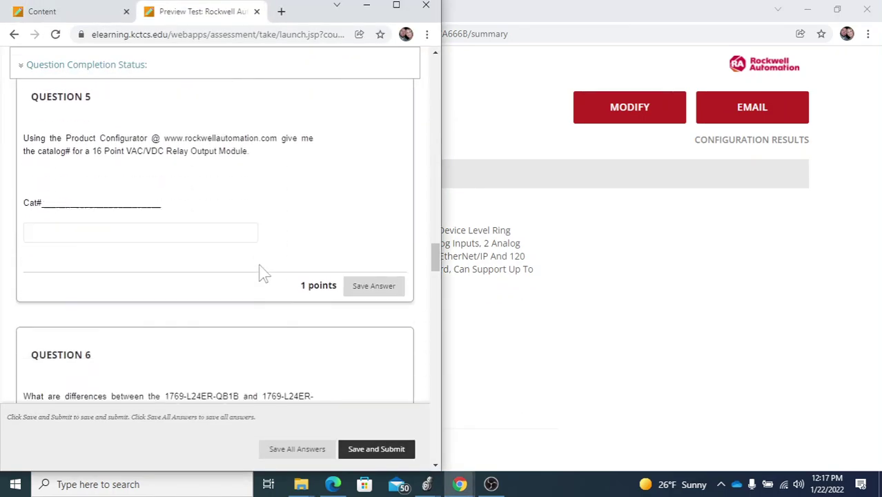
pyautogui.moveTo(726, 14); pyautogui.dragTo(880, 44)
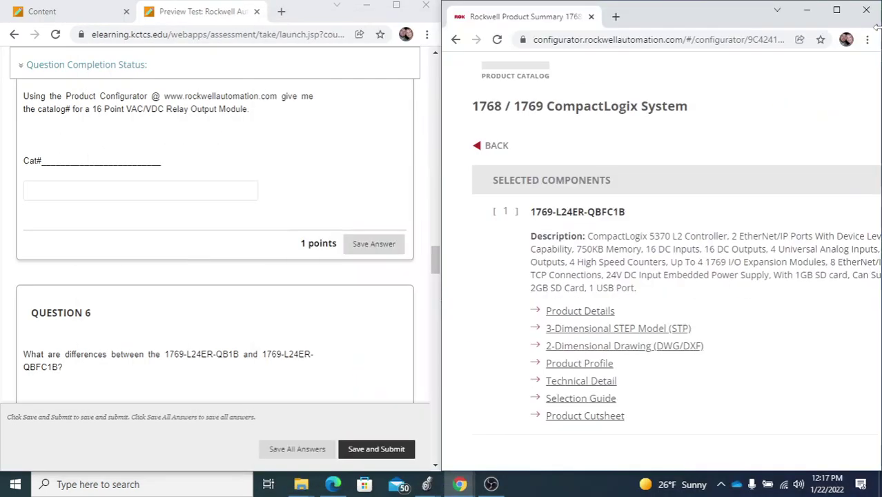
pyautogui.click(109, 91)
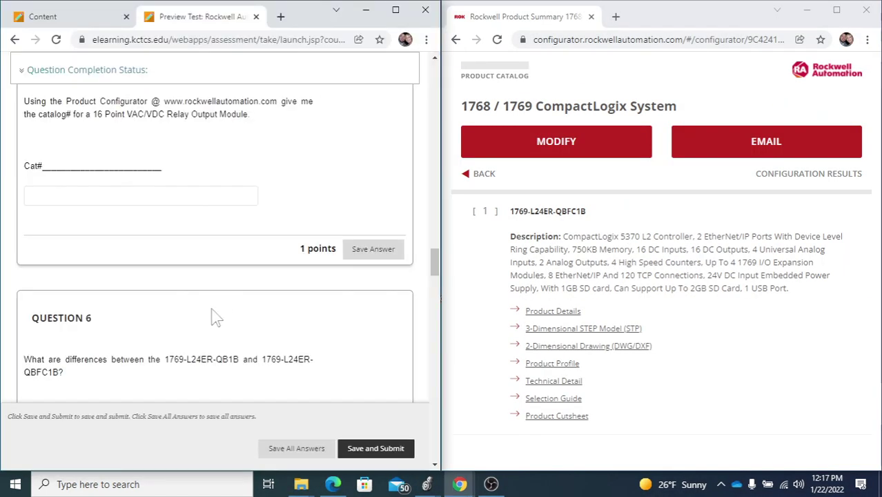
# Step: Fill in Question 7 with 2 Ethernet/IP ports and 750 KB of memory
pyautogui.scroll(-3, 216, 330)
pyautogui.scroll(-9, 216, 328)
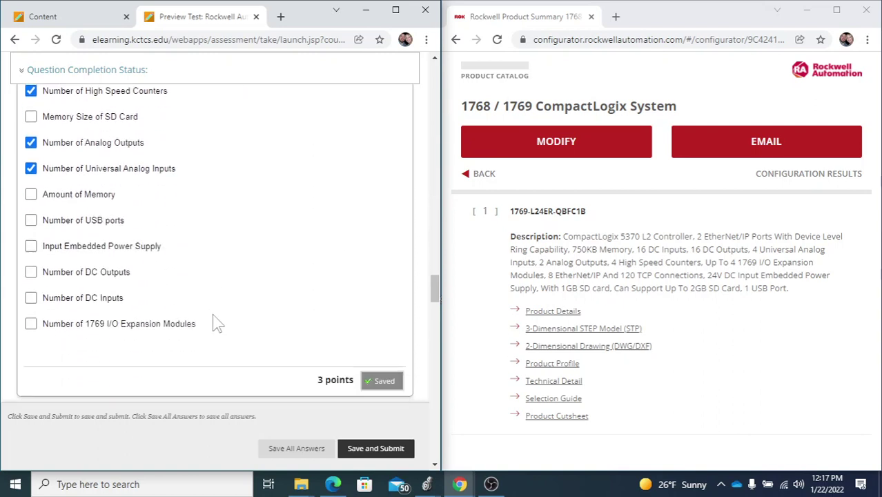
pyautogui.scroll(-1, 216, 322)
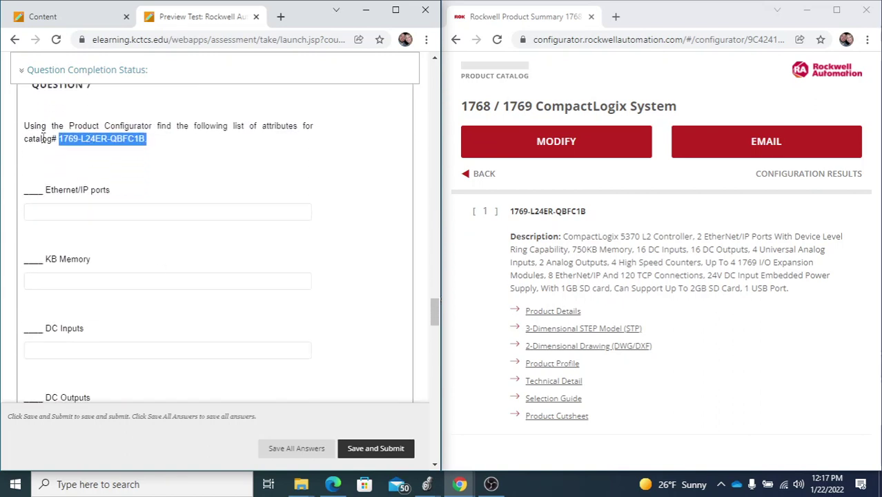
pyautogui.scroll(-1, 91, 156)
pyautogui.scroll(1, 91, 153)
pyautogui.click(67, 208)
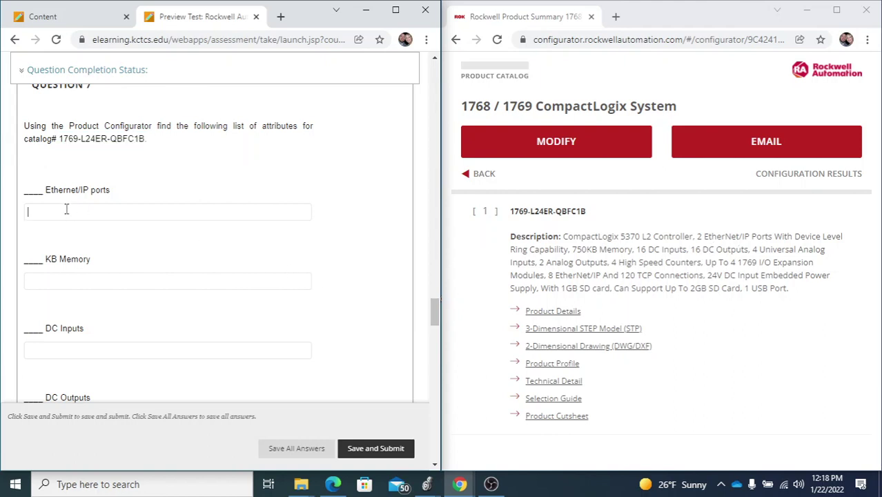
pyautogui.write('2')
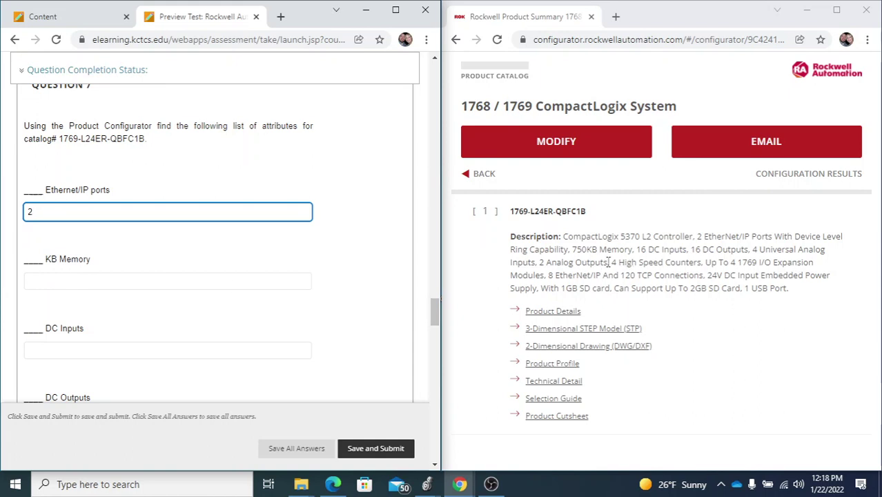
pyautogui.click(123, 282)
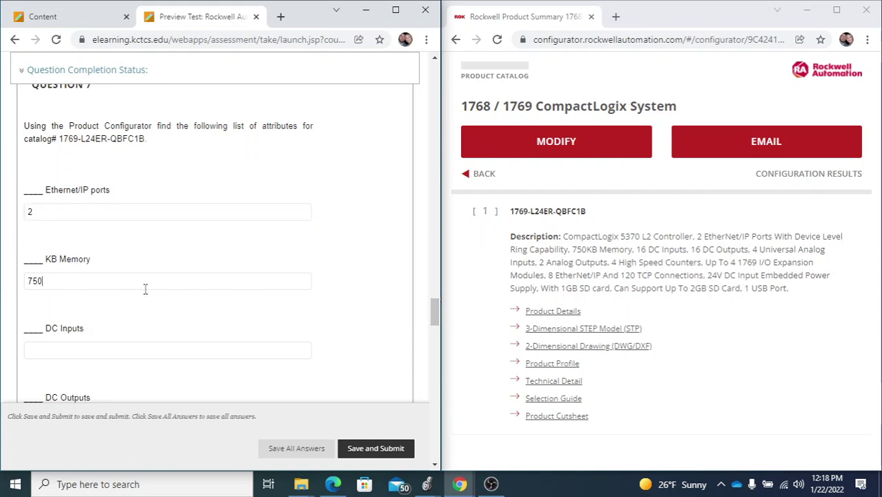
# Step: Enter 16 DC Inputs and 16 DC Outputs in Question 7, checking the output count in the product description
pyautogui.click(194, 329)
pyautogui.scroll(-1, 192, 318)
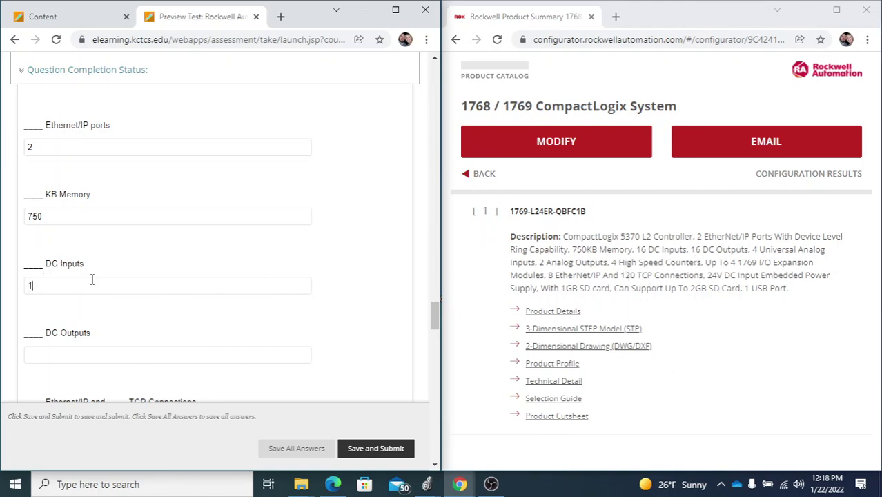
pyautogui.write('6')
pyautogui.click(136, 326)
pyautogui.scroll(-1, 136, 326)
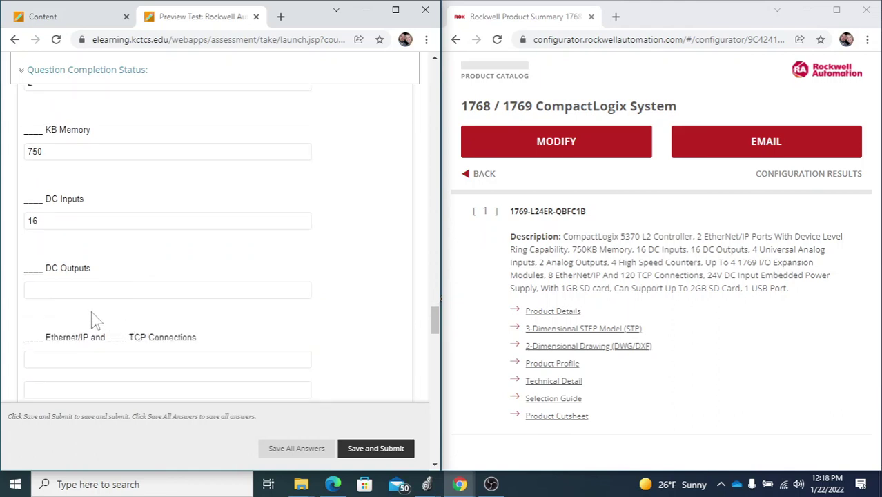
pyautogui.click(60, 290)
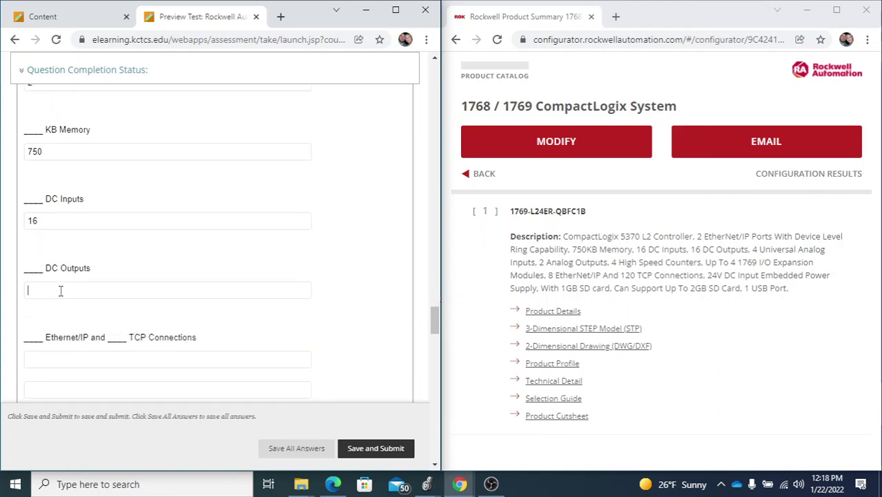
pyautogui.write('16')
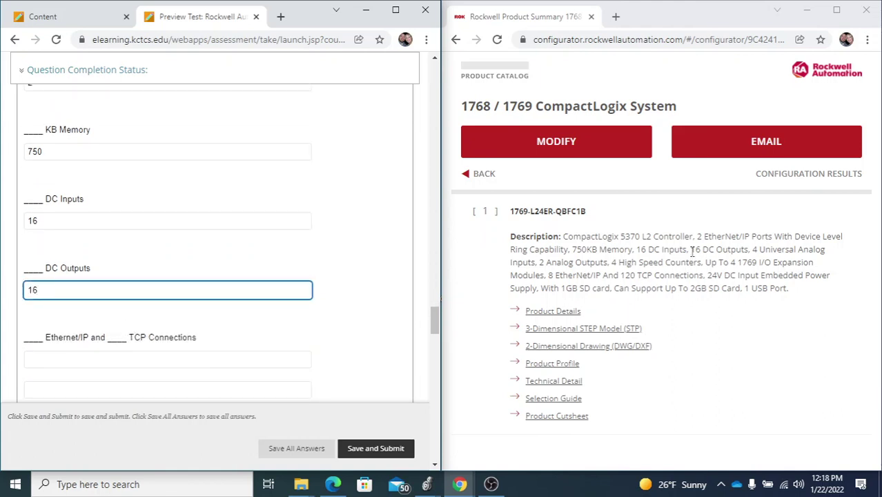
pyautogui.moveTo(690, 250); pyautogui.dragTo(749, 252)
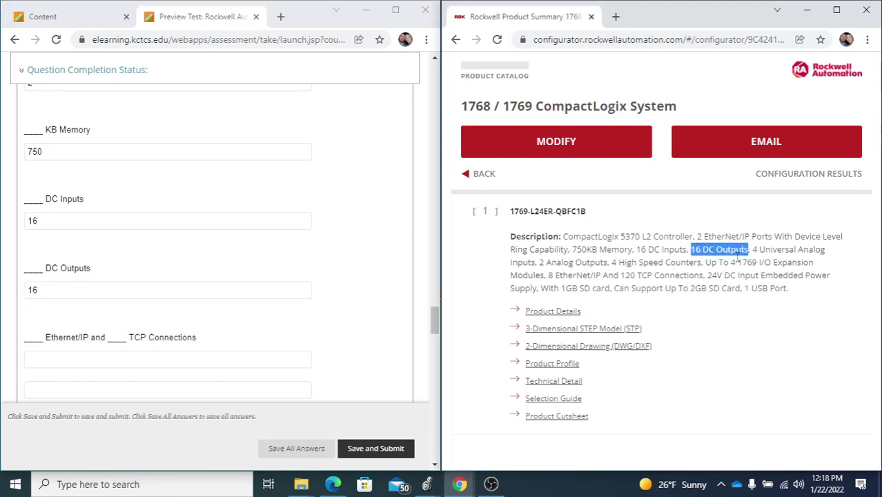
pyautogui.click(722, 330)
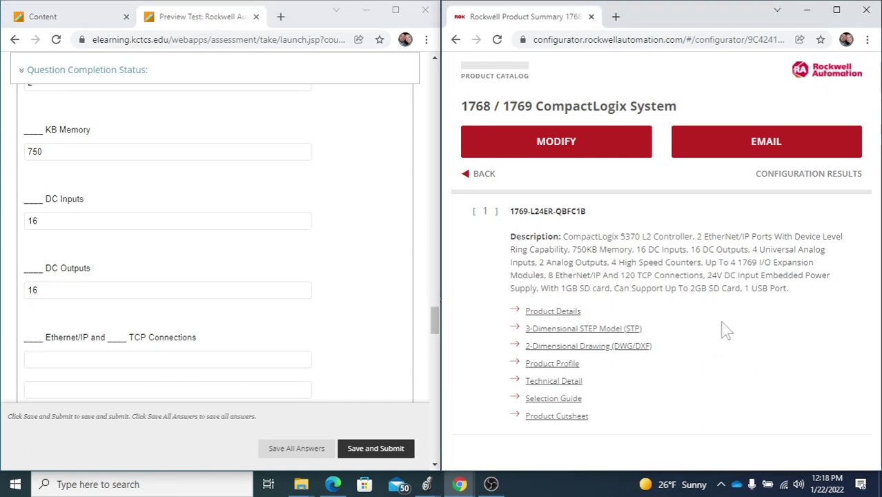
# Step: Highlight the connection counts in the product description, and answer 8 Ethernet/IP and 120 TCP Connections in Question 7
pyautogui.click(355, 331)
pyautogui.scroll(-2, 354, 331)
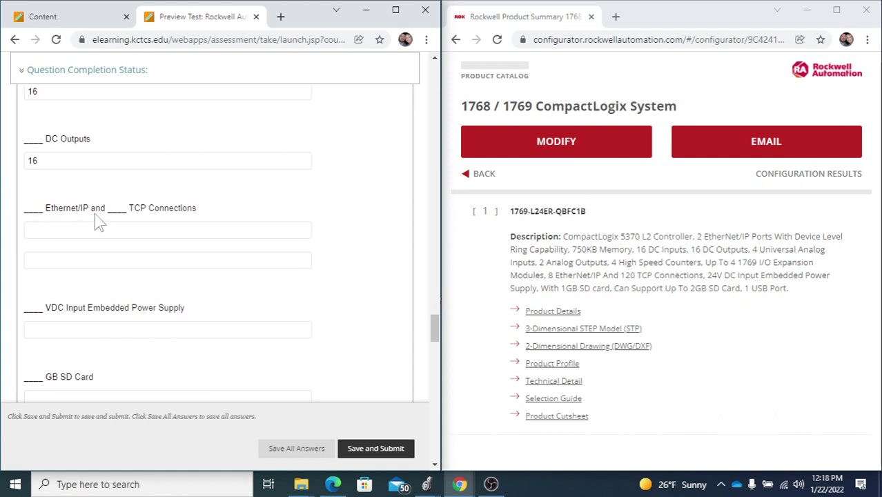
pyautogui.scroll(2, 220, 238)
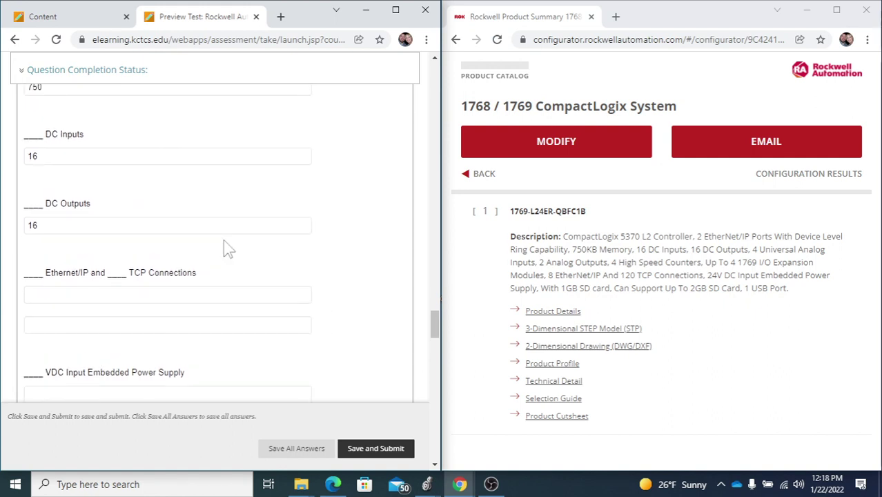
pyautogui.scroll(1, 228, 249)
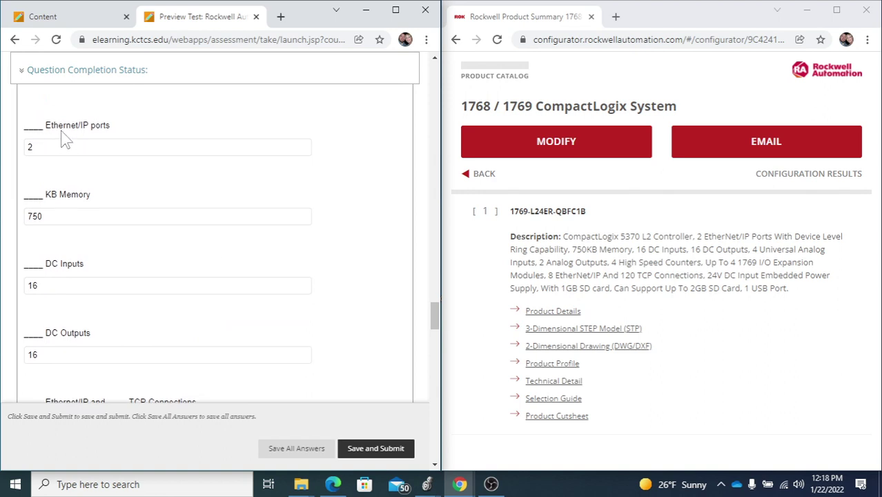
pyautogui.scroll(-3, 117, 147)
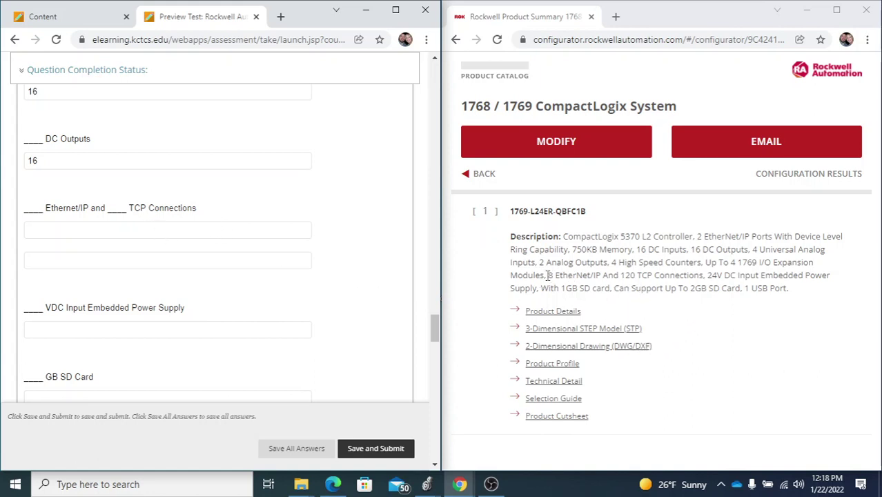
pyautogui.moveTo(549, 276); pyautogui.dragTo(703, 275)
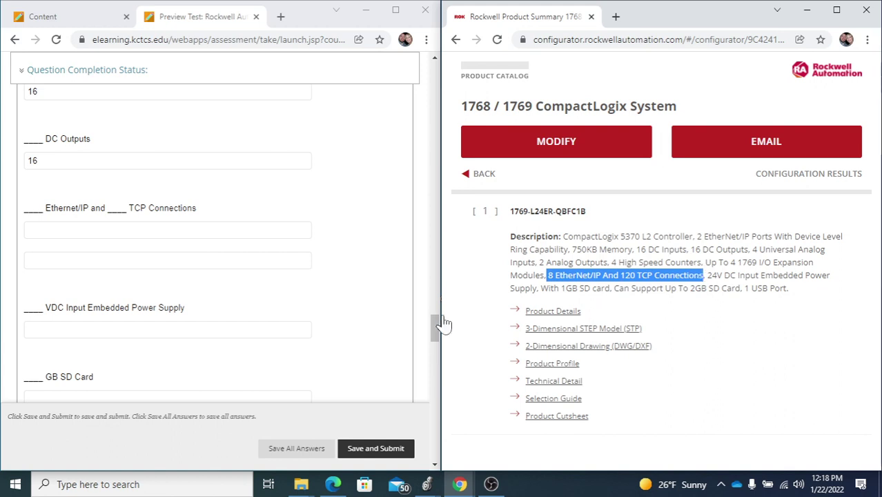
pyautogui.click(39, 229)
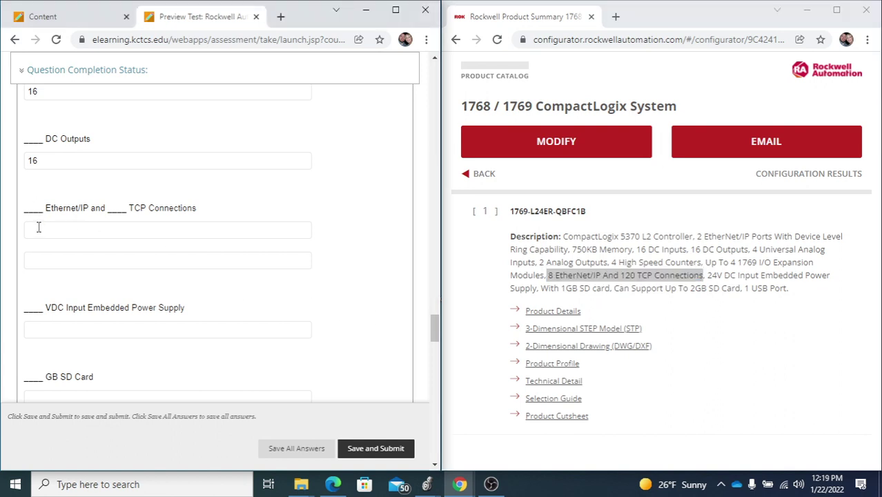
pyautogui.write('8')
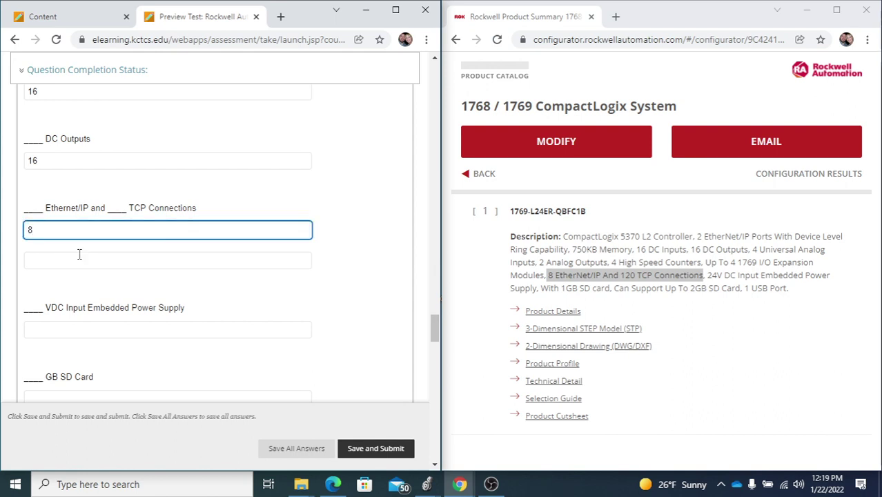
pyautogui.click(79, 260)
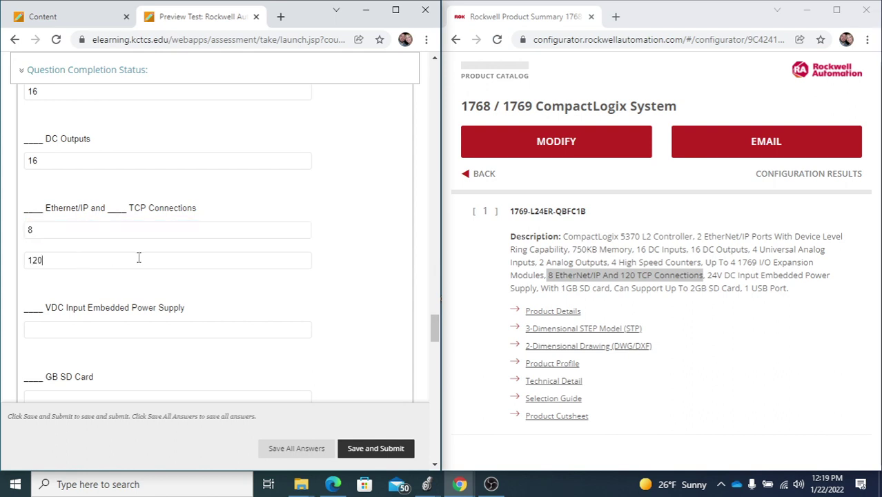
pyautogui.click(304, 308)
pyautogui.scroll(-1, 225, 259)
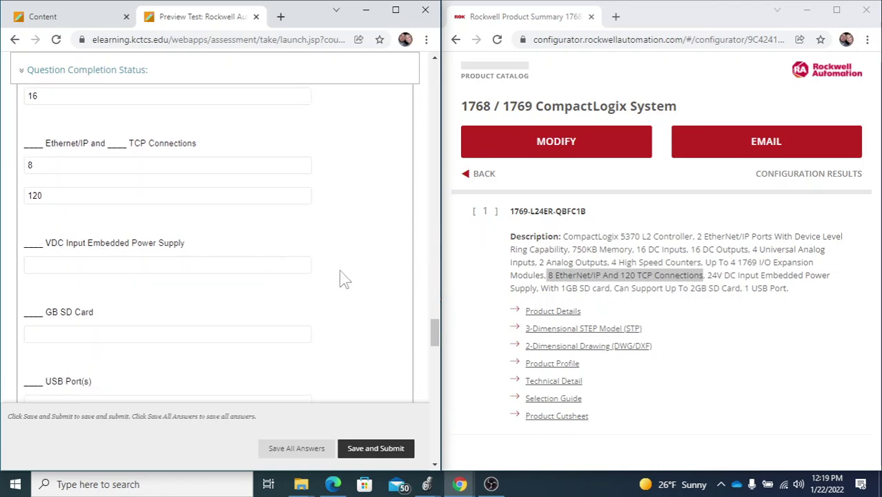
# Step: Maximize the test window and examine the Question 7 blanks in full width
pyautogui.click(396, 9)
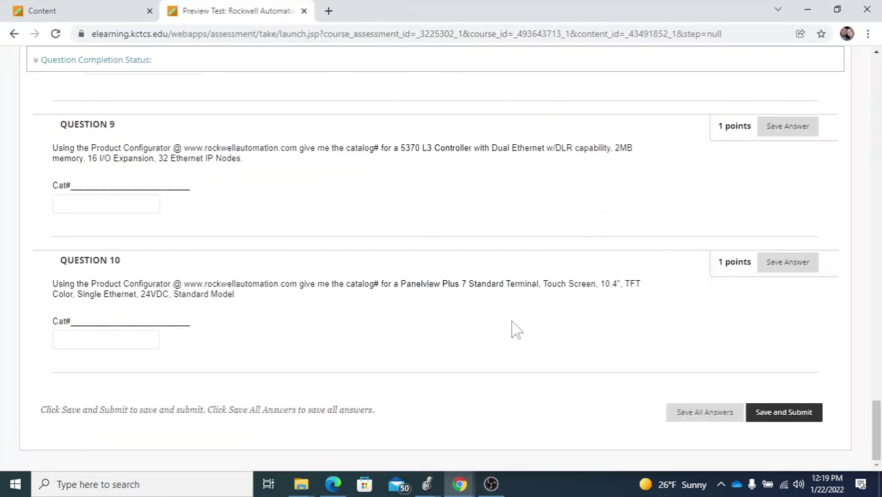
pyautogui.scroll(3, 487, 318)
pyautogui.scroll(8, 487, 317)
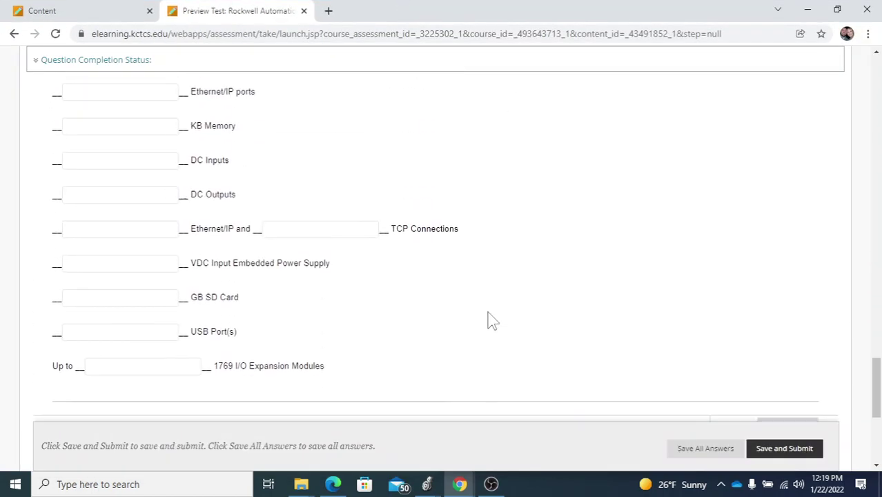
pyautogui.scroll(2, 491, 323)
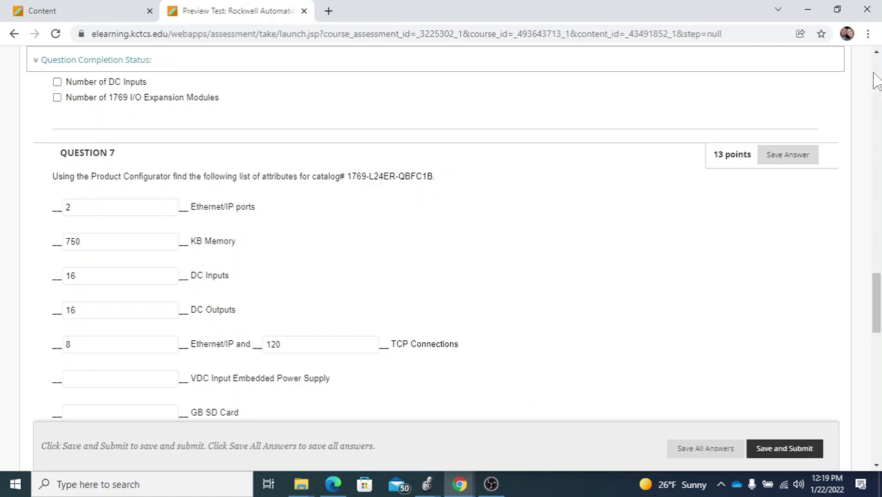
# Step: Place the test window at half width beside the product summary and return to the Question 7 blanks
pyautogui.click(837, 9)
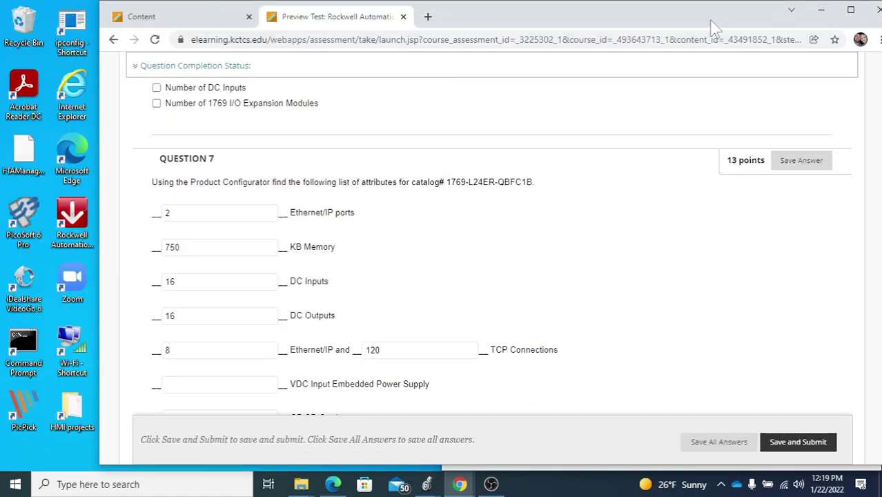
pyautogui.moveTo(712, 21); pyautogui.dragTo(3, 103)
pyautogui.scroll(-15, 199, 248)
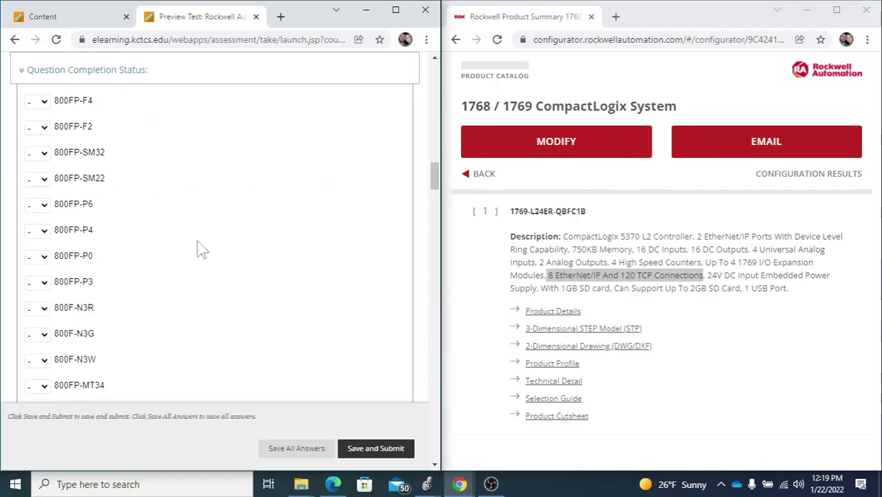
pyautogui.scroll(-10, 228, 279)
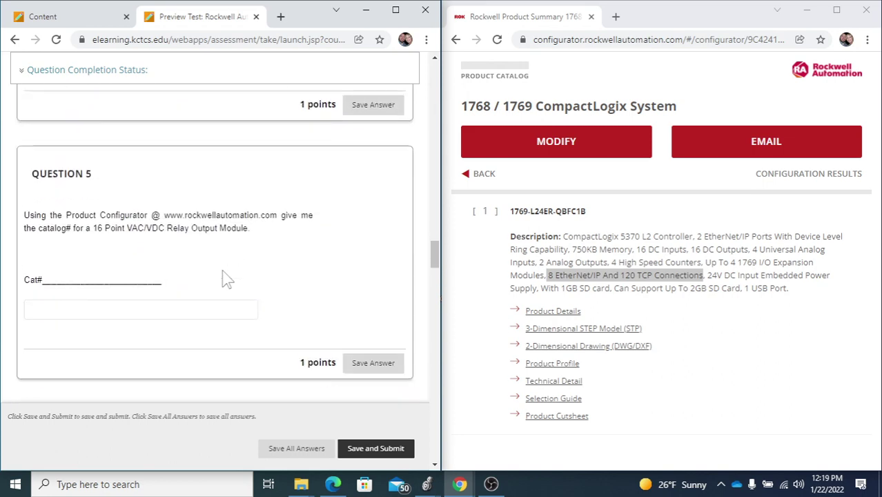
pyautogui.scroll(-15, 227, 279)
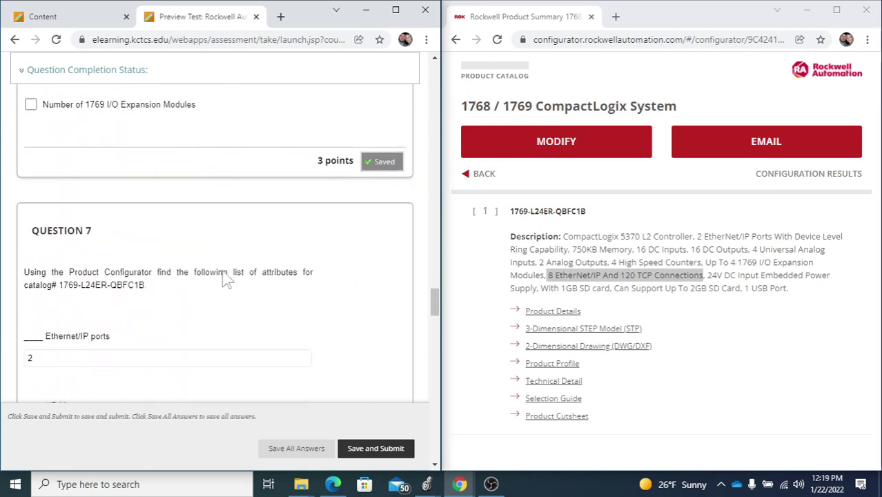
pyautogui.scroll(-5, 222, 278)
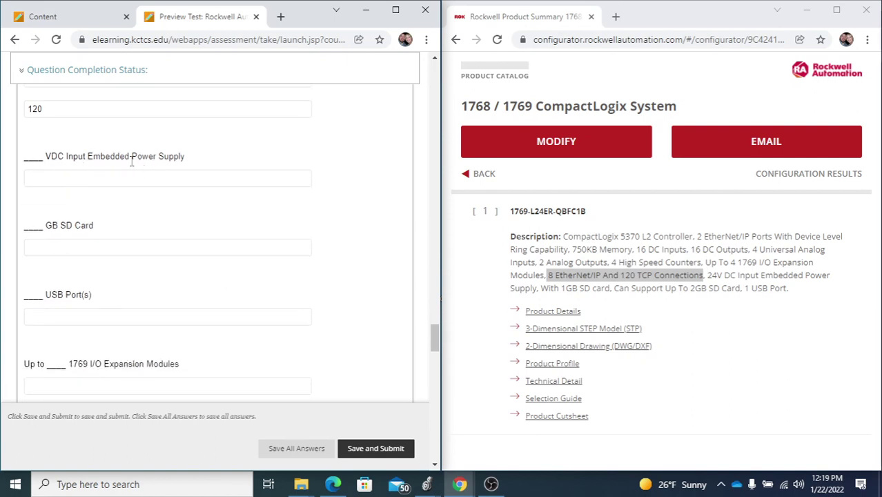
# Step: Highlight the 24V DC embedded power supply in the product description and answer 24 VDC in Question 7
pyautogui.click(718, 277)
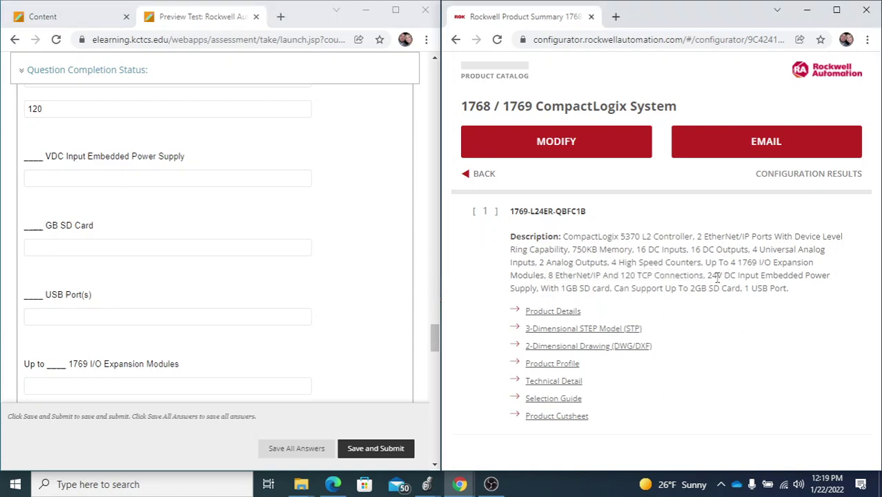
pyautogui.moveTo(709, 276); pyautogui.dragTo(821, 278)
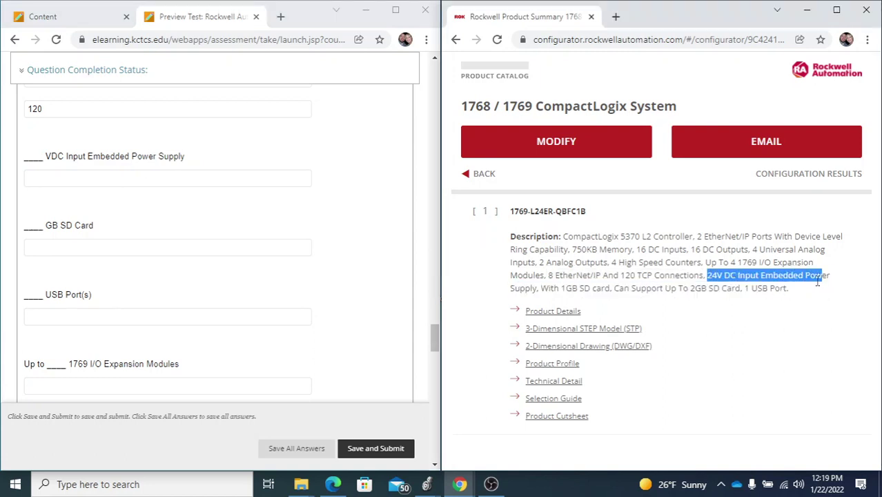
pyautogui.click(56, 180)
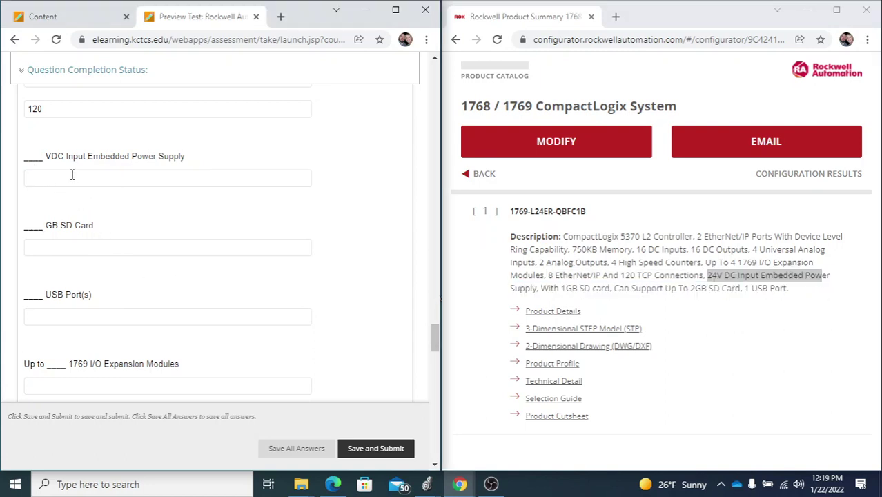
pyautogui.write('24')
pyautogui.click(173, 285)
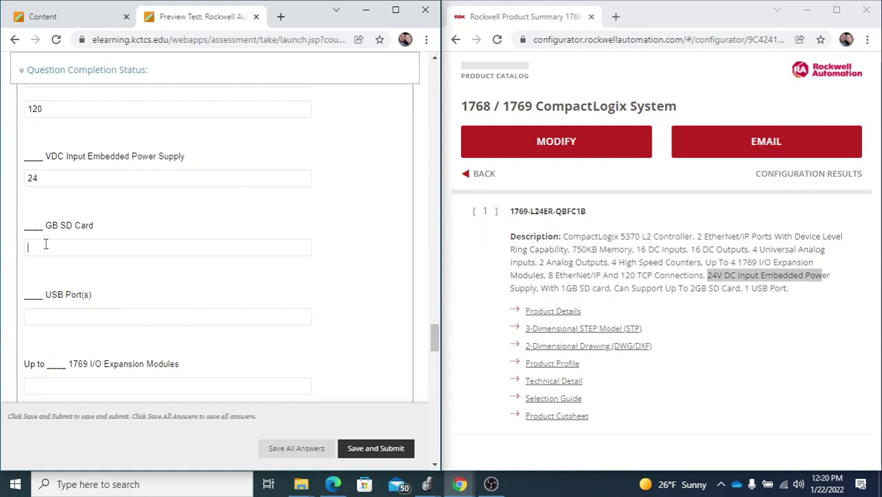
# Step: Answer 1 GB SD Card and 1 USB Port in Question 7, highlighting the USB port count in the description
pyautogui.click(140, 292)
pyautogui.click(80, 320)
pyautogui.write('1')
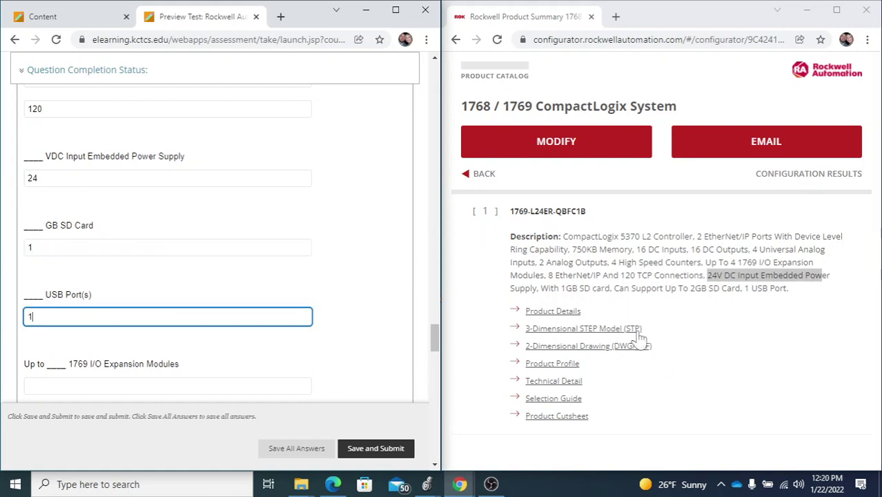
pyautogui.click(764, 331)
pyautogui.moveTo(745, 291); pyautogui.dragTo(784, 292)
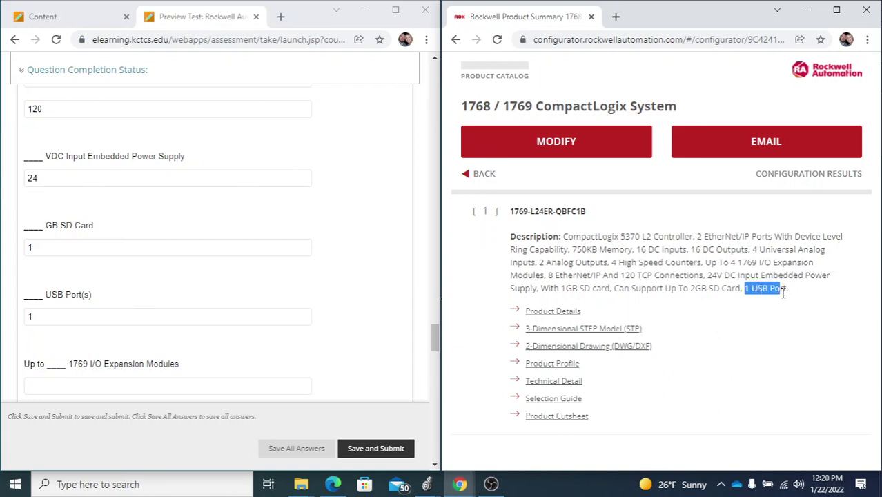
pyautogui.click(335, 346)
# Step: Highlight the expansion module limit in the product description and answer up to 4 1769 I/O Expansion Modules in Question 7
pyautogui.scroll(-2, 341, 325)
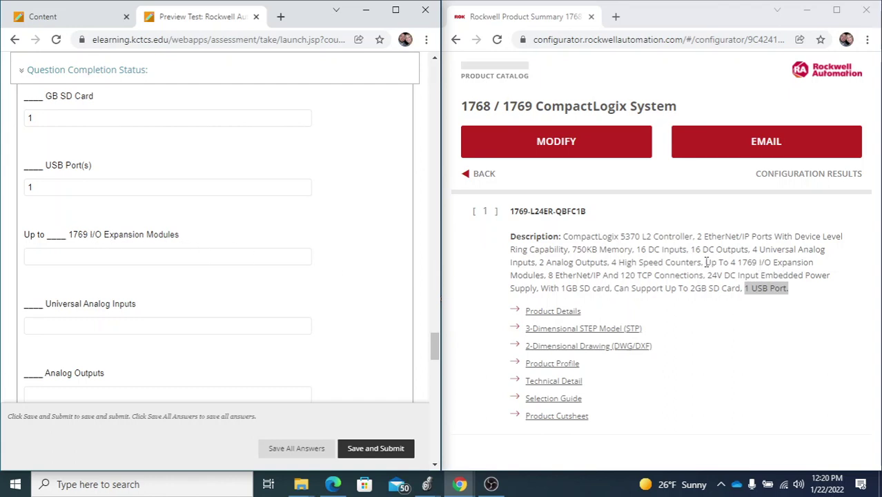
pyautogui.moveTo(705, 263); pyautogui.dragTo(820, 275)
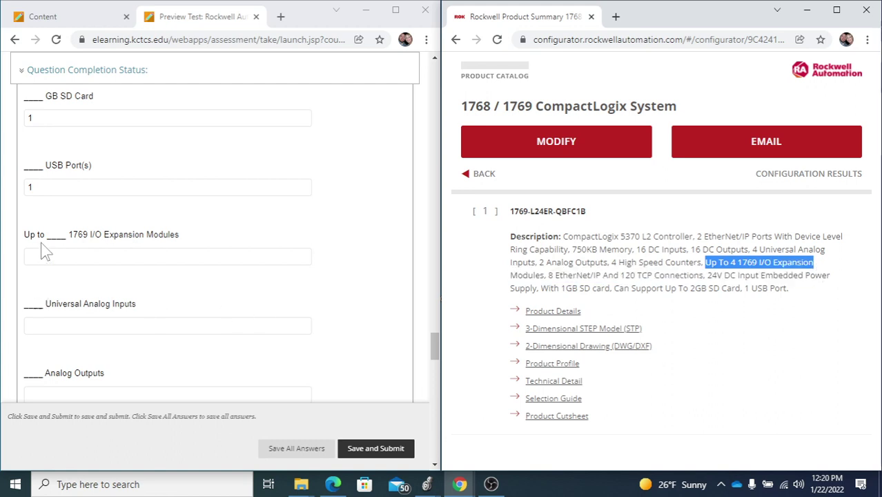
pyautogui.click(60, 256)
pyautogui.write('4')
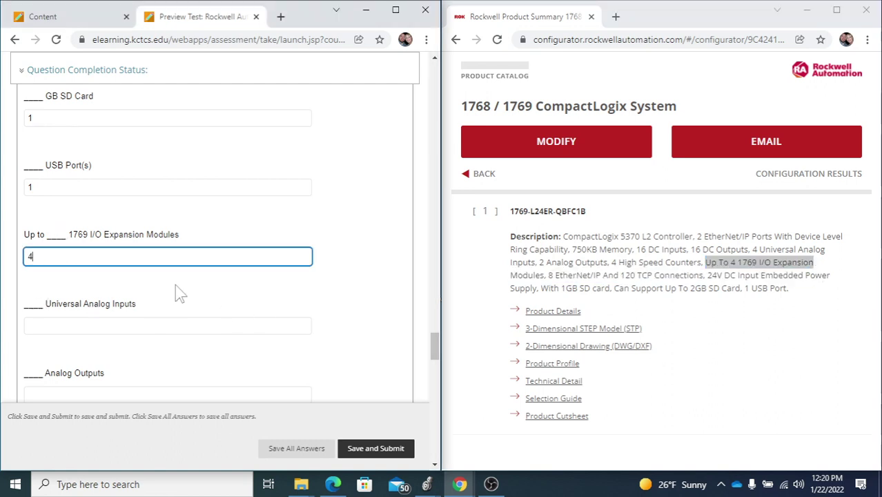
pyautogui.click(255, 289)
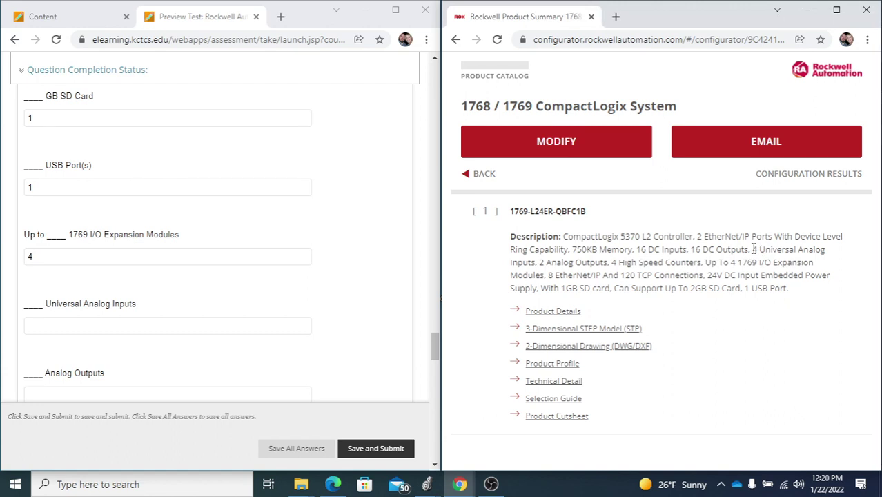
# Step: Highlight the universal analog entry in the product description and answer 4 Universal Analog Inputs in Question 7
pyautogui.moveTo(752, 249); pyautogui.dragTo(833, 258)
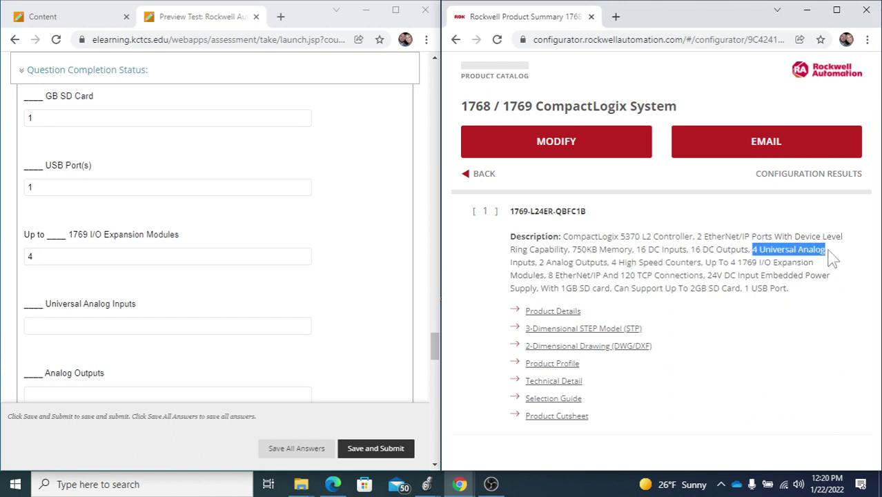
pyautogui.click(44, 326)
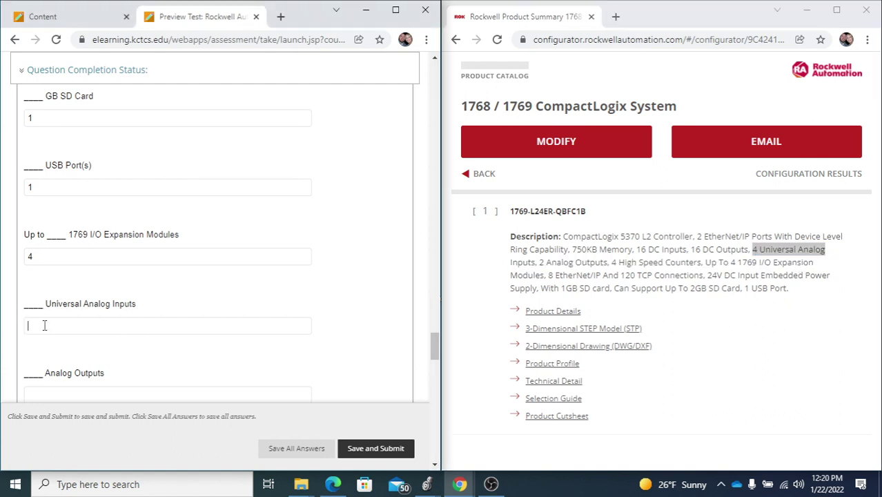
pyautogui.write('4')
pyautogui.click(352, 345)
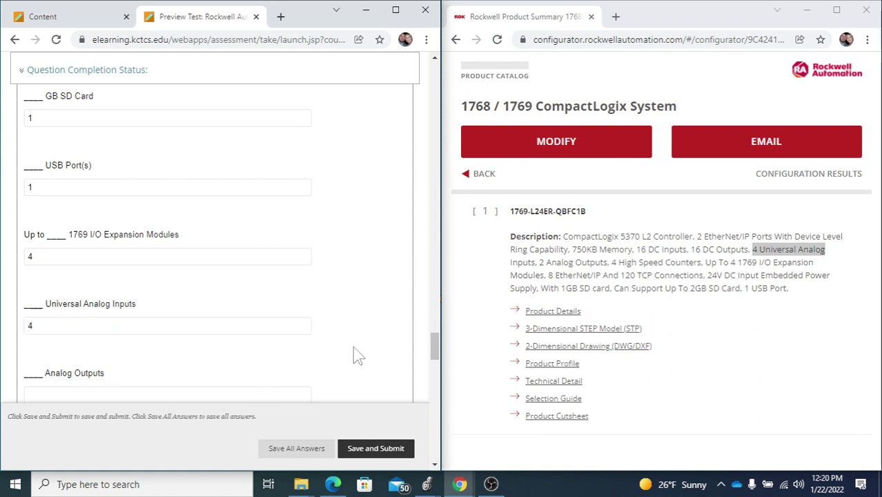
# Step: Answer 2 Analog Outputs and 4 High Speed Counters in Question 7, highlighting the counters in the product description
pyautogui.scroll(-2, 356, 346)
pyautogui.scroll(-1, 359, 345)
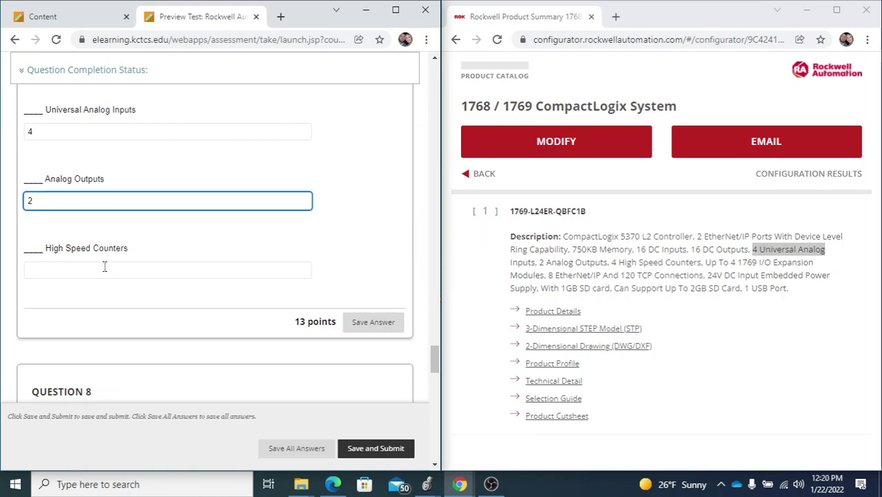
pyautogui.moveTo(611, 262); pyautogui.dragTo(699, 266)
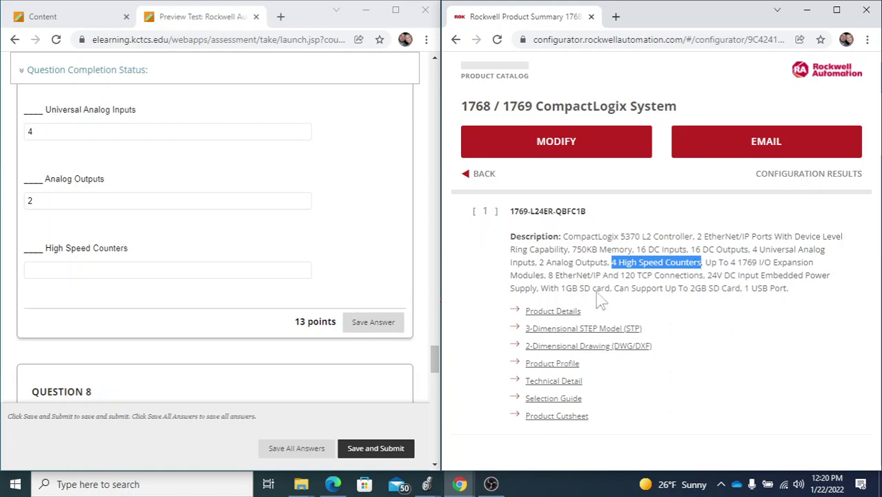
pyautogui.click(32, 263)
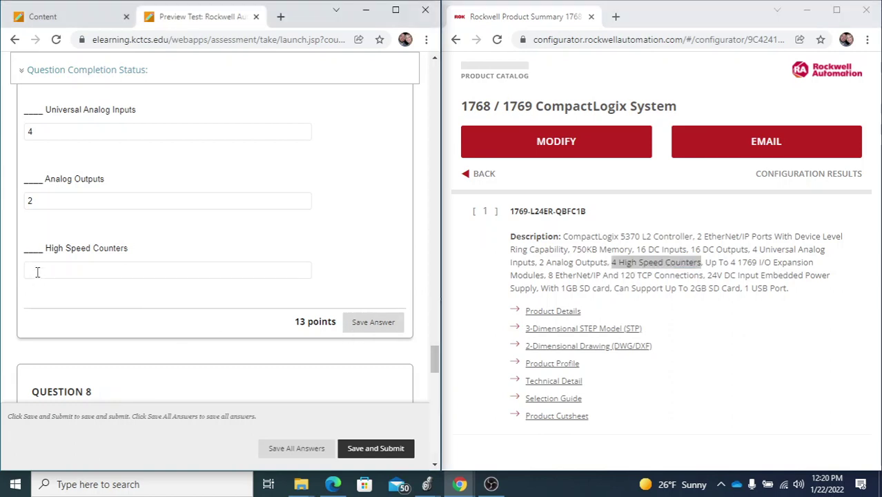
pyautogui.write('4')
pyautogui.click(371, 246)
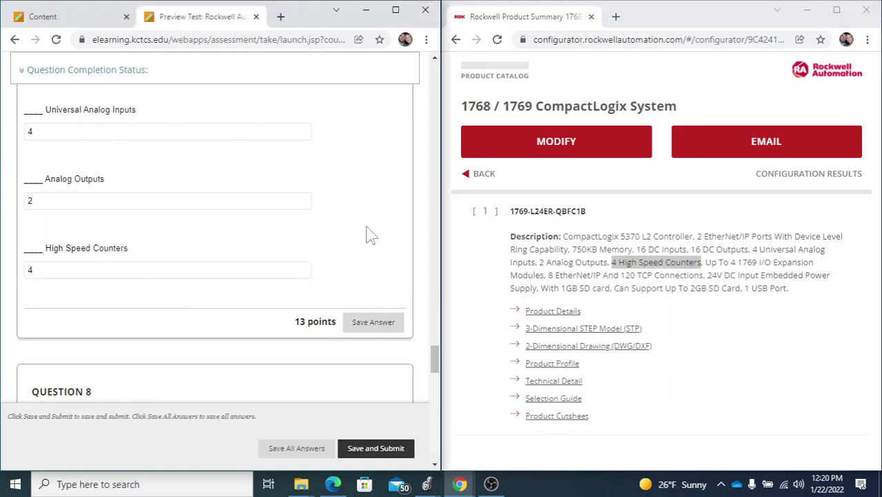
# Step: Review the filled-in Question 7 answers against the 1769-L24ER-QBFC1B product description
pyautogui.scroll(-1, 376, 241)
pyautogui.scroll(12, 355, 249)
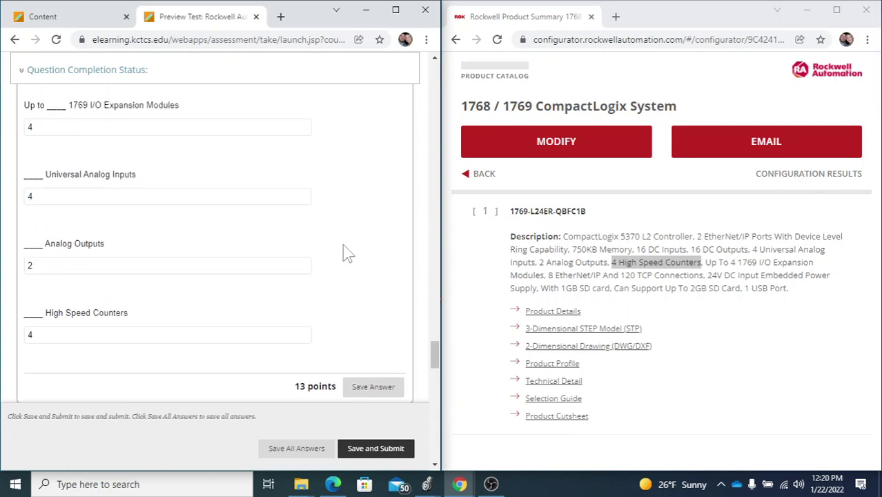
pyautogui.scroll(3, 352, 257)
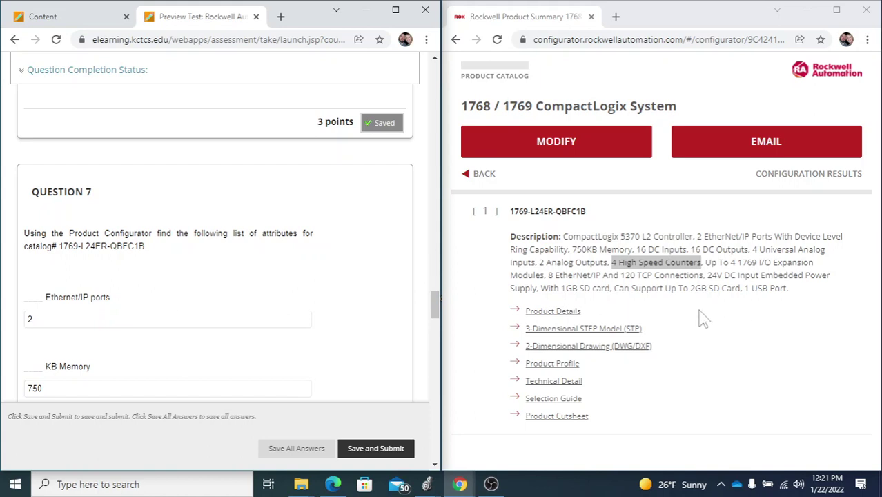
pyautogui.scroll(-1, 331, 276)
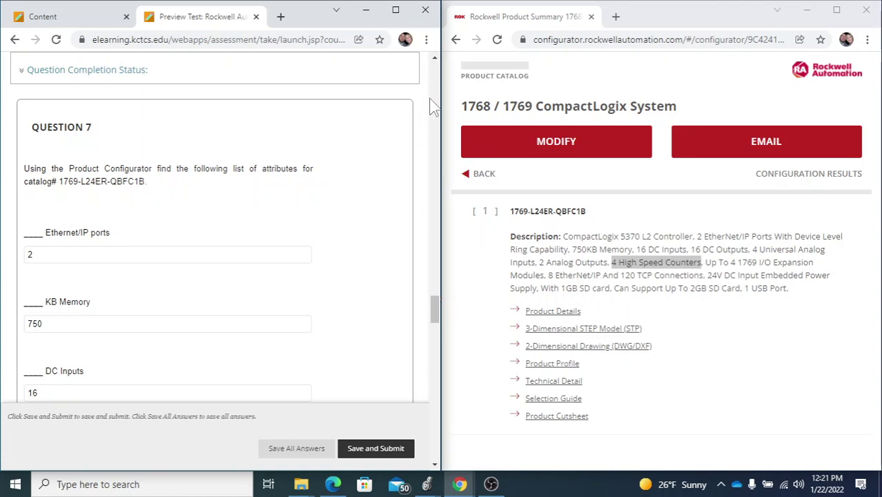
pyautogui.scroll(-5, 358, 243)
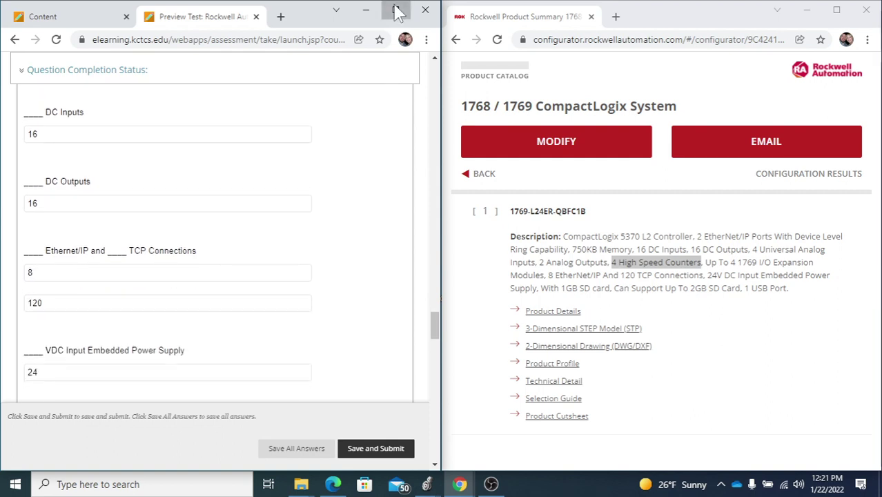
# Step: Maximize the test window and read the product requirements in Questions 9 and 10
pyautogui.click(397, 12)
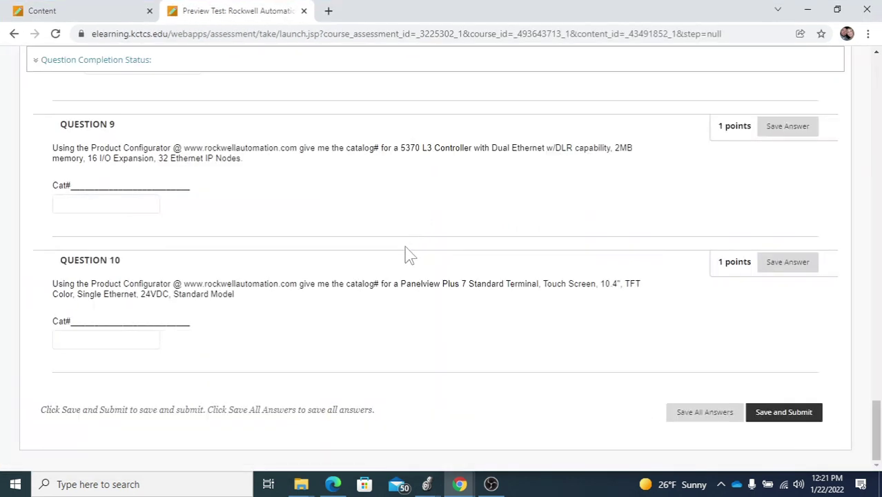
pyautogui.scroll(1, 406, 252)
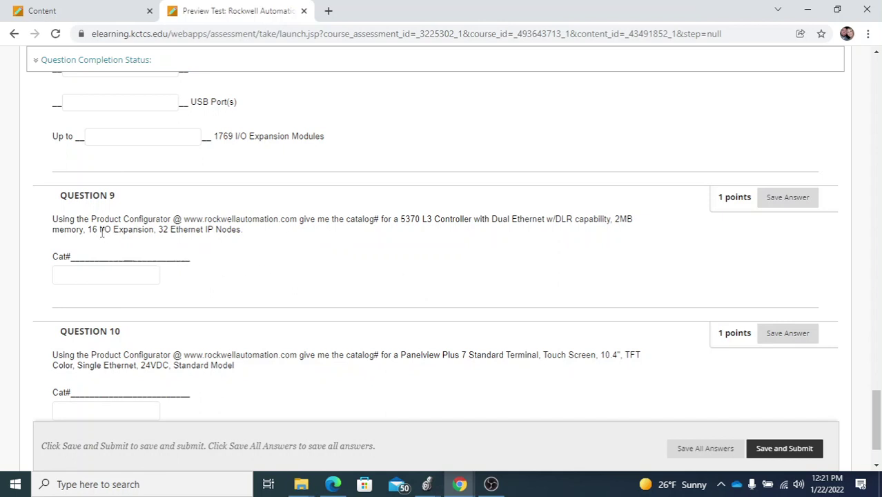
pyautogui.scroll(-1, 100, 228)
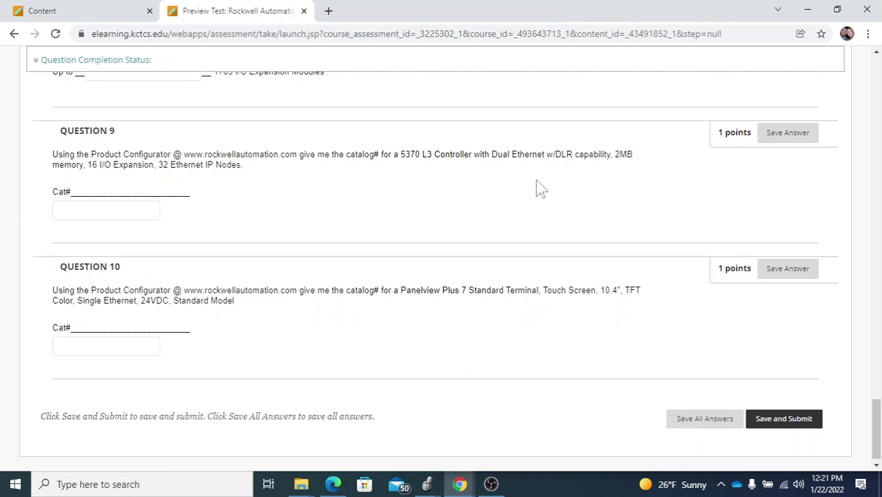
# Step: Restore the maximized test window and snap it back alongside the Rockwell product summary
pyautogui.click(838, 9)
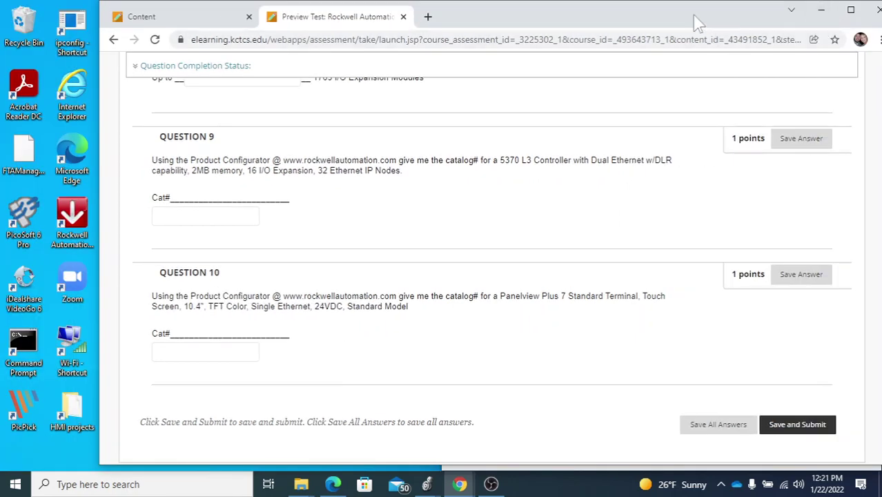
pyautogui.moveTo(697, 22); pyautogui.dragTo(2, 1)
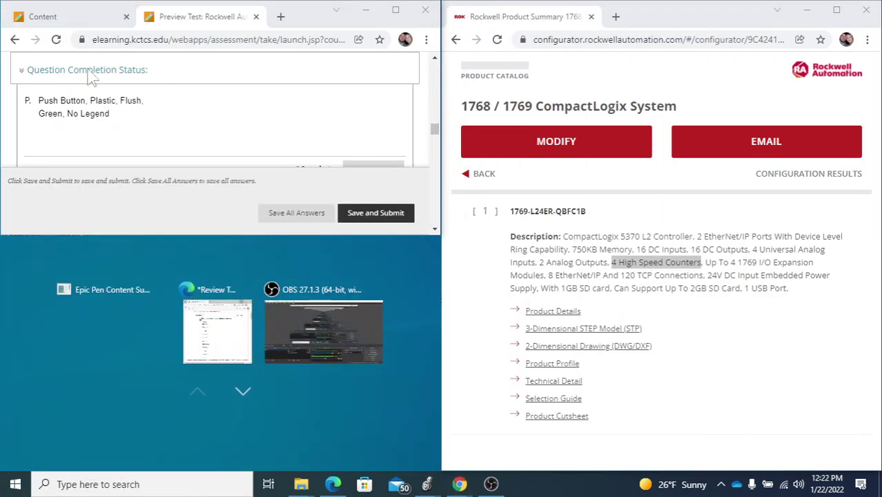
pyautogui.moveTo(311, 17); pyautogui.dragTo(4, 67)
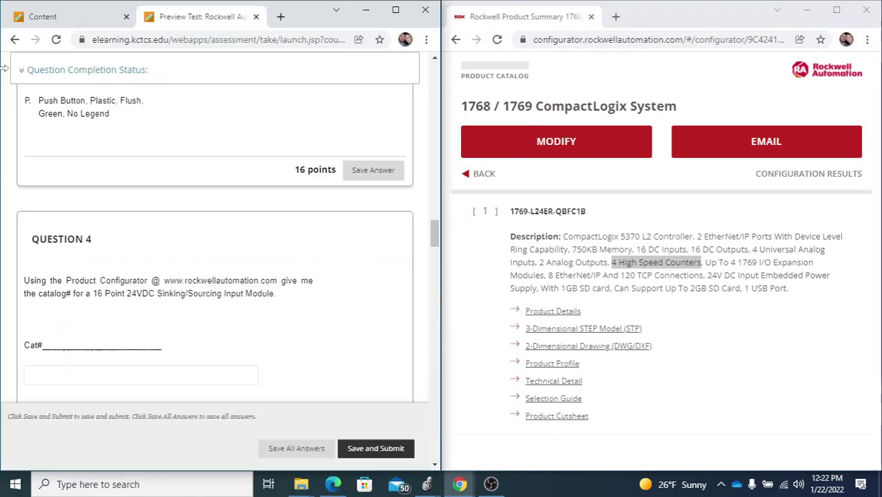
# Step: Return from the CompactLogix product summary to the Rockwell product catalog and snap its window back alongside the test
pyautogui.click(844, 17)
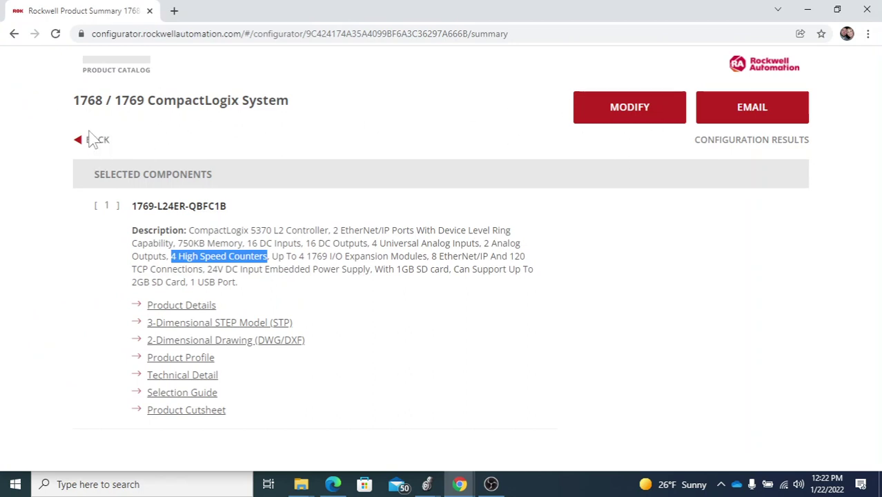
pyautogui.click(90, 145)
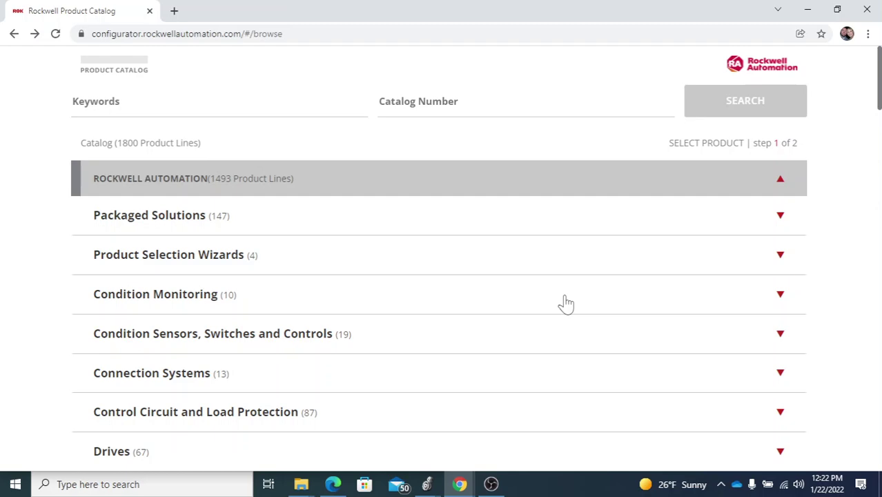
pyautogui.click(838, 9)
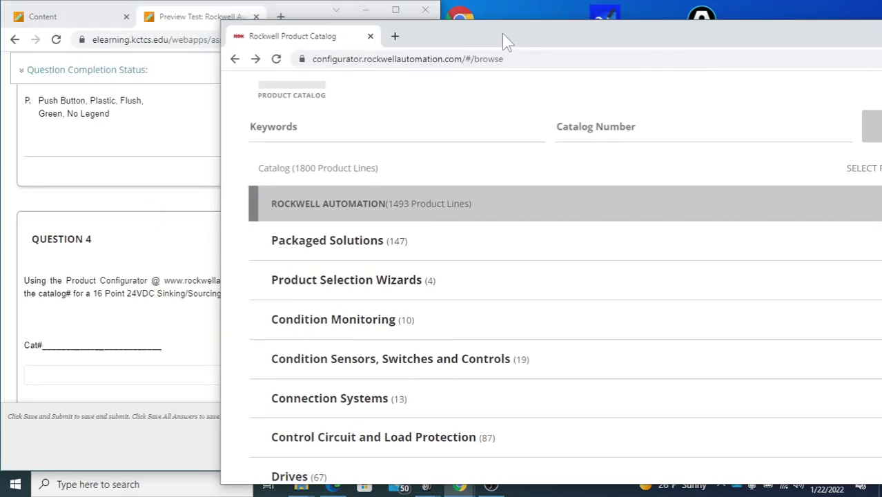
pyautogui.moveTo(502, 33); pyautogui.dragTo(880, 104)
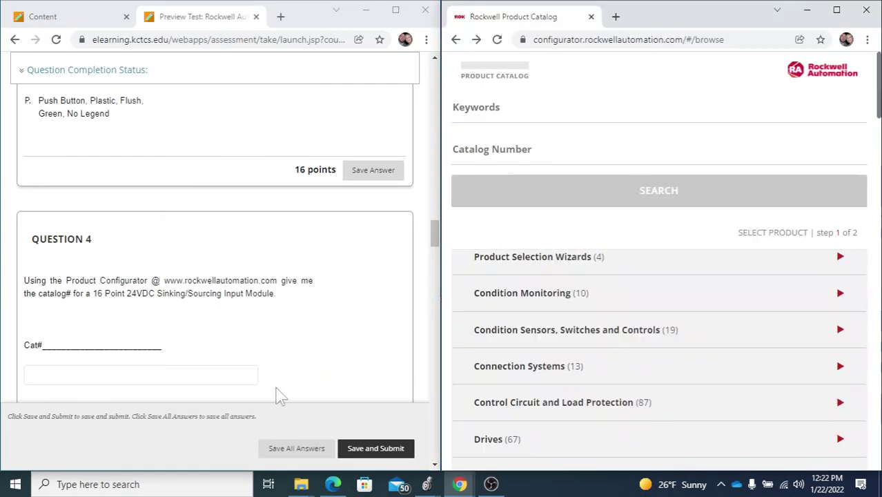
# Step: Look through the test questions and read the controller requirements in Question 9
pyautogui.scroll(2, 257, 325)
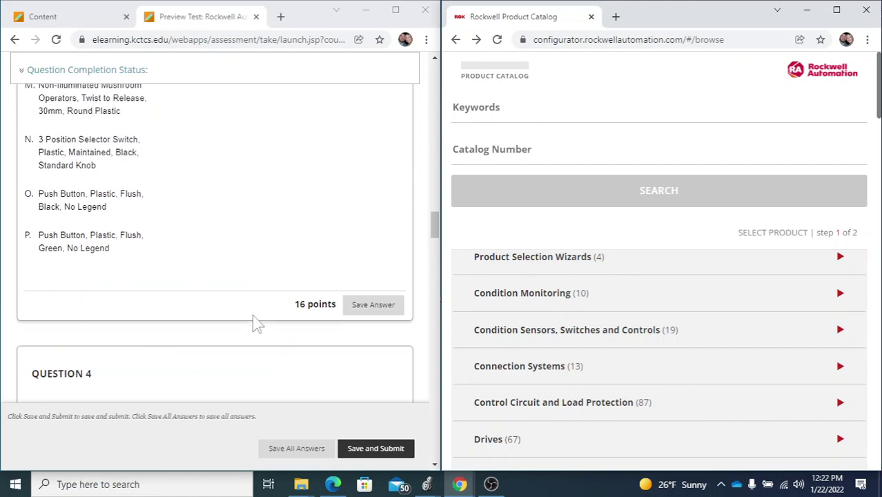
pyautogui.scroll(10, 256, 324)
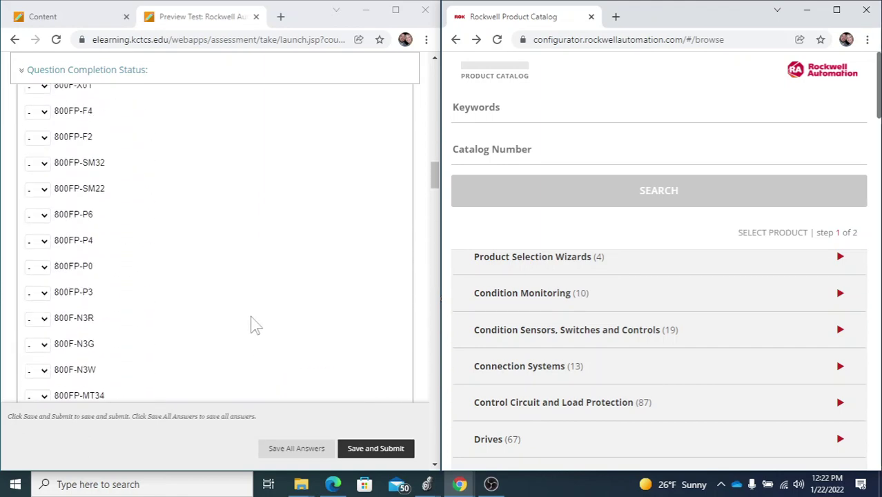
pyautogui.scroll(-10, 254, 324)
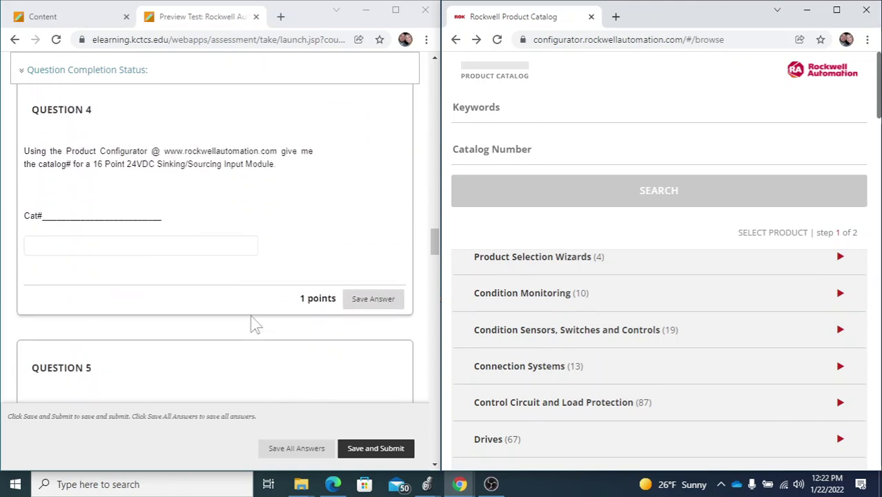
pyautogui.scroll(-6, 255, 325)
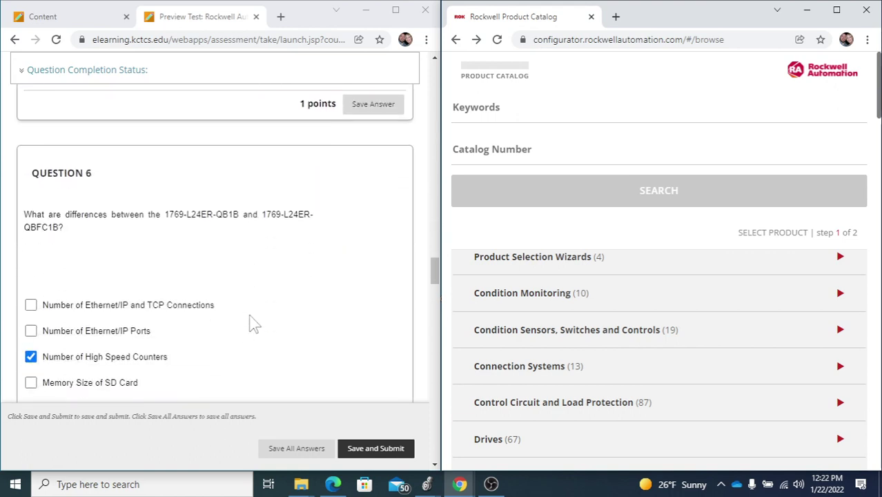
pyautogui.scroll(-8, 254, 324)
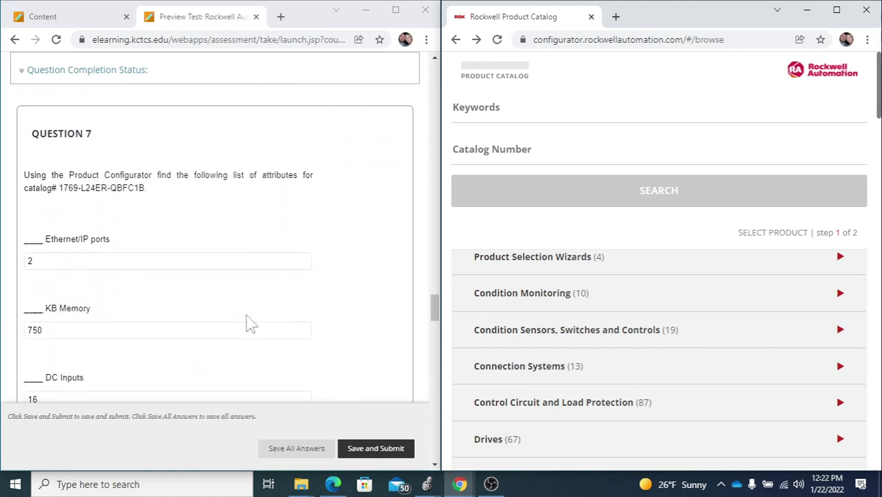
pyautogui.scroll(-10, 250, 325)
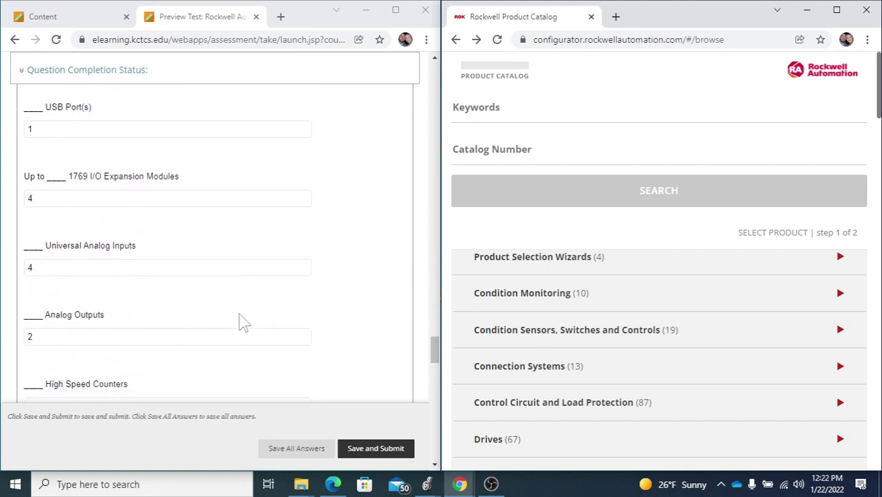
pyautogui.scroll(-6, 243, 323)
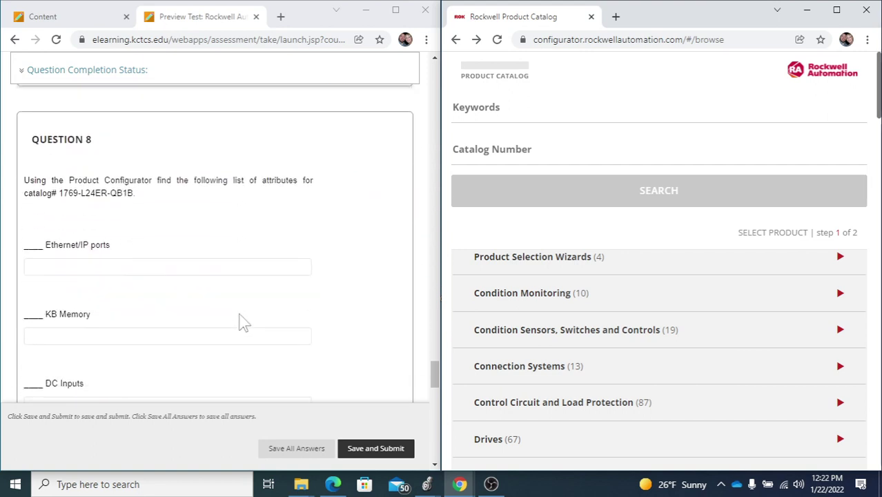
pyautogui.scroll(-10, 243, 323)
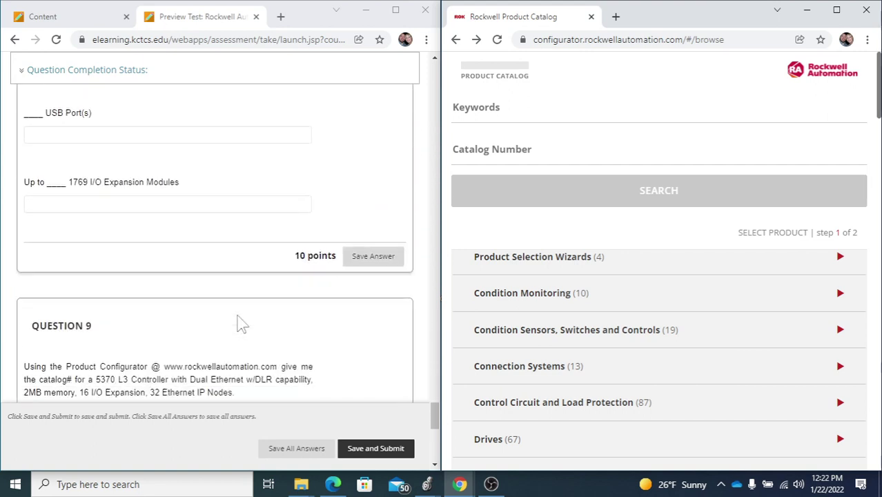
pyautogui.scroll(-3, 241, 324)
pyautogui.scroll(-2, 242, 325)
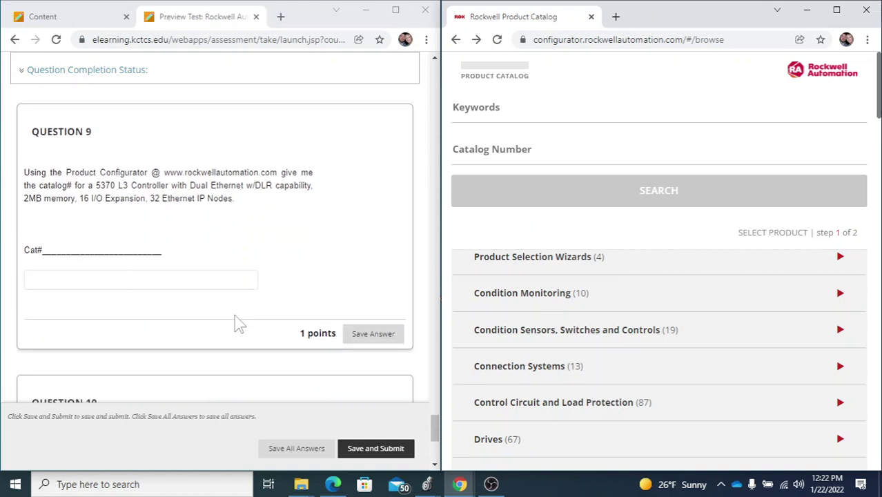
pyautogui.scroll(1, 238, 324)
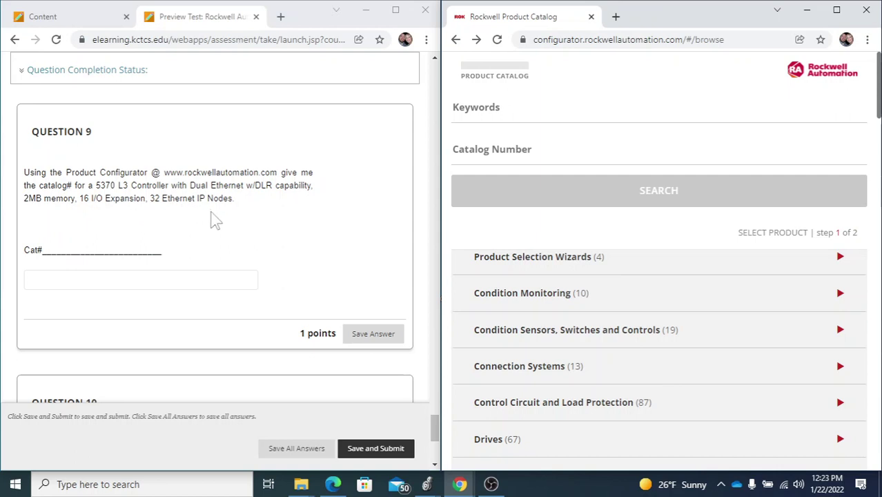
# Step: Maximize the product catalog window and expand the Programmable Controllers category
pyautogui.click(837, 11)
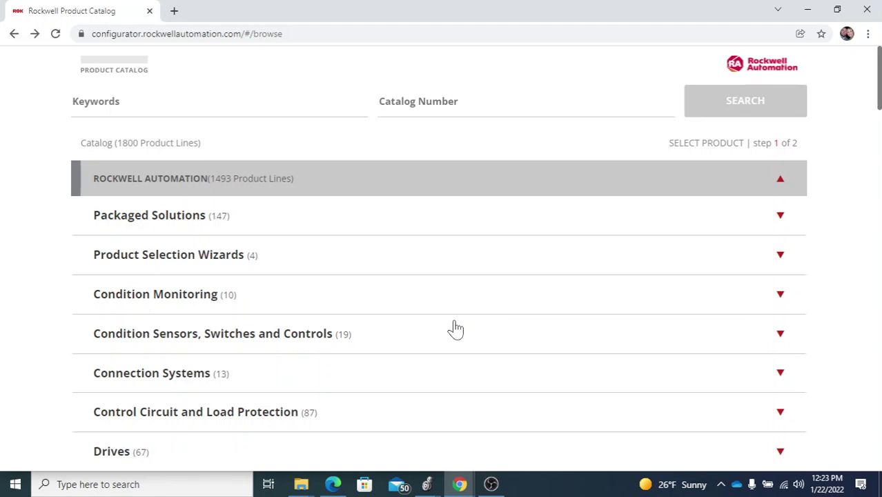
pyautogui.scroll(-1, 455, 329)
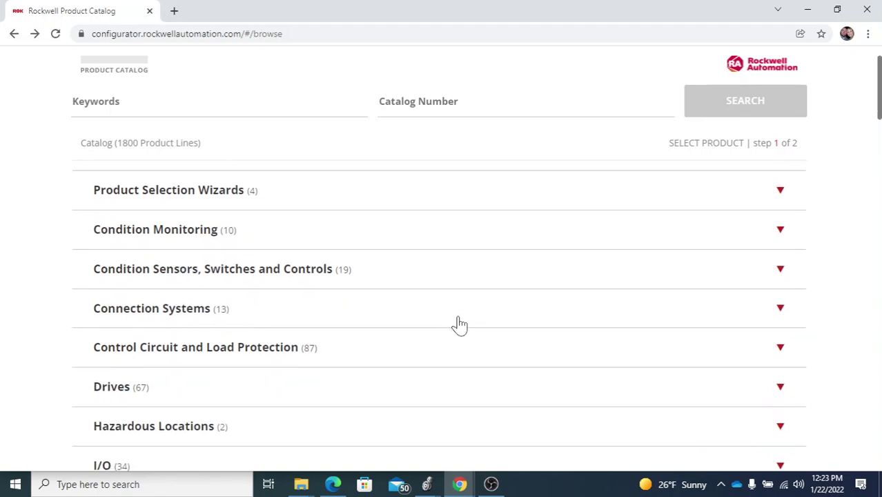
pyautogui.scroll(-7, 455, 329)
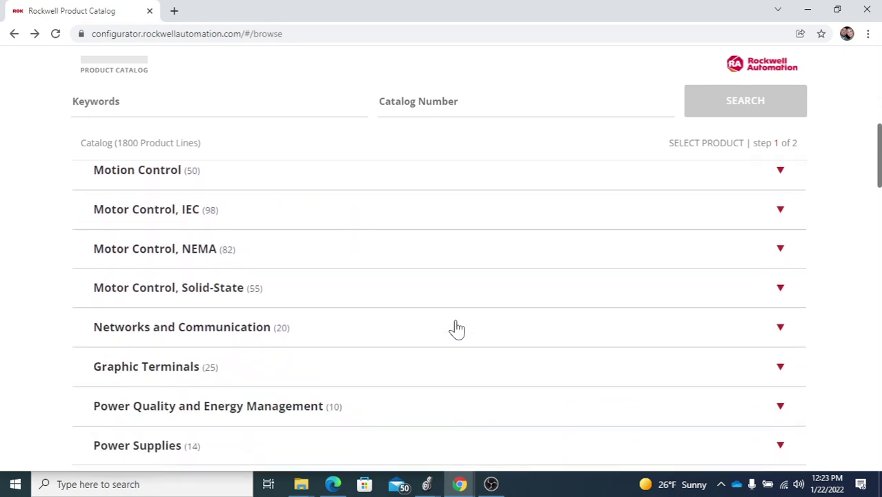
pyautogui.scroll(-1, 455, 330)
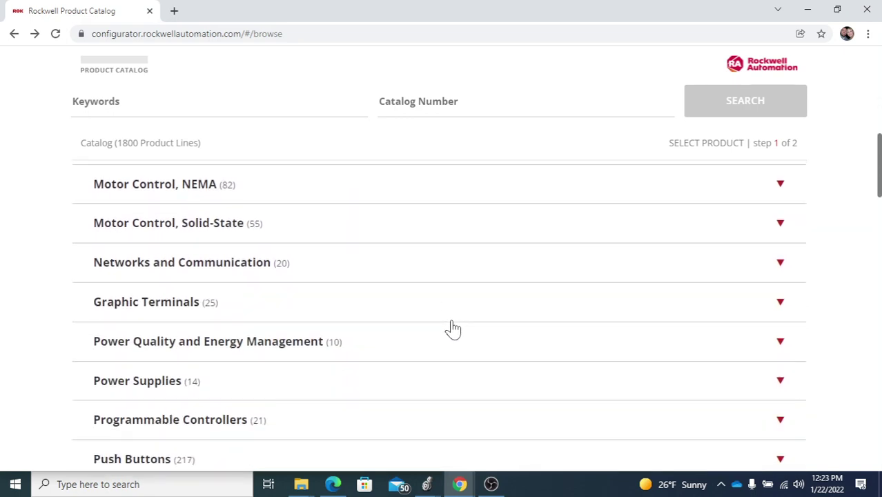
pyautogui.scroll(-2, 451, 328)
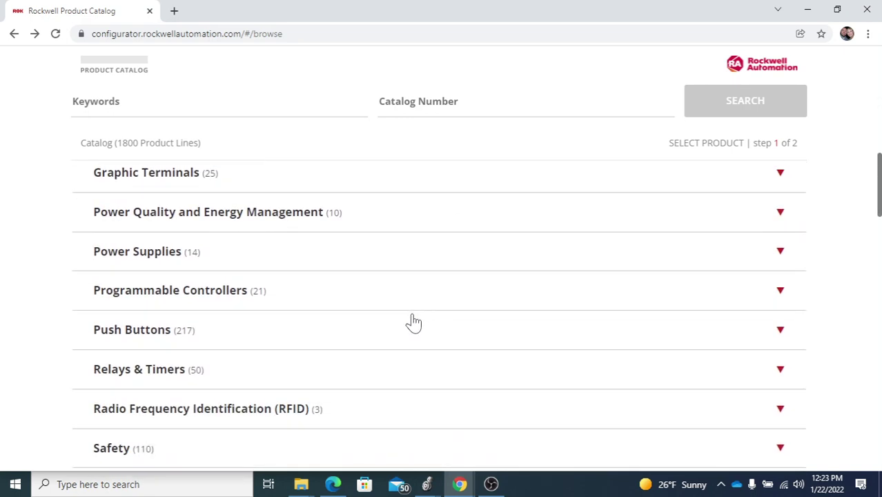
pyautogui.click(151, 299)
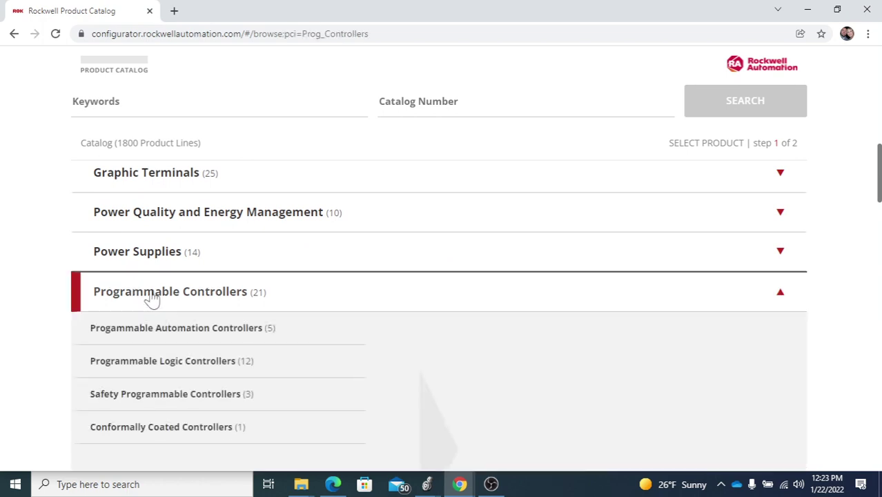
pyautogui.click(151, 299)
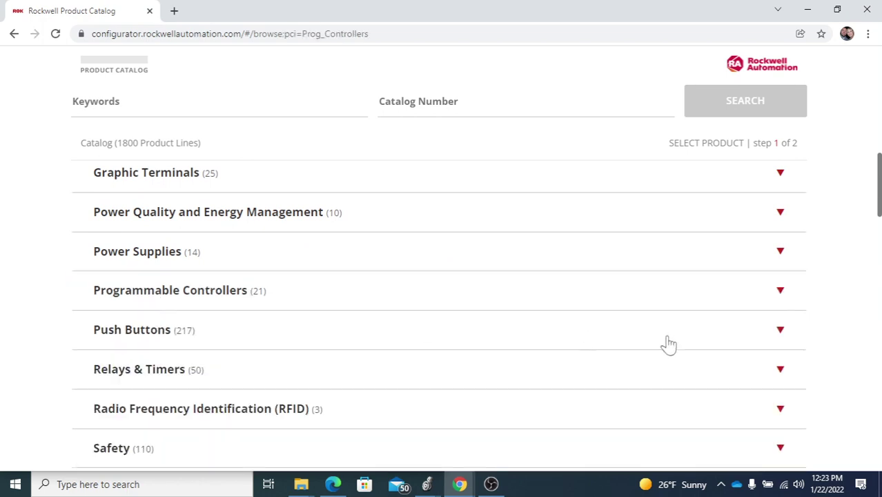
pyautogui.click(780, 291)
pyautogui.click(782, 296)
pyautogui.click(183, 298)
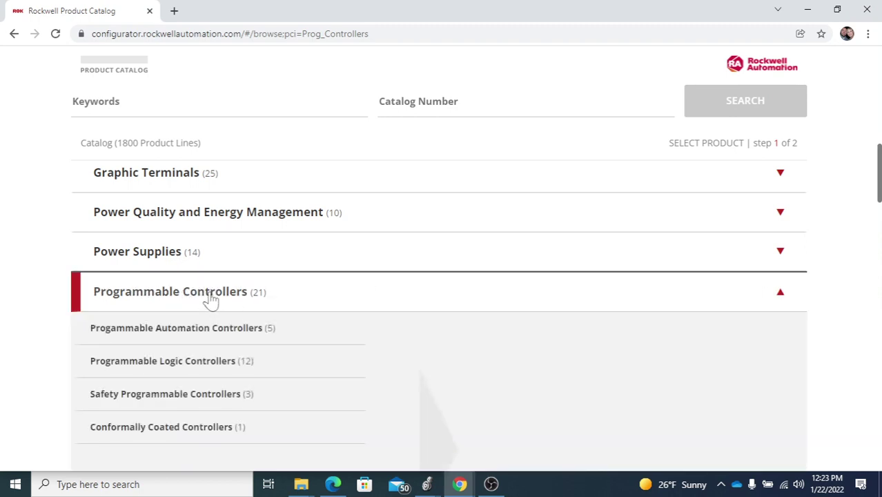
# Step: Open the 1768 / 1769 CompactLogix System configurator from the Programmable Automation Controllers group
pyautogui.scroll(-1, 330, 342)
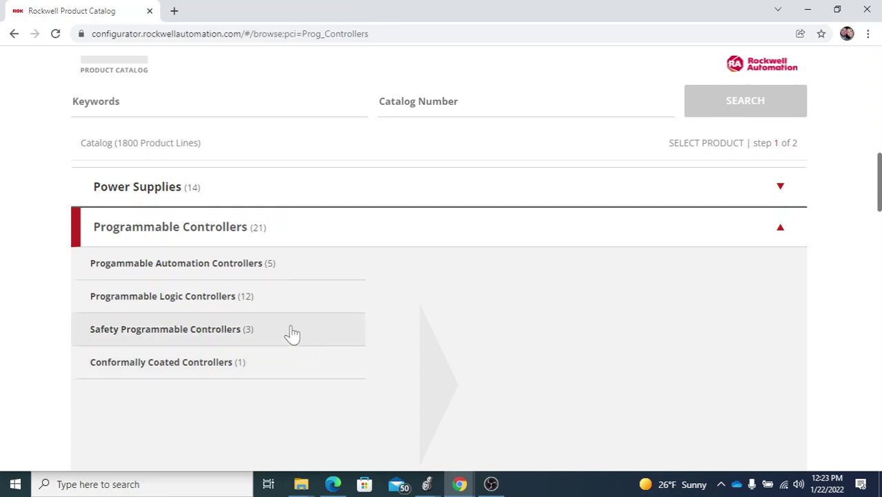
pyautogui.click(181, 270)
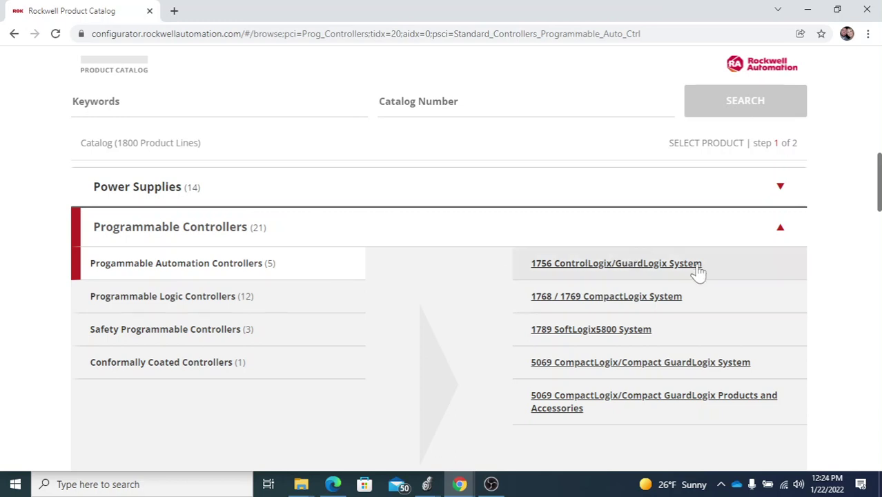
pyautogui.scroll(-1, 725, 286)
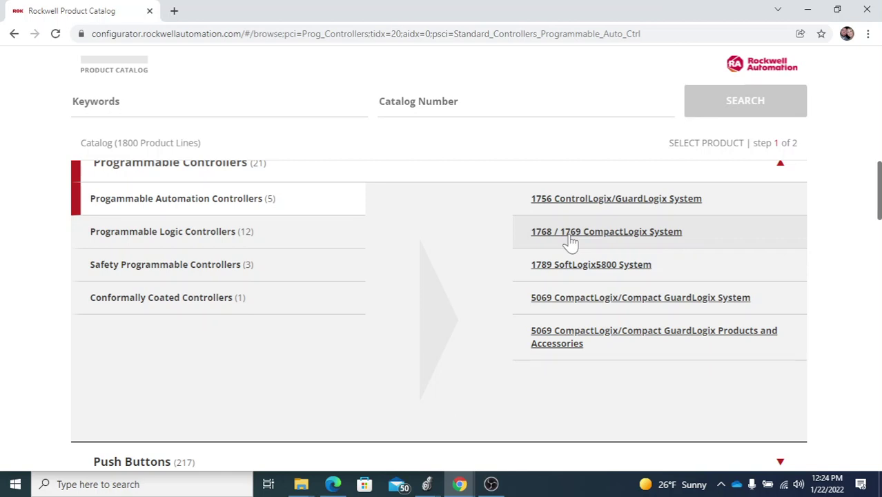
pyautogui.click(569, 236)
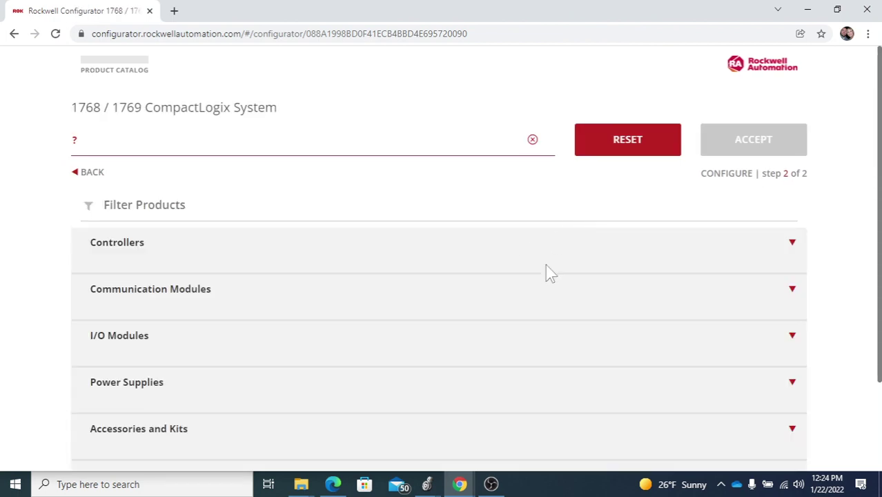
# Step: Look over the CompactLogix System product categories and expand Controllers to show the CompactLogix 5370 families
pyautogui.scroll(-2, 382, 309)
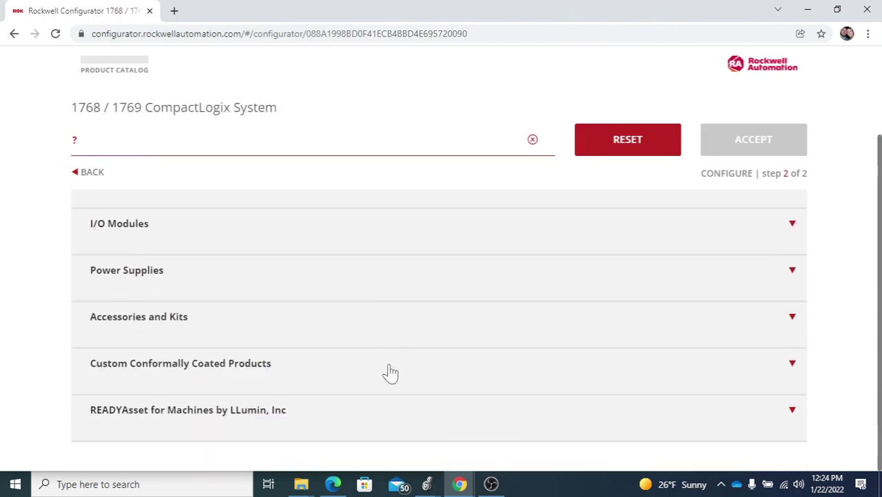
pyautogui.scroll(2, 388, 372)
pyautogui.scroll(-1, 231, 375)
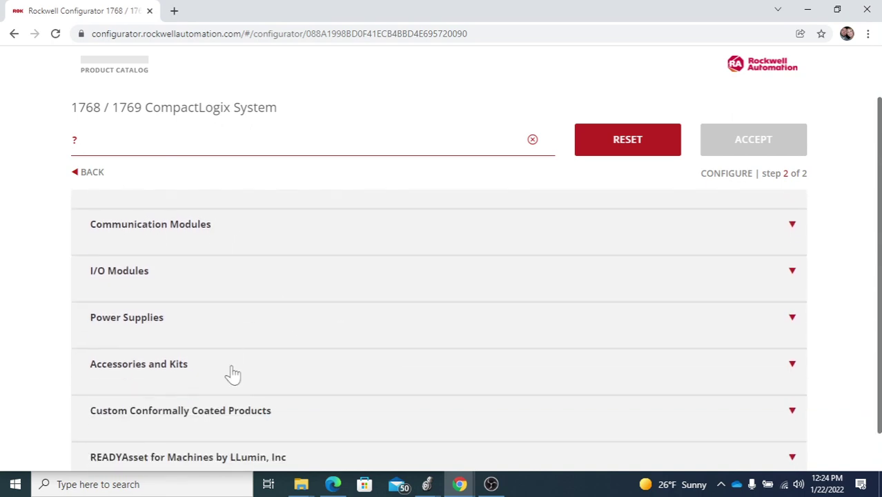
pyautogui.scroll(-1, 287, 382)
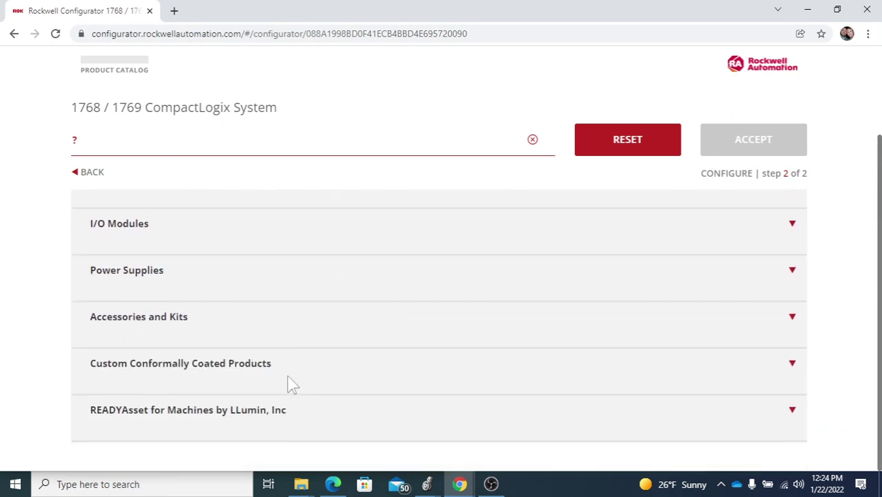
pyautogui.scroll(2, 289, 384)
pyautogui.scroll(1, 289, 385)
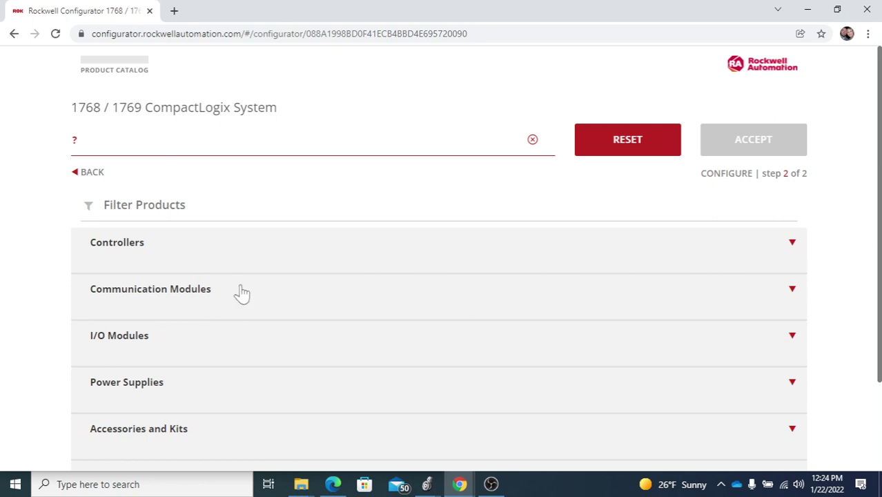
pyautogui.scroll(-1, 228, 262)
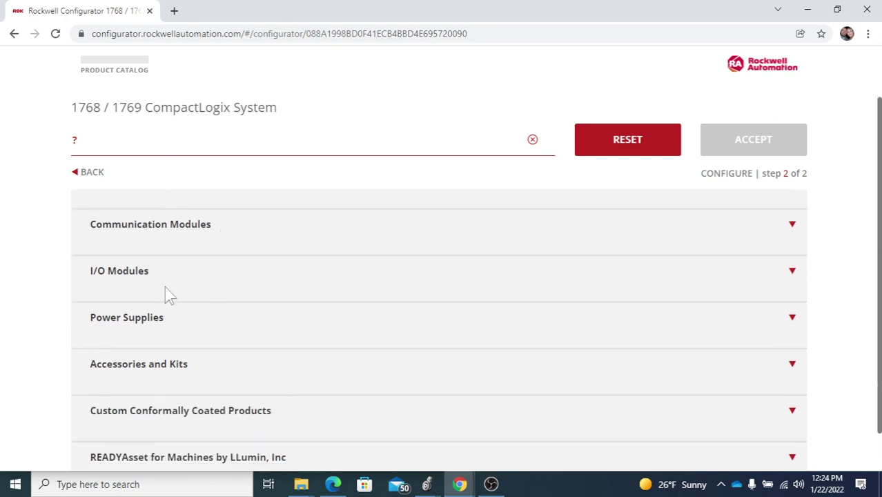
pyautogui.scroll(1, 286, 369)
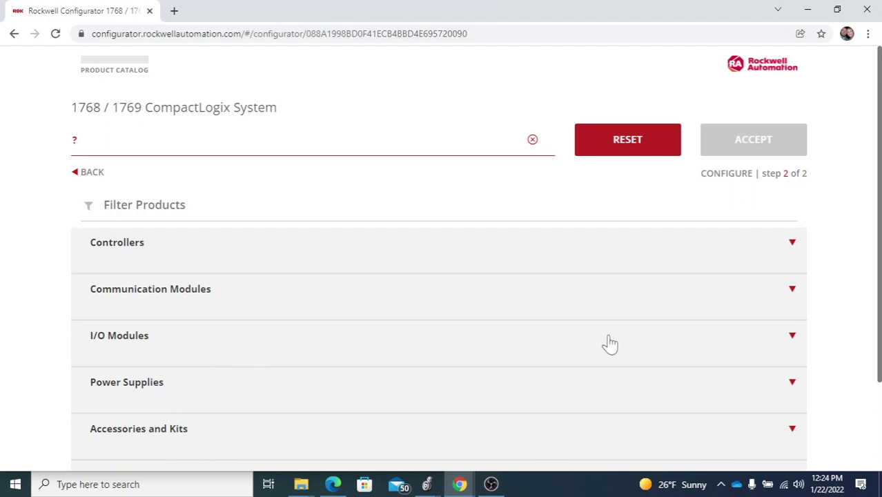
pyautogui.click(794, 246)
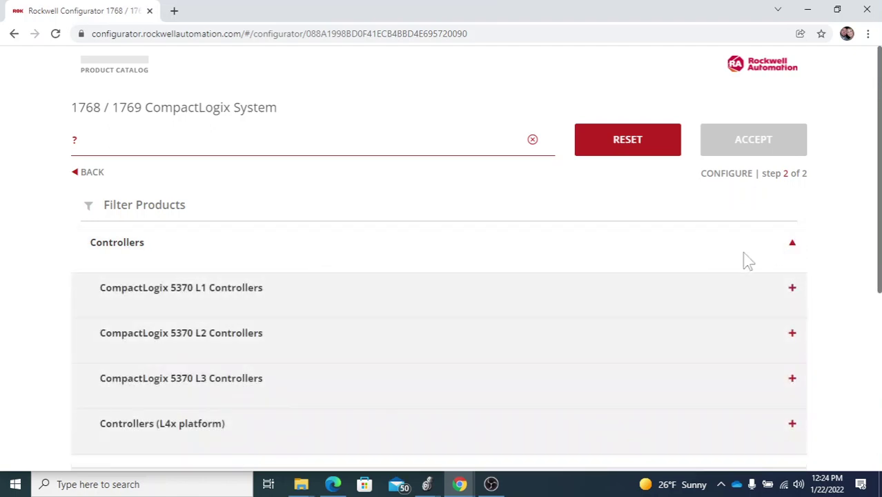
# Step: Minimize the configurator and maximize the test window to reread the controller specification in Question 9
pyautogui.click(808, 9)
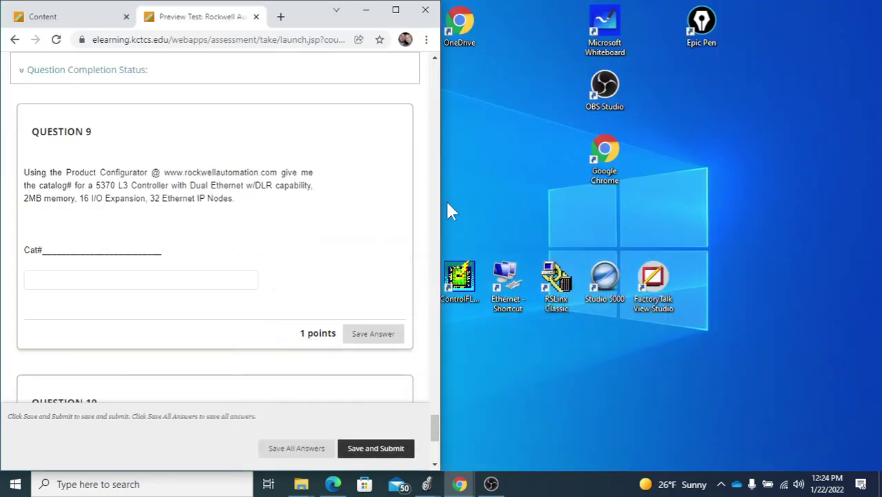
pyautogui.click(395, 10)
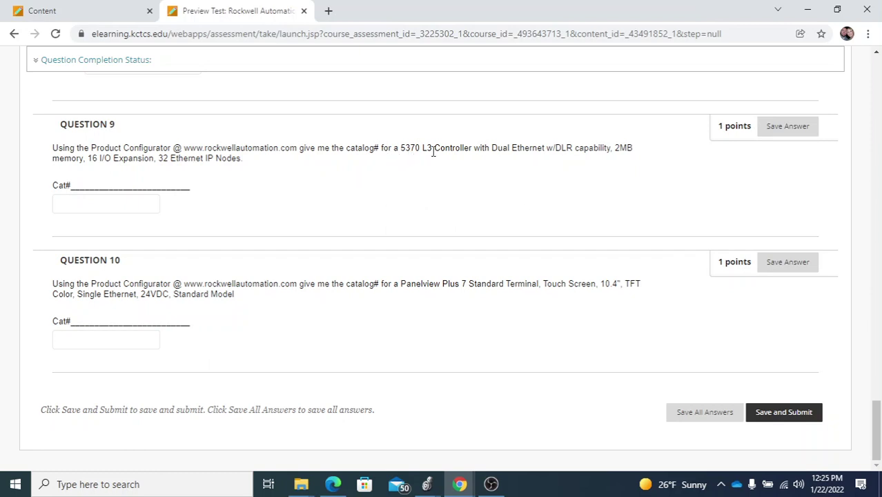
# Step: Switch from the test to the Rockwell configurator and expand the CompactLogix 5370 L3 Controllers family
pyautogui.click(808, 9)
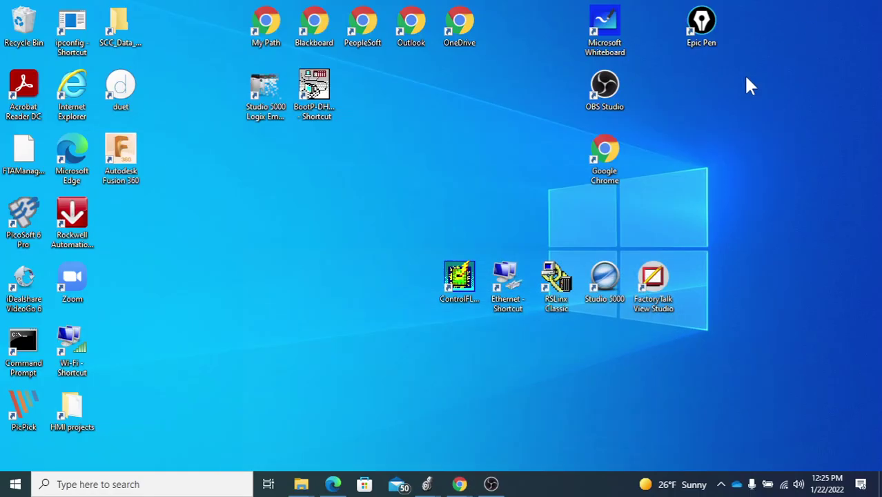
pyautogui.moveTo(459, 484)
pyautogui.click(541, 426)
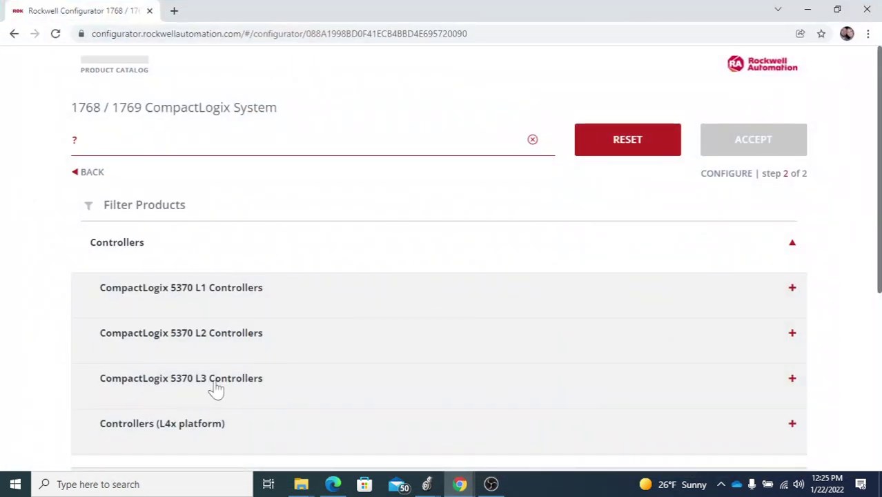
pyautogui.scroll(-1, 318, 328)
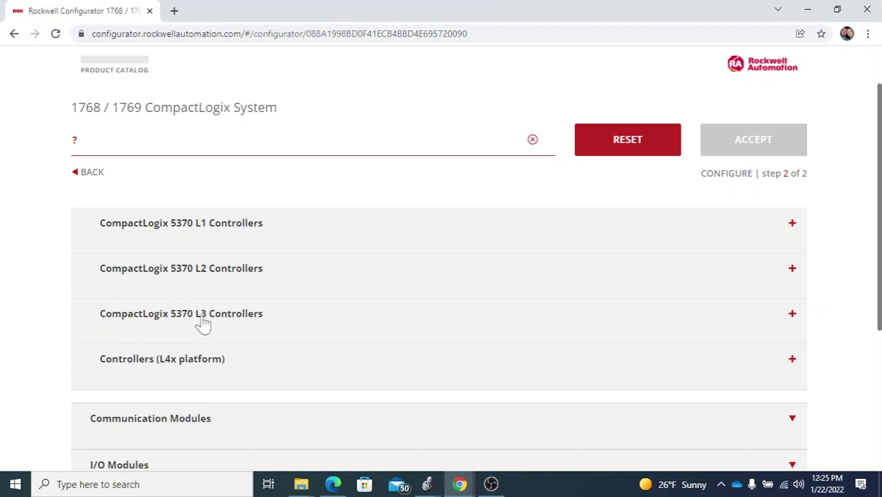
pyautogui.click(794, 319)
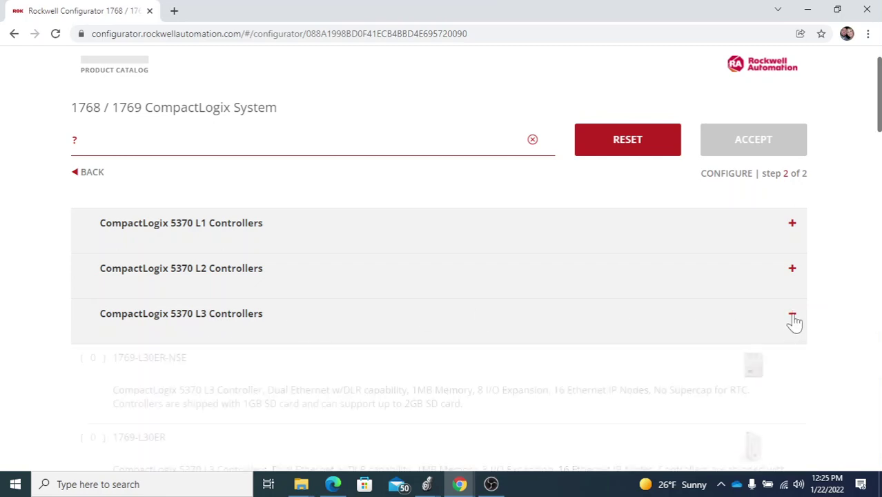
# Step: Look through the catalog numbers and descriptions of all the CompactLogix 5370 L3 controllers
pyautogui.scroll(-4, 690, 331)
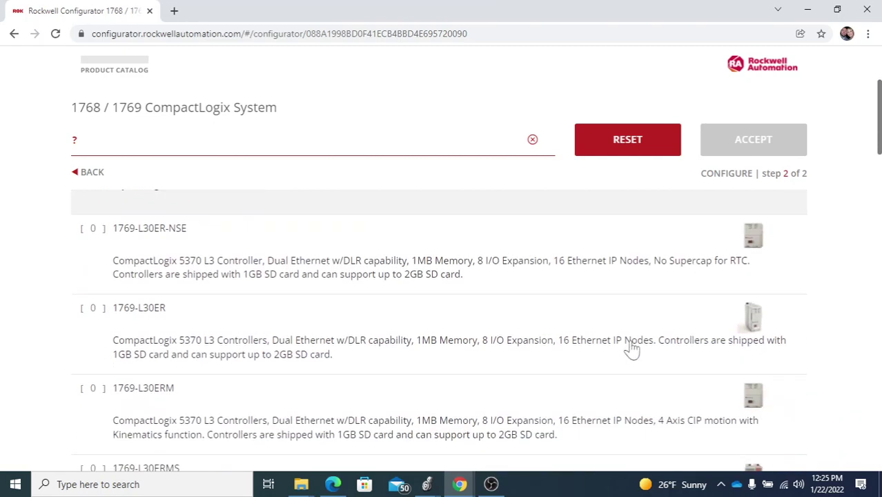
pyautogui.scroll(-4, 631, 348)
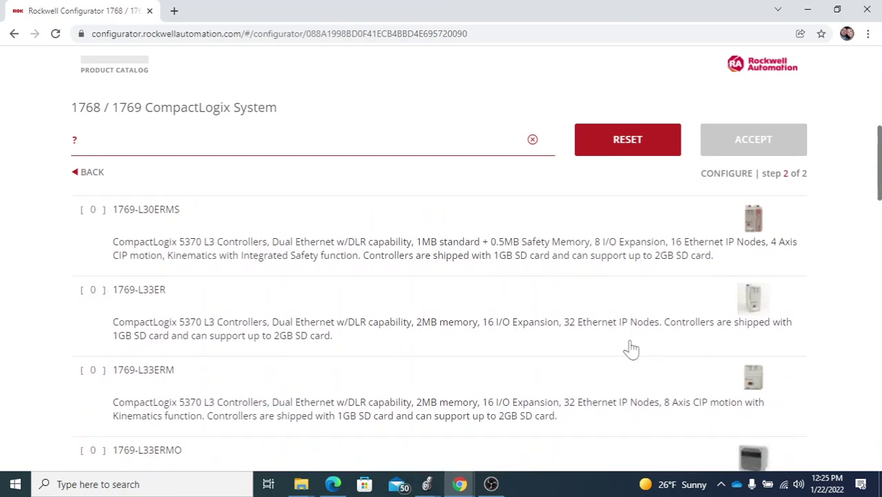
pyautogui.scroll(-3, 635, 349)
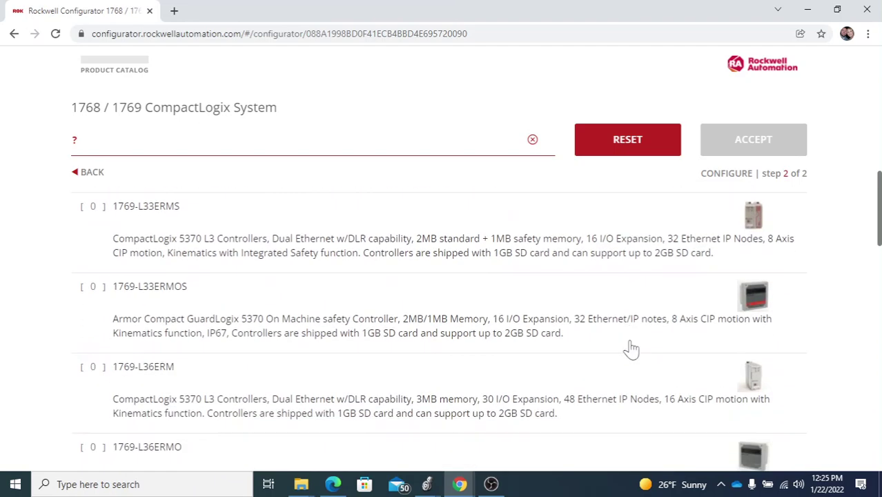
pyautogui.scroll(-4, 632, 348)
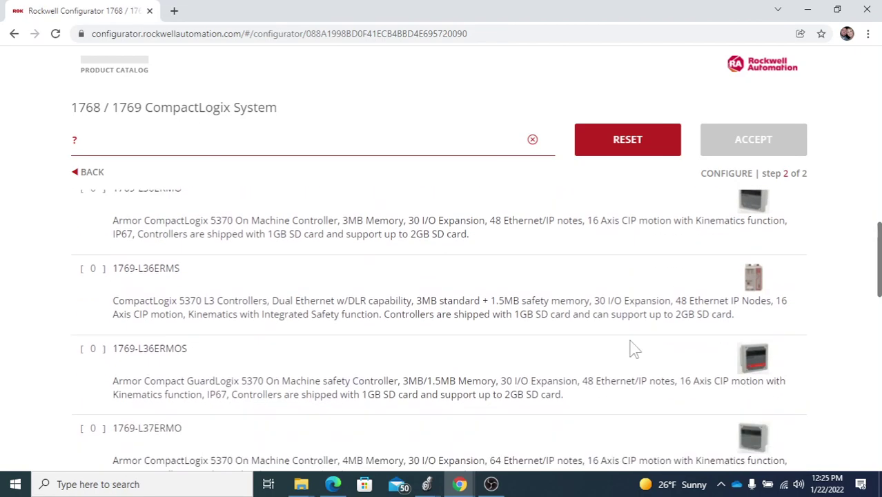
pyautogui.scroll(-3, 632, 349)
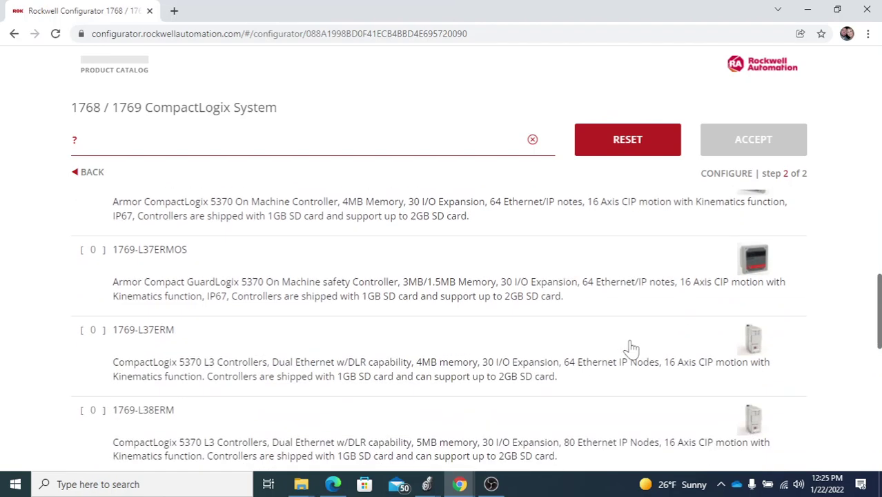
pyautogui.scroll(-4, 631, 349)
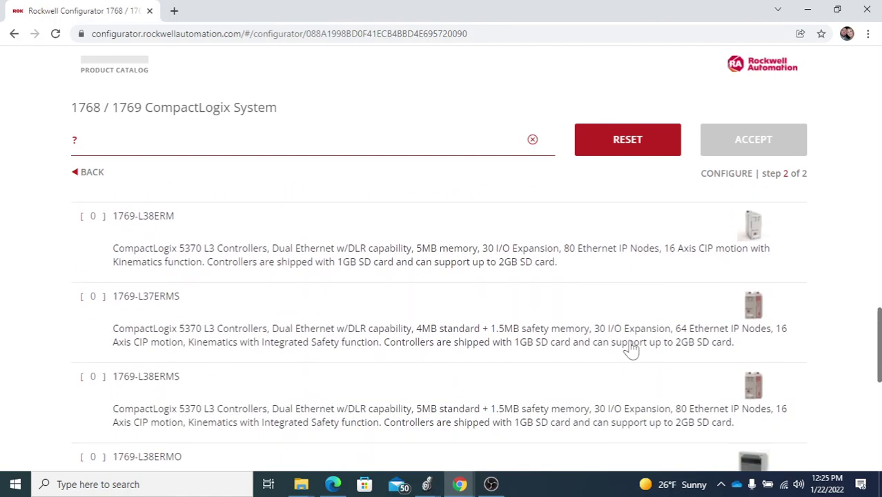
pyautogui.scroll(-2, 631, 349)
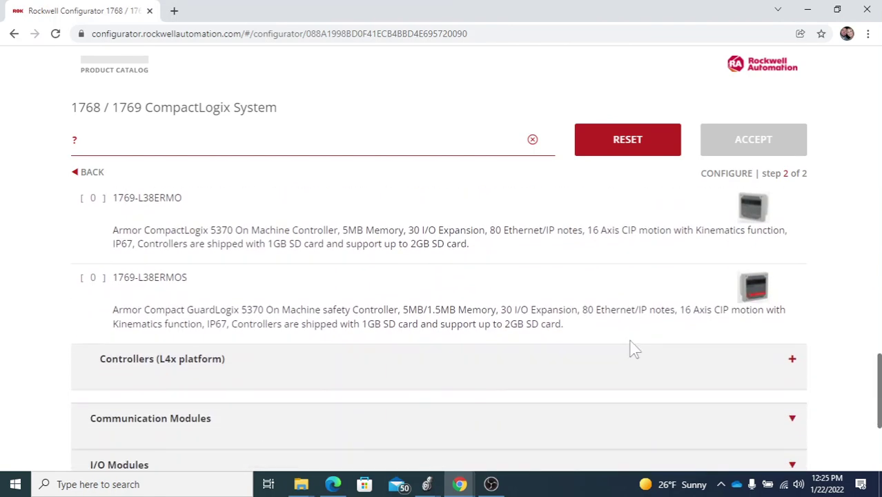
pyautogui.scroll(4, 632, 348)
pyautogui.scroll(5, 632, 349)
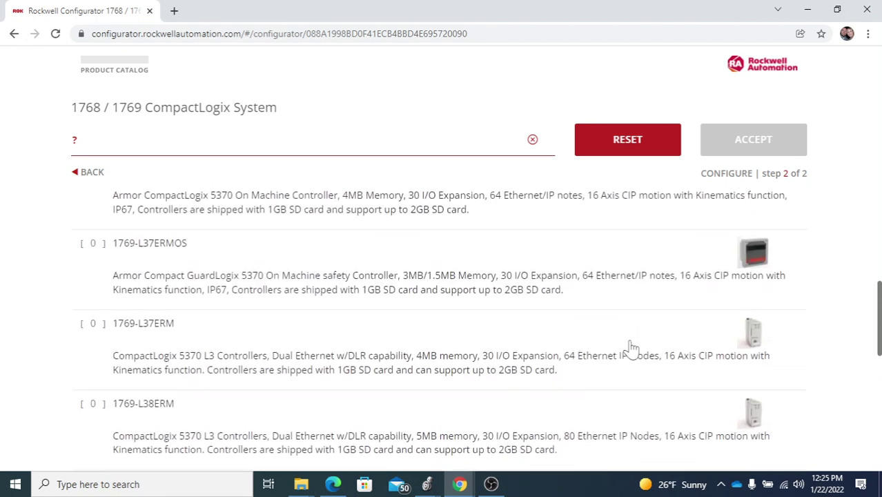
pyautogui.scroll(5, 632, 348)
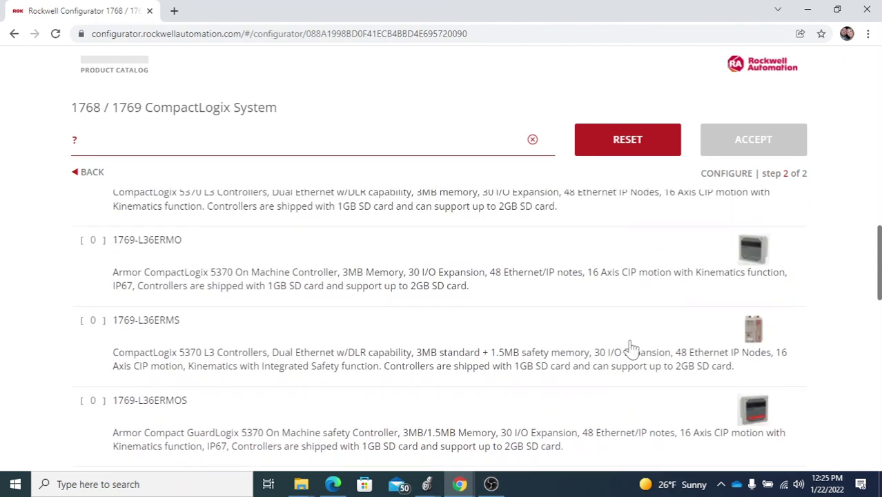
pyautogui.scroll(1, 632, 348)
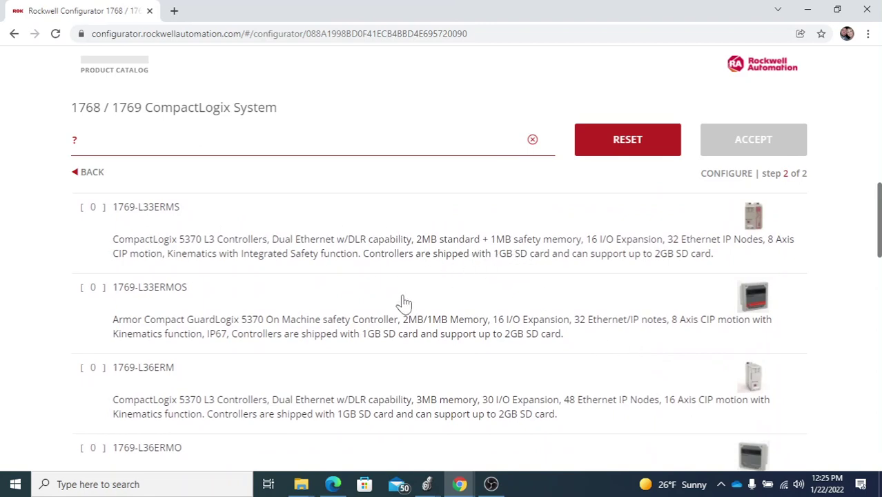
pyautogui.scroll(2, 404, 309)
pyautogui.scroll(3, 404, 325)
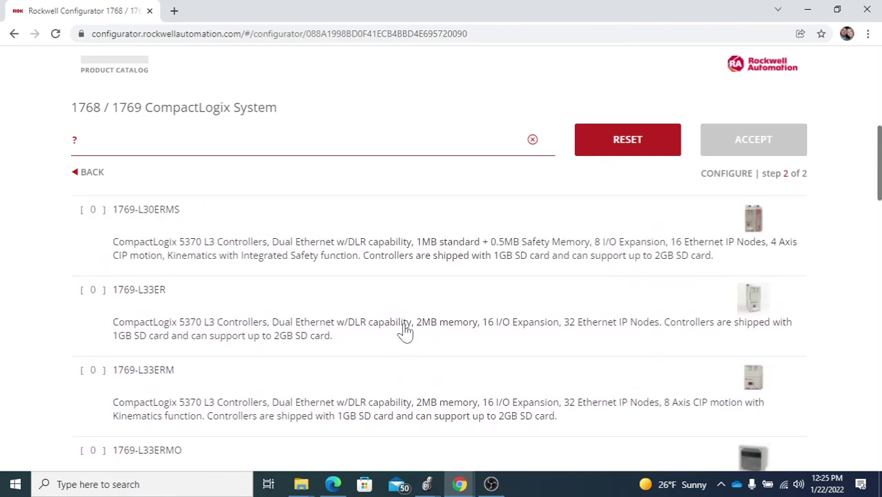
pyautogui.scroll(1, 405, 332)
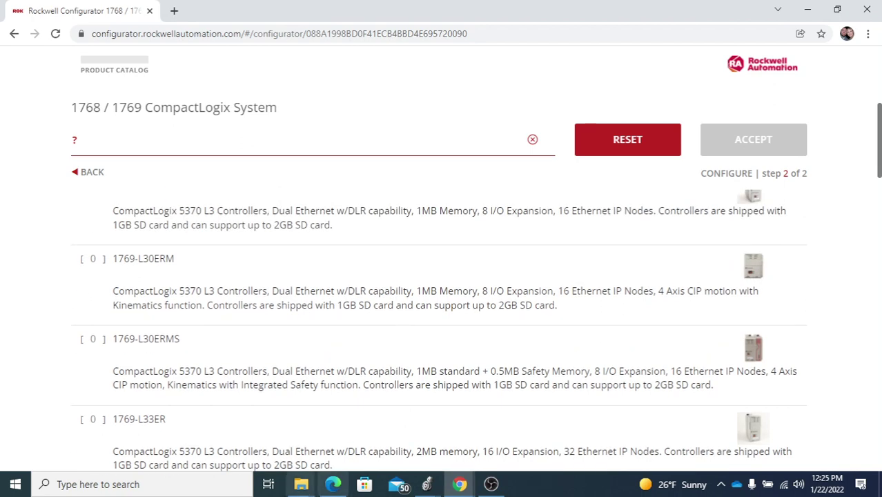
# Step: Switch to the test and highlight the 2MB memory, 16 I/O Expansion and 32 Ethernet IP Nodes requirements in Question 9
pyautogui.moveTo(460, 487)
pyautogui.click(387, 435)
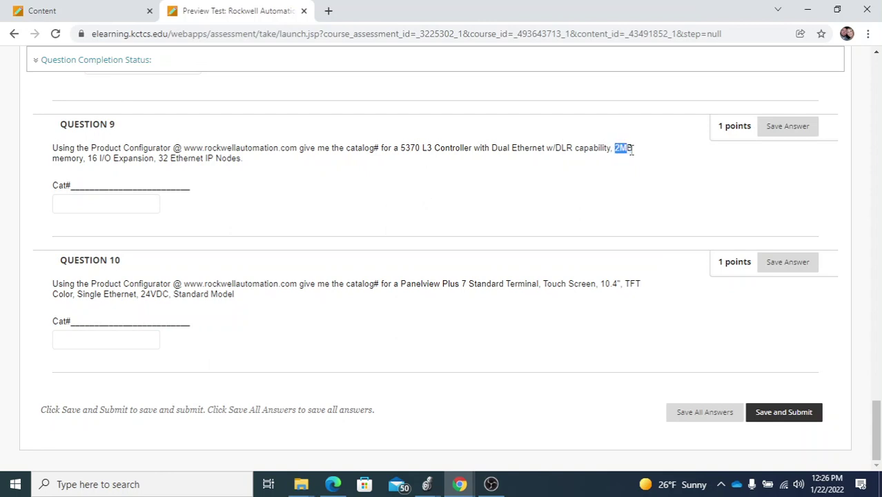
pyautogui.moveTo(87, 158); pyautogui.dragTo(135, 174)
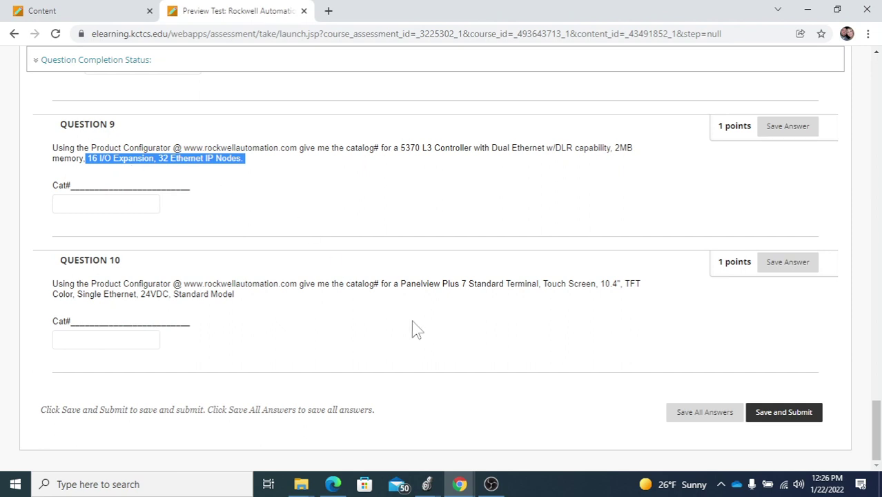
# Step: Return to the configurator and compare the L3 controllers' memory, I/O expansion and Ethernet node specifications with Question 9's requirements
pyautogui.click(460, 483)
pyautogui.click(531, 436)
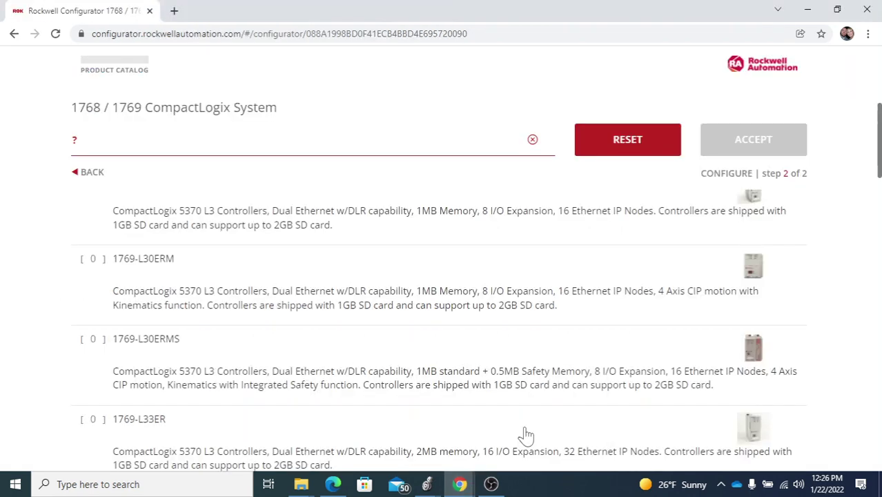
pyautogui.scroll(1, 487, 342)
pyautogui.scroll(2, 486, 342)
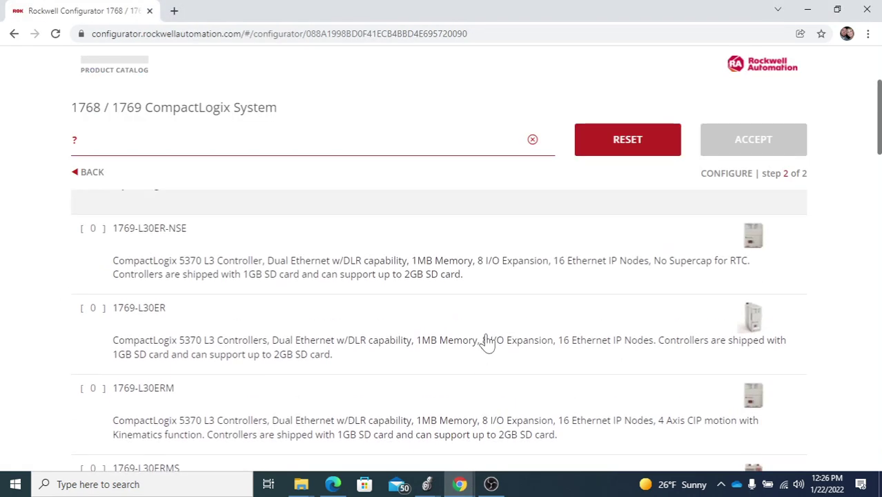
pyautogui.scroll(1, 486, 345)
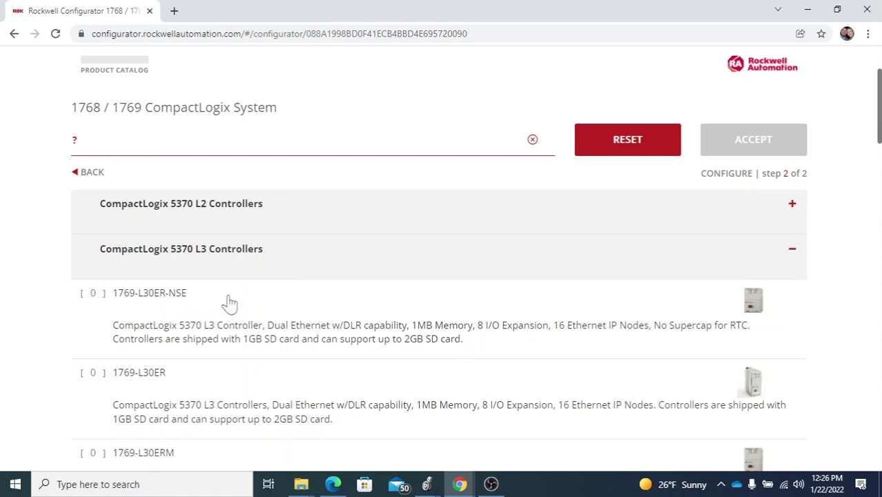
pyautogui.scroll(-1, 231, 304)
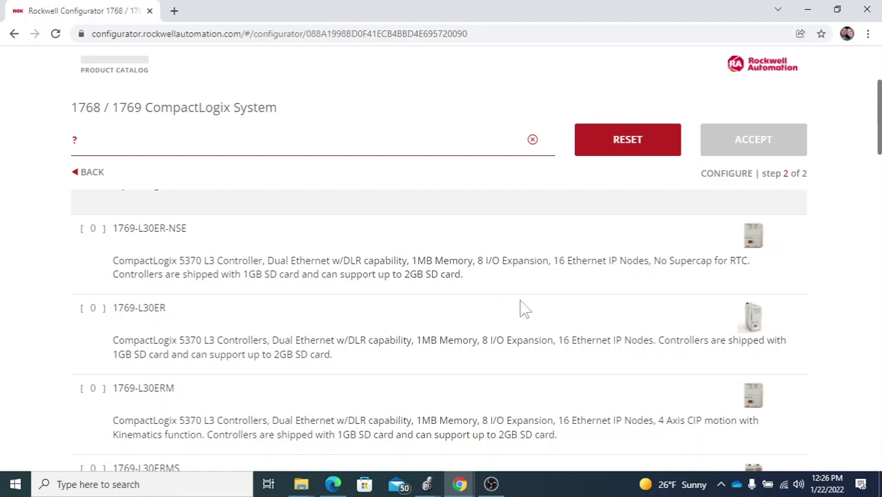
pyautogui.scroll(-2, 525, 280)
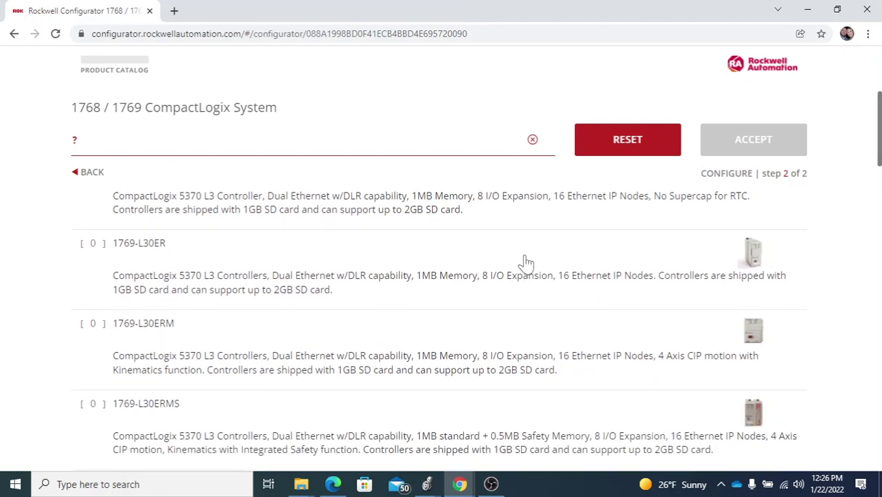
pyautogui.scroll(-1, 563, 387)
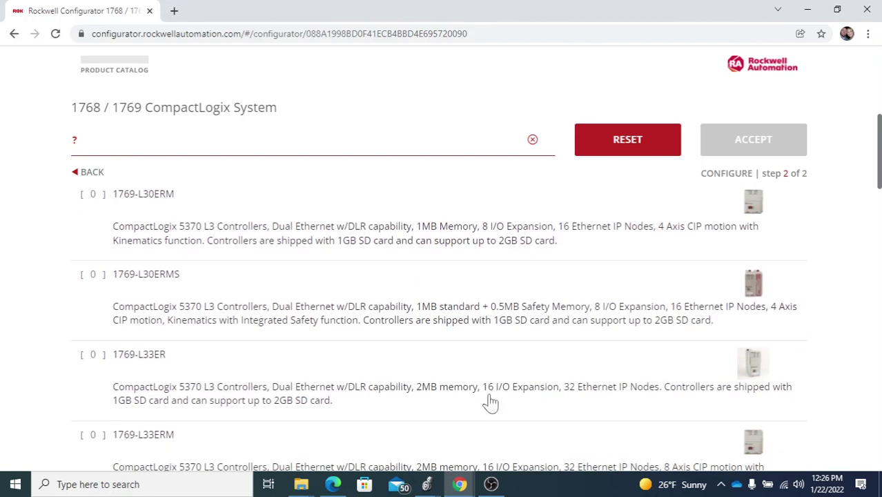
pyautogui.scroll(-1, 527, 410)
pyautogui.scroll(-1, 528, 413)
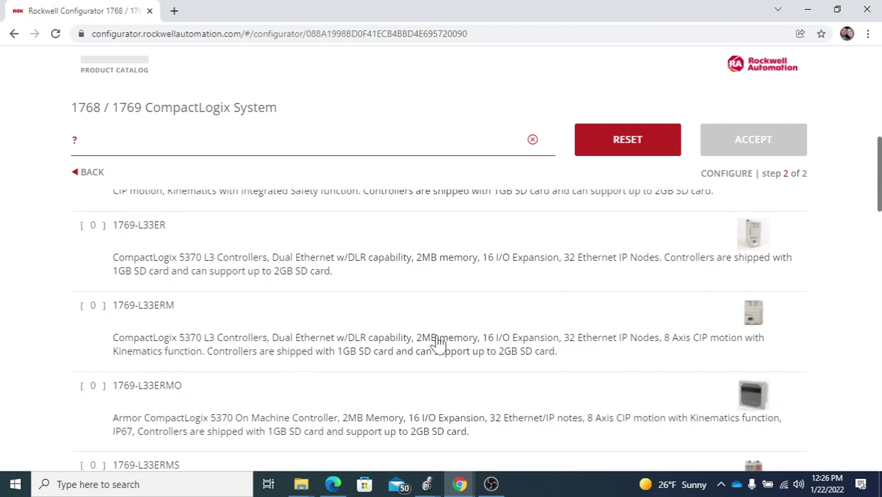
pyautogui.scroll(-1, 531, 386)
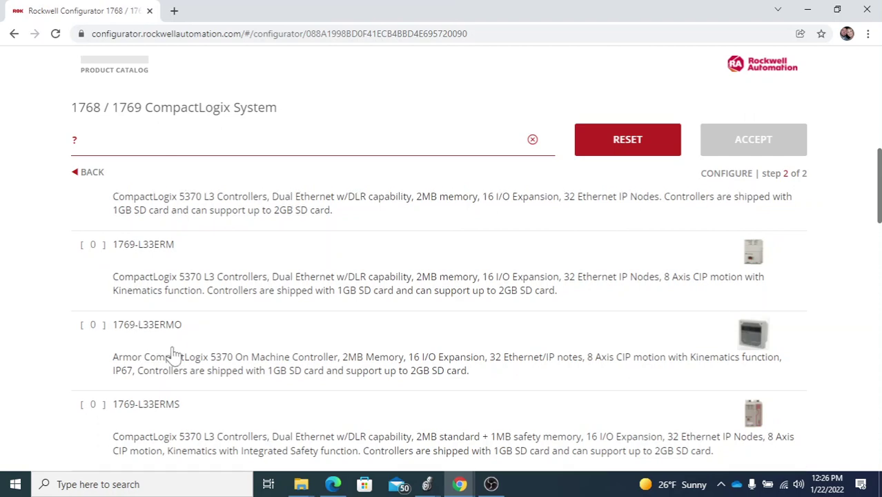
pyautogui.scroll(6, 208, 369)
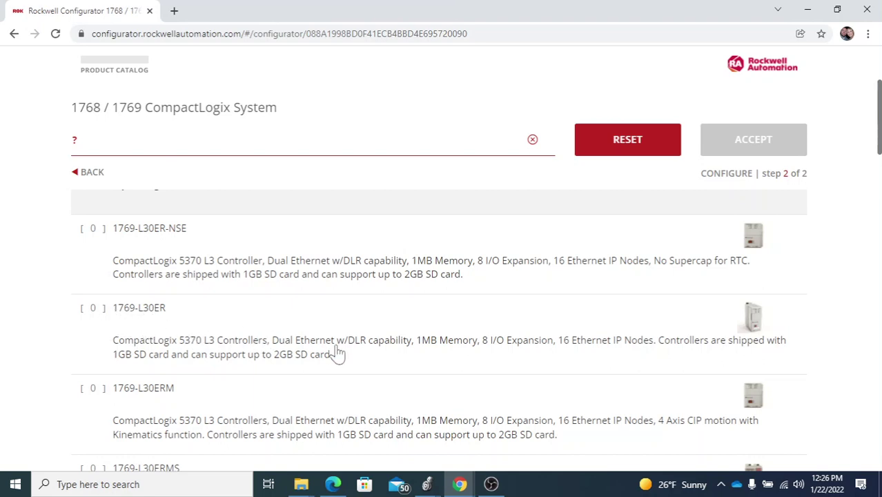
pyautogui.scroll(-2, 335, 354)
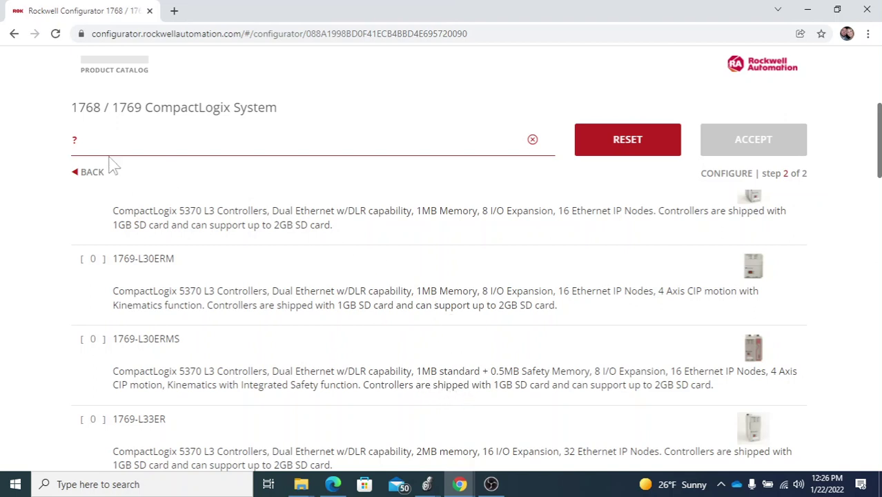
# Step: Switch to the test and activate the catalog number answer field of Question 9
pyautogui.click(461, 485)
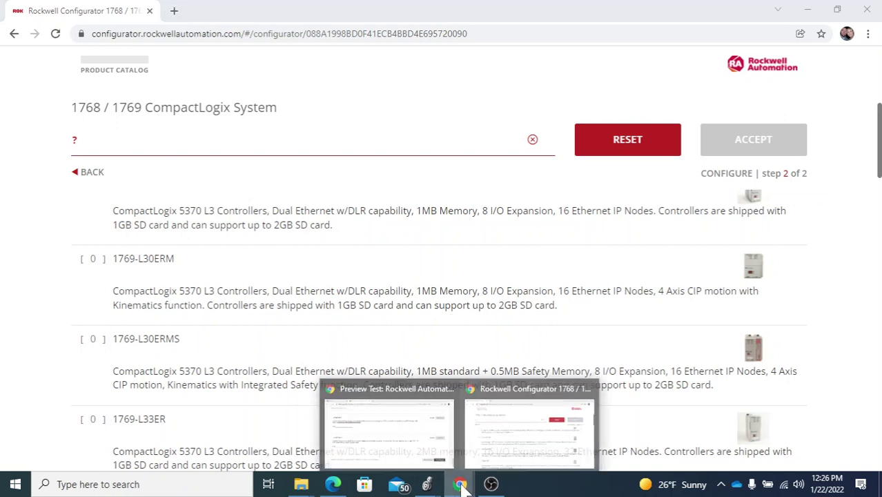
pyautogui.click(413, 437)
pyautogui.click(91, 205)
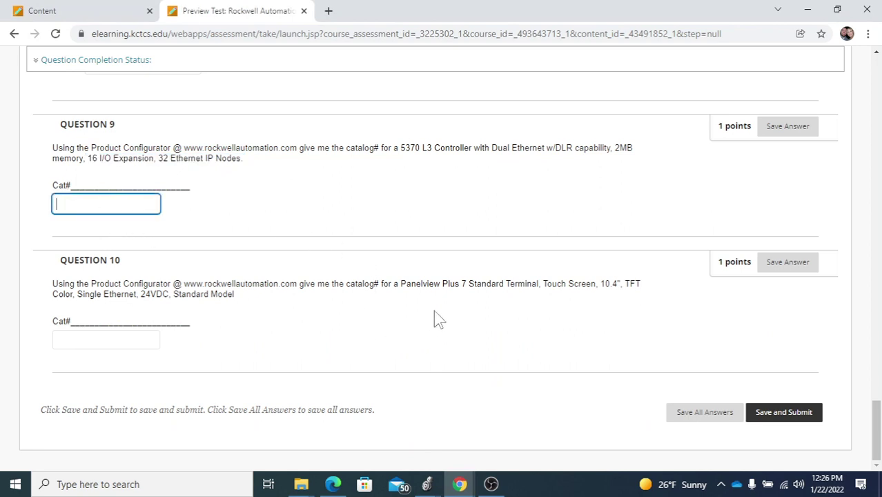
# Step: Go back through the test to read the module requirements in Questions 4 and 5, and return to the Rockwell configurator
pyautogui.scroll(4, 473, 329)
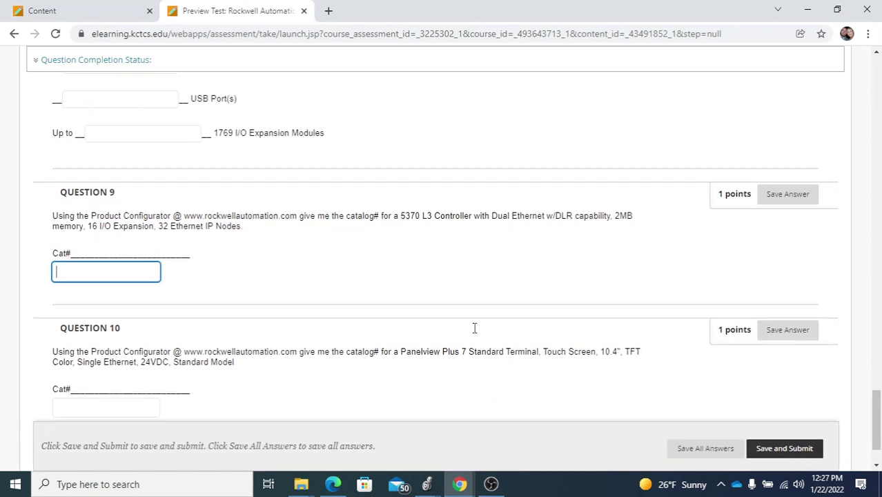
pyautogui.scroll(12, 473, 328)
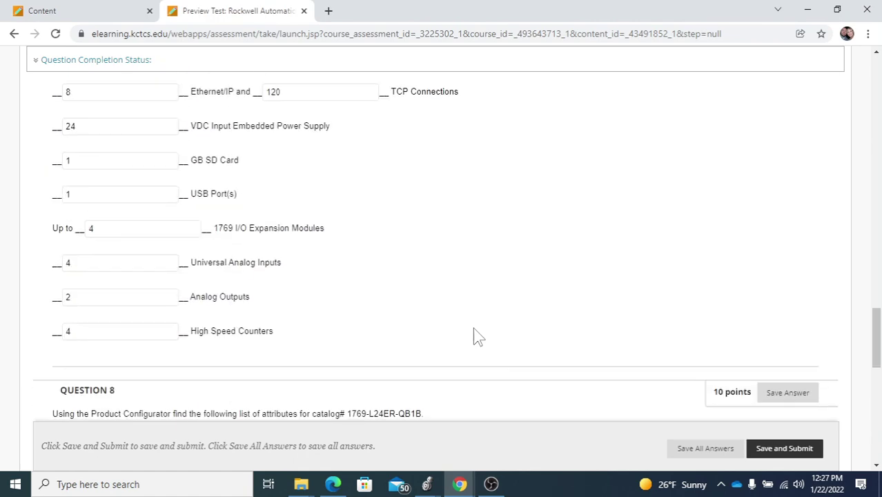
pyautogui.scroll(6, 473, 327)
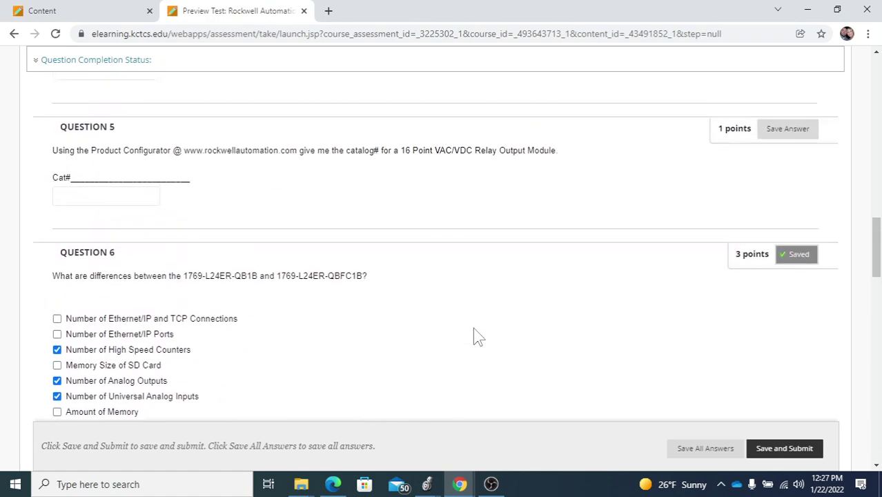
pyautogui.scroll(1, 473, 327)
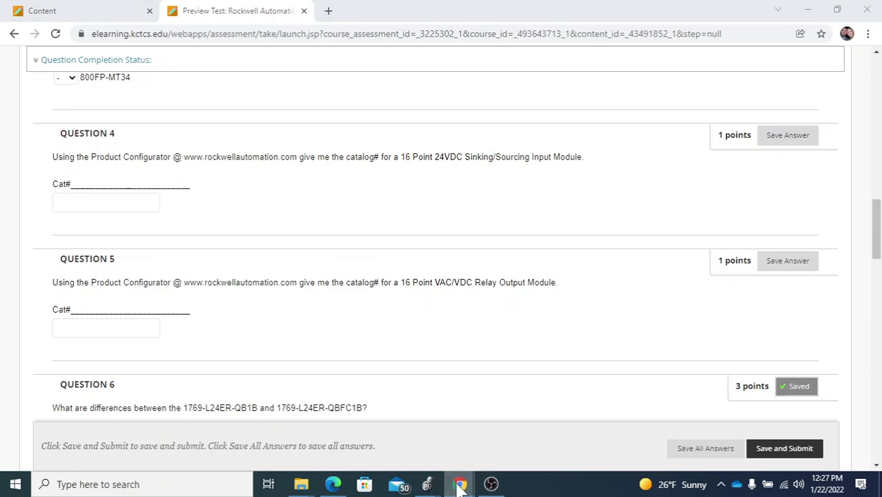
pyautogui.moveTo(459, 481)
pyautogui.click(494, 436)
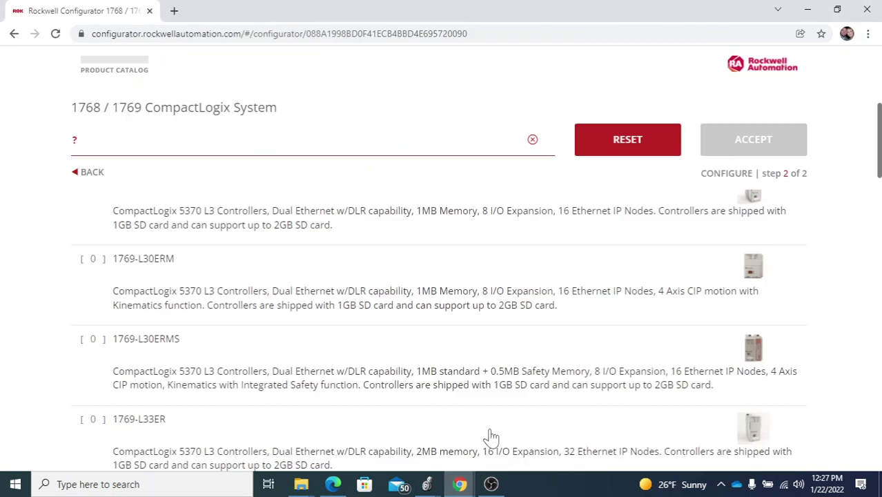
# Step: Go back to the product catalog, reopen the 1768 / 1769 CompactLogix System and expand its I/O Modules category
pyautogui.click(100, 172)
pyautogui.scroll(-5, 442, 276)
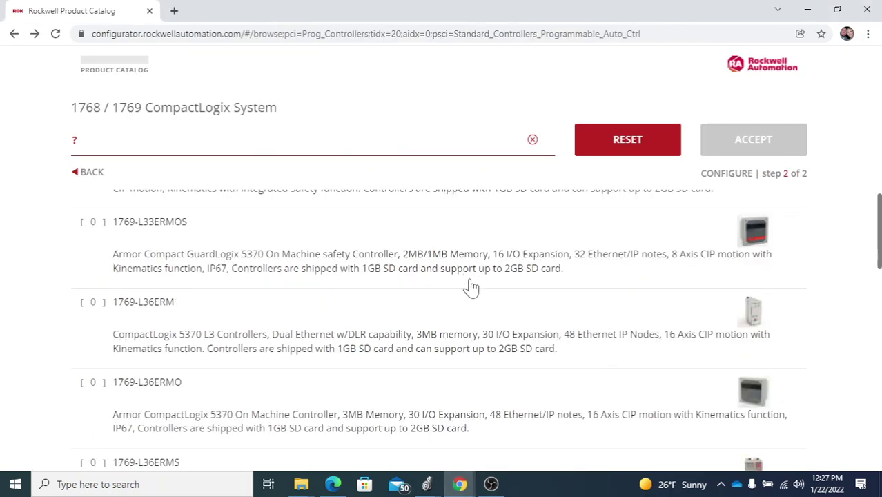
pyautogui.click(82, 172)
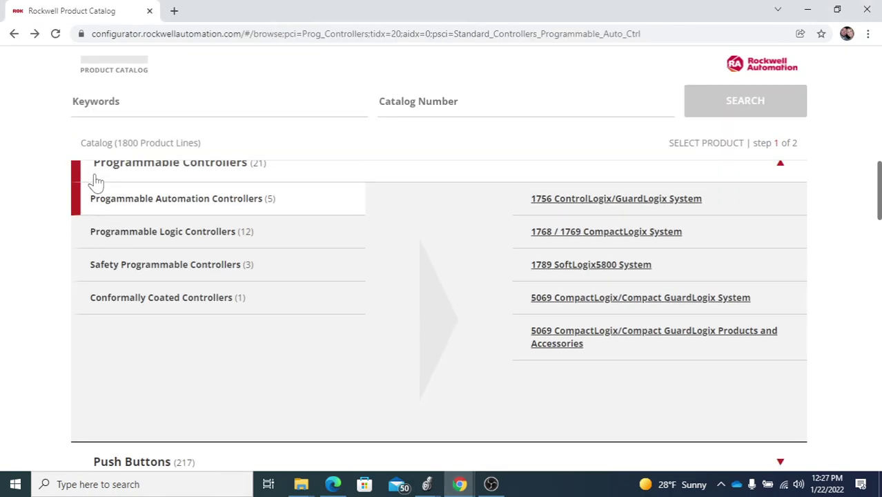
pyautogui.click(583, 235)
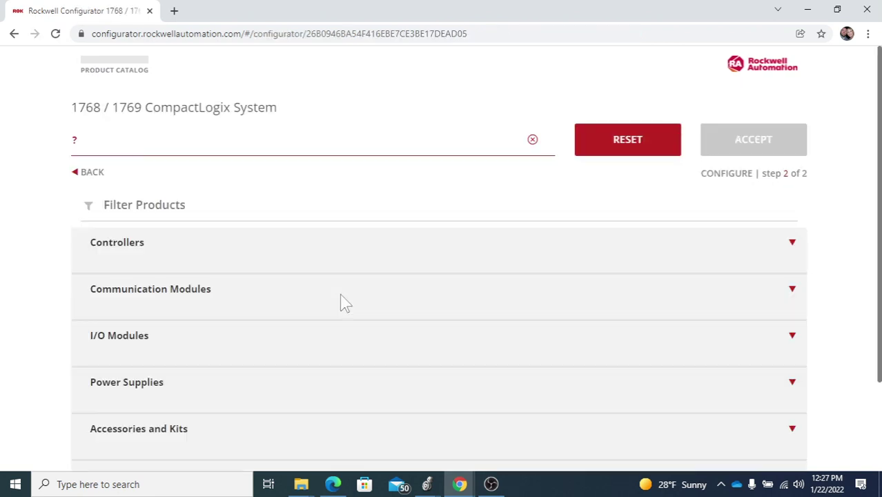
pyautogui.click(131, 243)
pyautogui.click(792, 339)
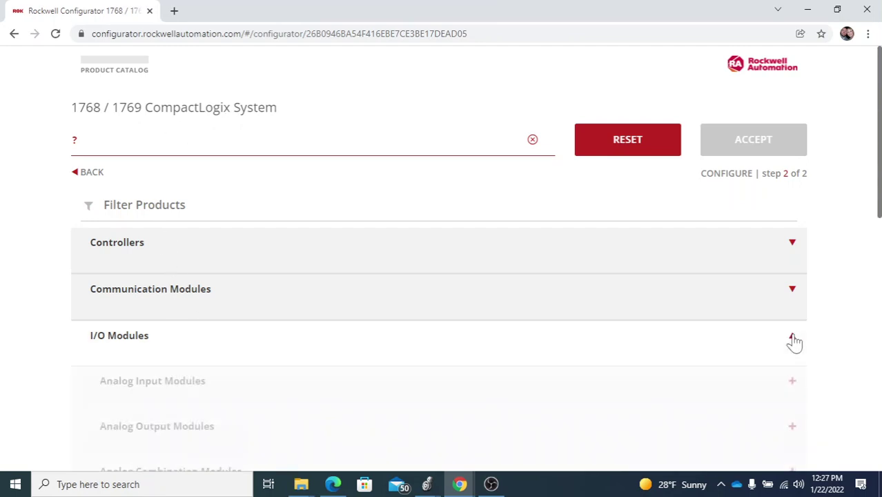
pyautogui.scroll(-2, 476, 388)
pyautogui.scroll(-1, 477, 388)
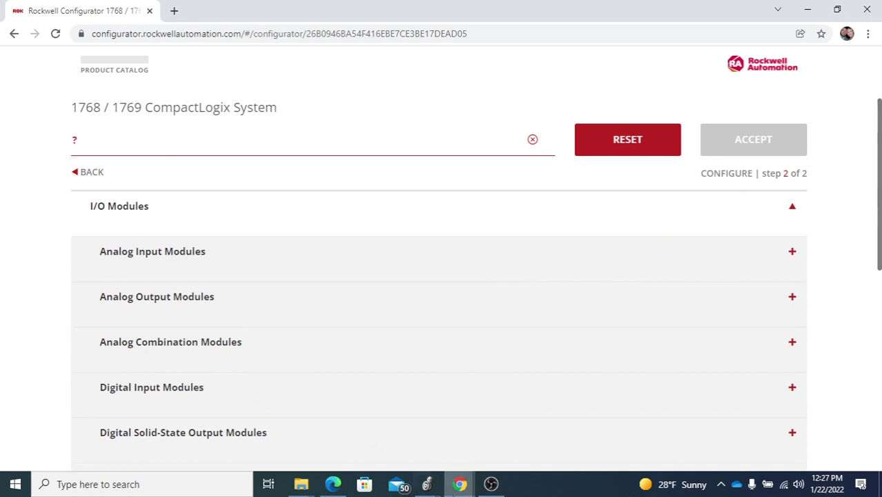
# Step: Switch to the test and go back up to read the module requirements in Questions 4 and 5
pyautogui.moveTo(459, 483)
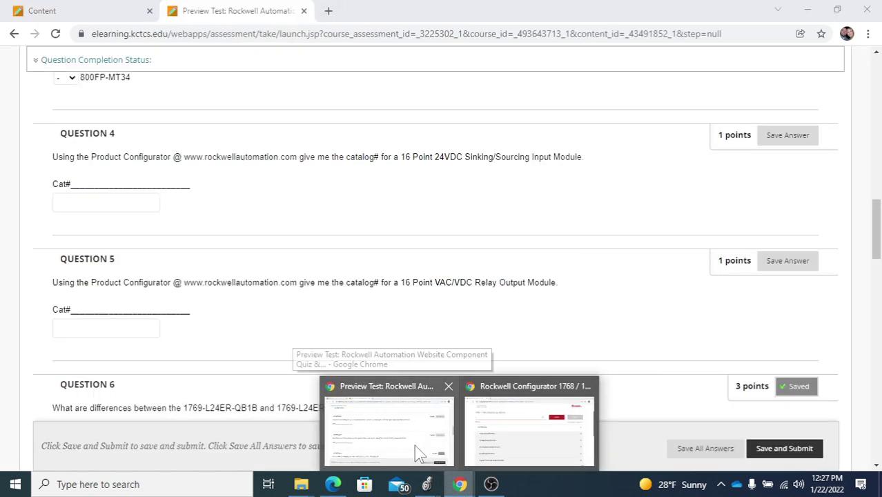
pyautogui.click(416, 447)
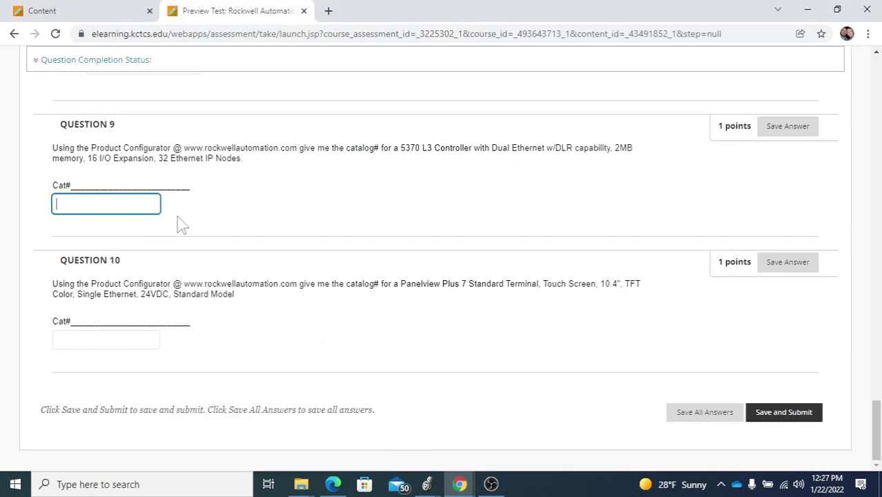
pyautogui.scroll(3, 243, 257)
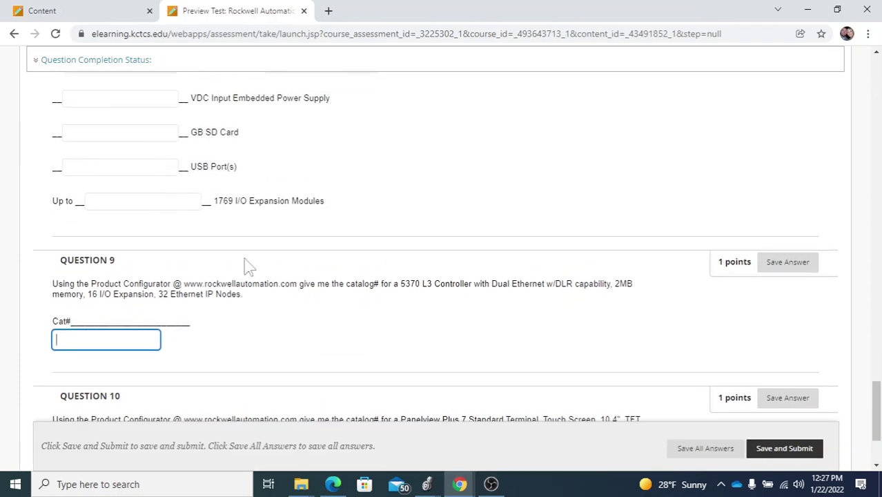
pyautogui.scroll(10, 278, 292)
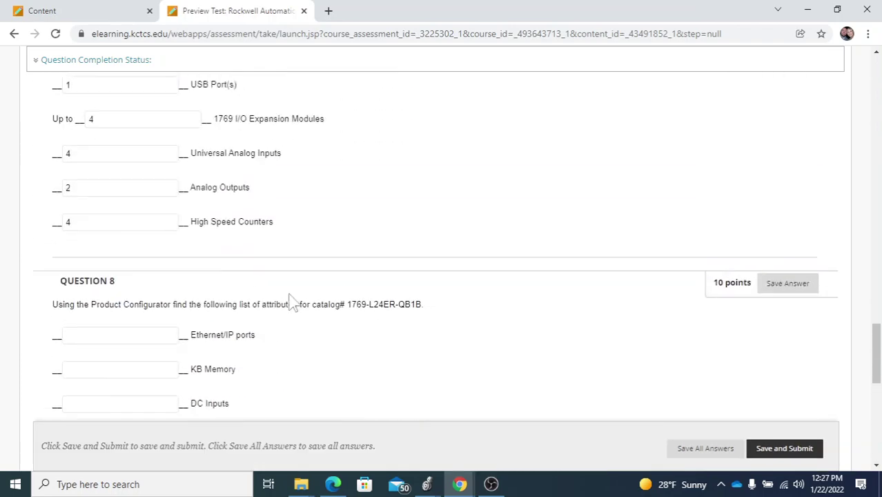
pyautogui.scroll(8, 293, 298)
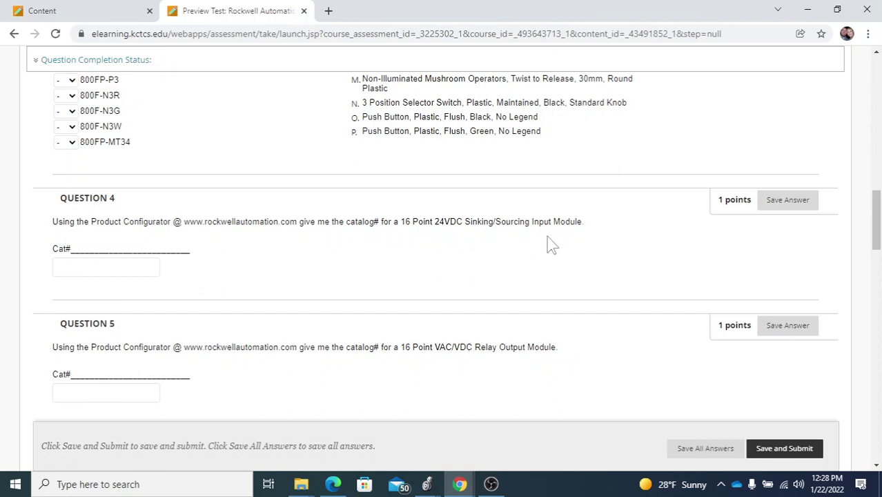
# Step: Return to the Rockwell configurator and look through the I/O module categories
pyautogui.moveTo(457, 483)
pyautogui.click(491, 408)
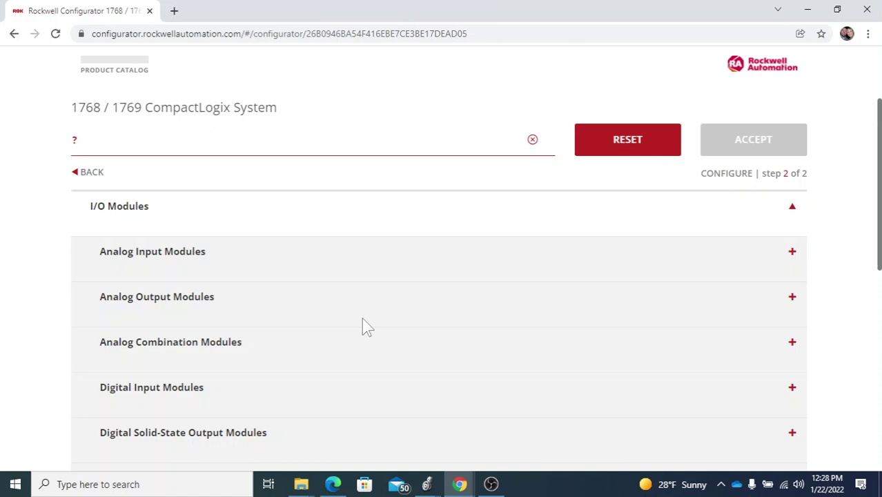
pyautogui.scroll(-1, 362, 317)
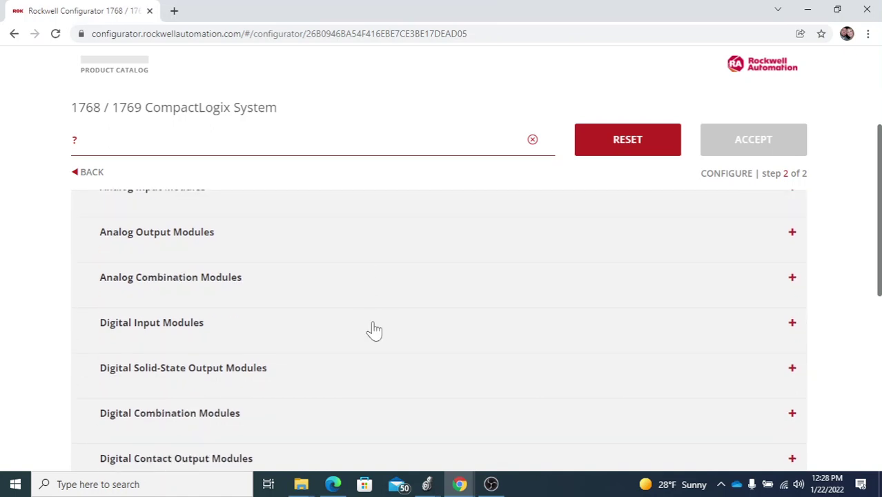
pyautogui.scroll(1, 374, 330)
pyautogui.scroll(-1, 372, 329)
# Step: Switch to the test and reread Question 4's 24VDC input module and Question 5's VAC/VDC relay output module requirements
pyautogui.moveTo(459, 483)
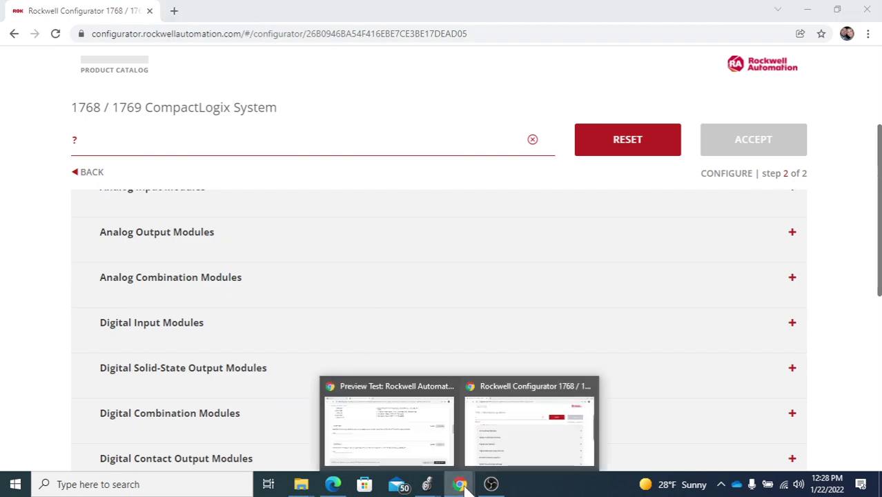
pyautogui.click(402, 437)
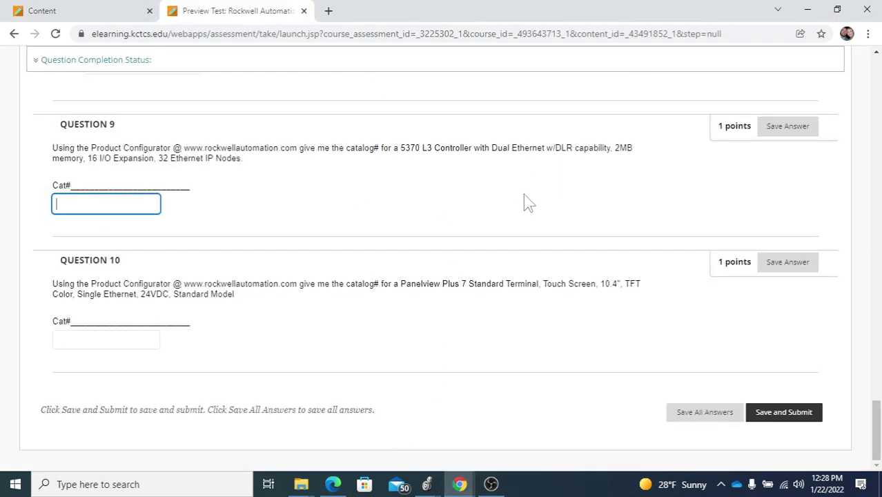
pyautogui.scroll(15, 504, 235)
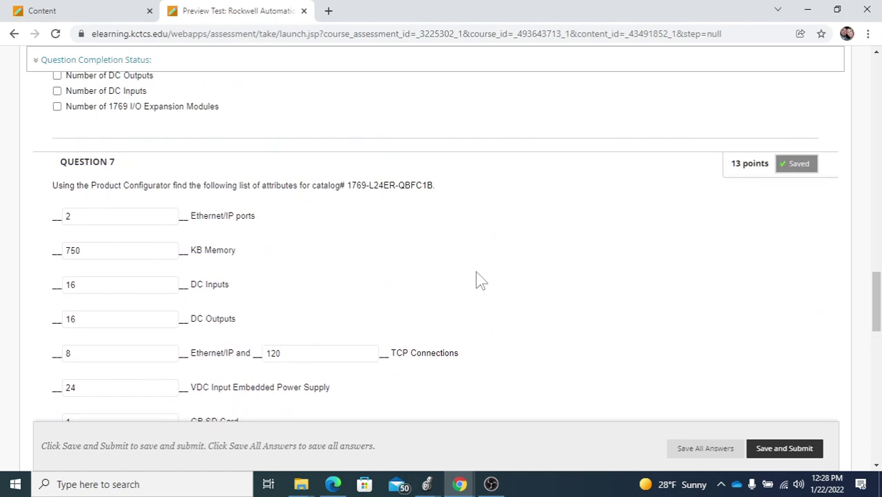
pyautogui.scroll(7, 481, 279)
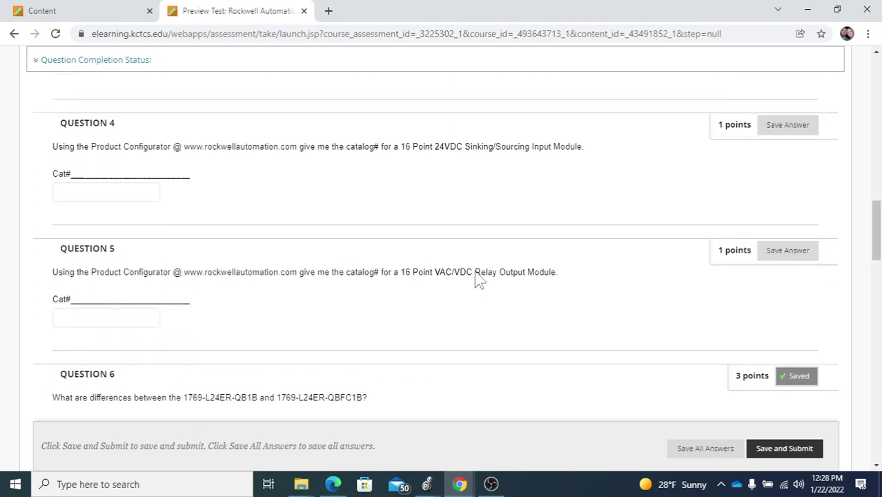
pyautogui.scroll(1, 479, 279)
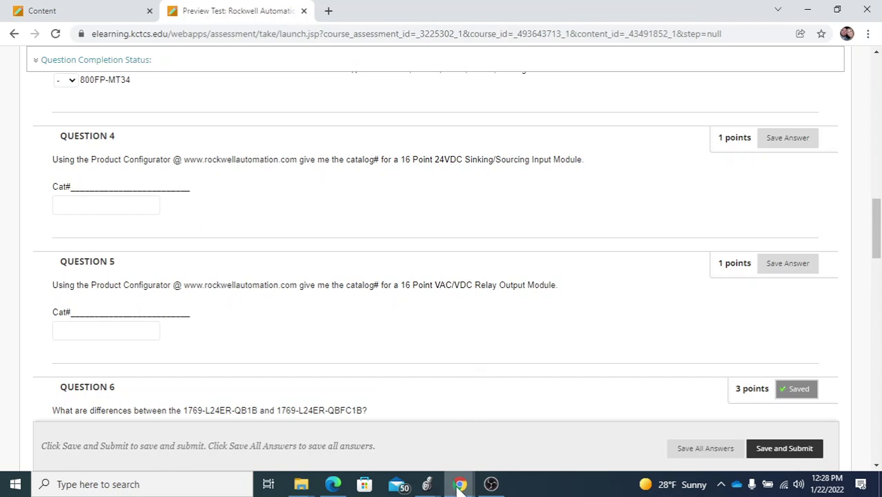
# Step: Return to the configurator and expand the Digital Input Modules category within the I/O Modules
pyautogui.moveTo(458, 488)
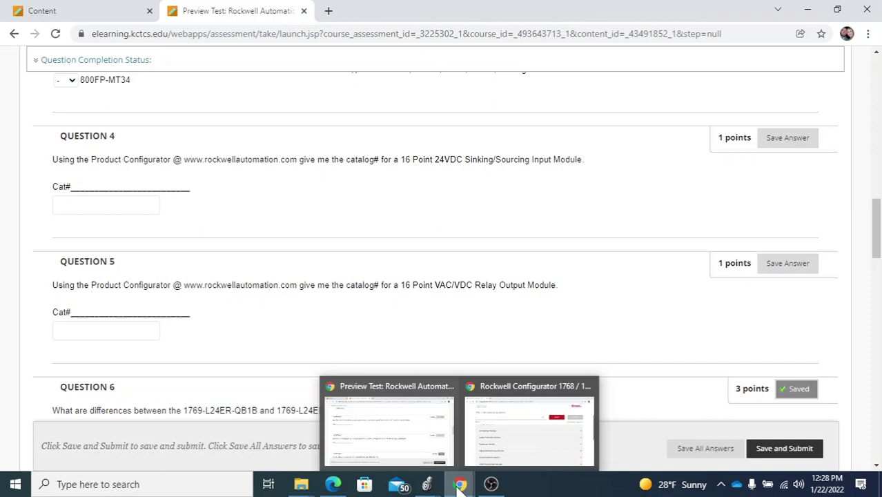
pyautogui.click(499, 442)
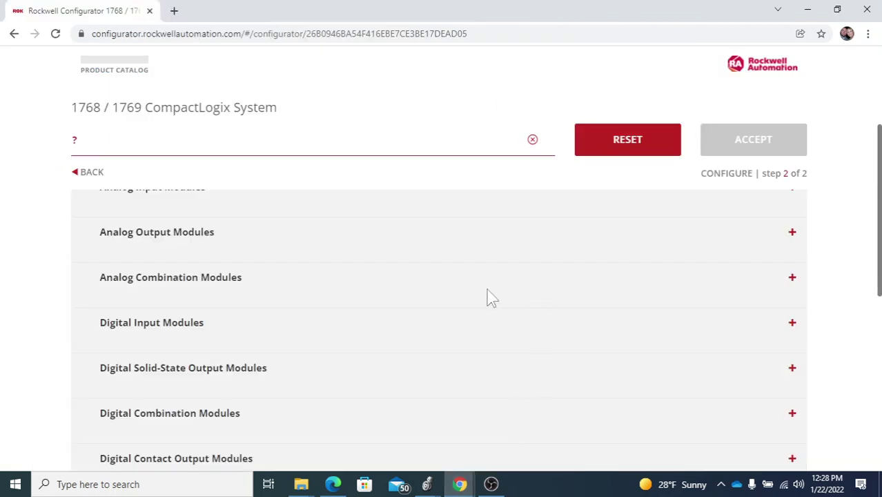
pyautogui.scroll(-2, 487, 297)
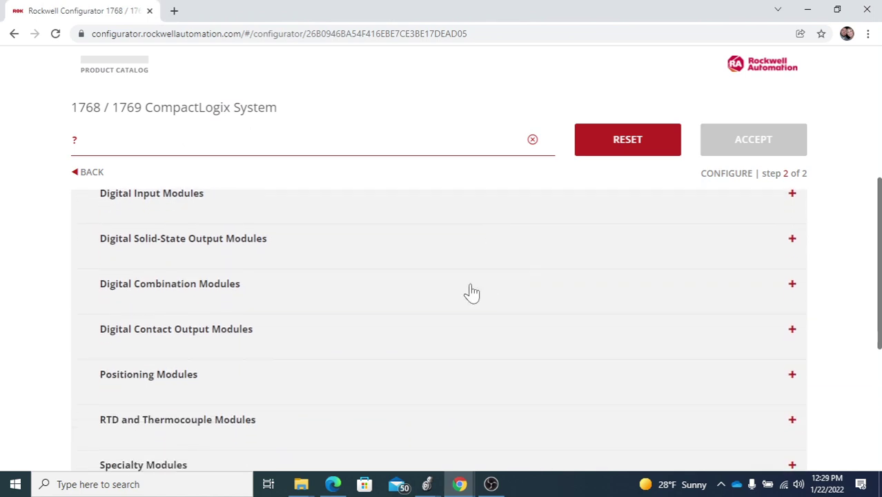
pyautogui.scroll(1, 469, 291)
pyautogui.scroll(2, 189, 252)
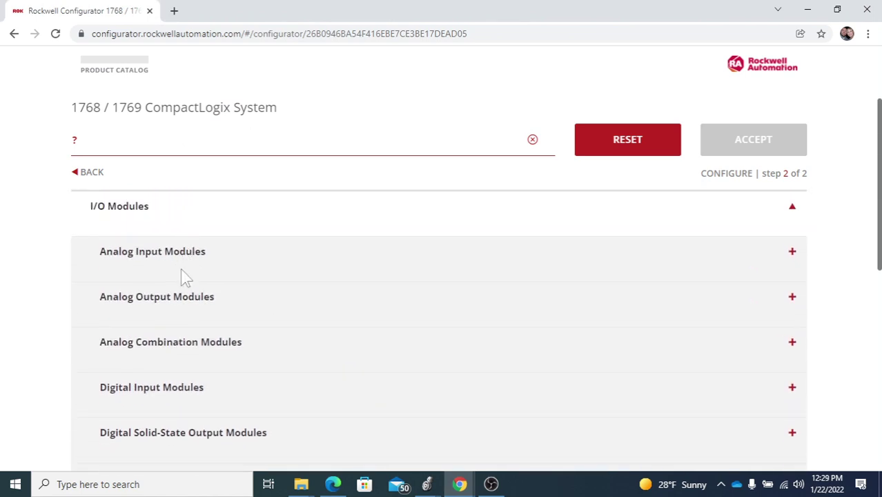
pyautogui.scroll(-1, 138, 286)
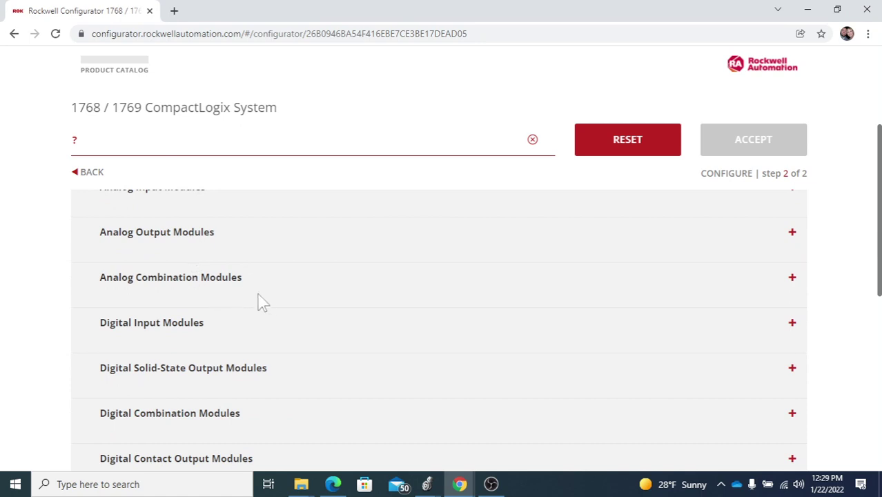
pyautogui.scroll(-1, 269, 302)
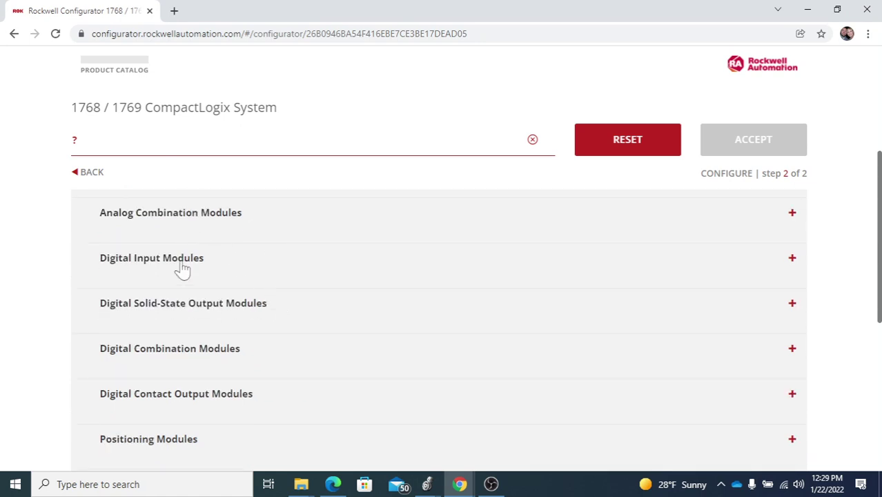
pyautogui.click(791, 262)
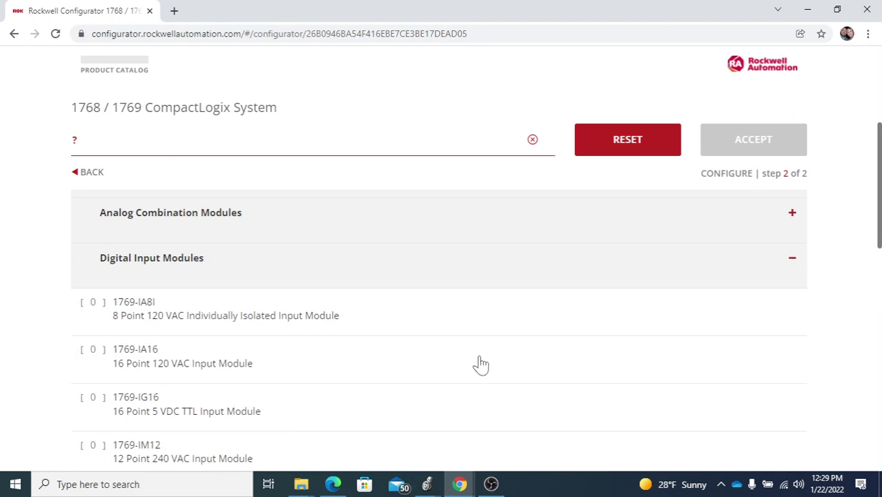
pyautogui.scroll(-1, 481, 364)
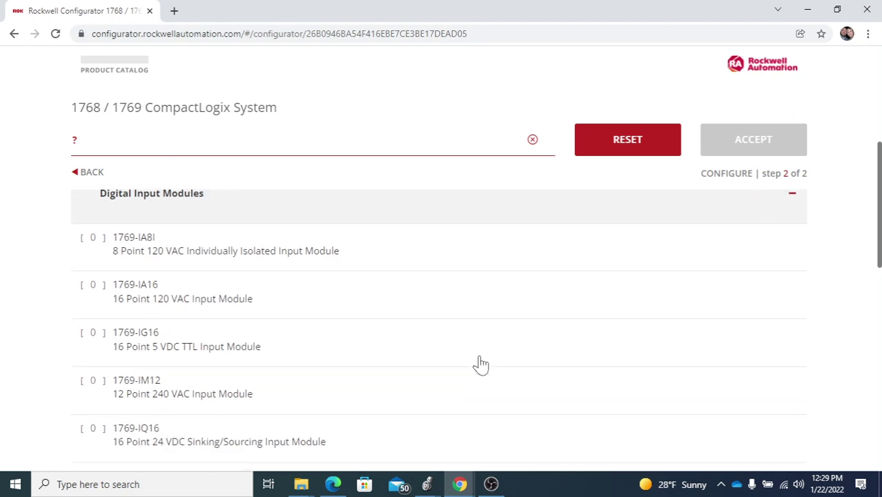
# Step: Switch to the test and check Question 4's requirement for a 16 Point 24VDC Sinking/Sourcing Input Module
pyautogui.click(455, 486)
pyautogui.click(370, 435)
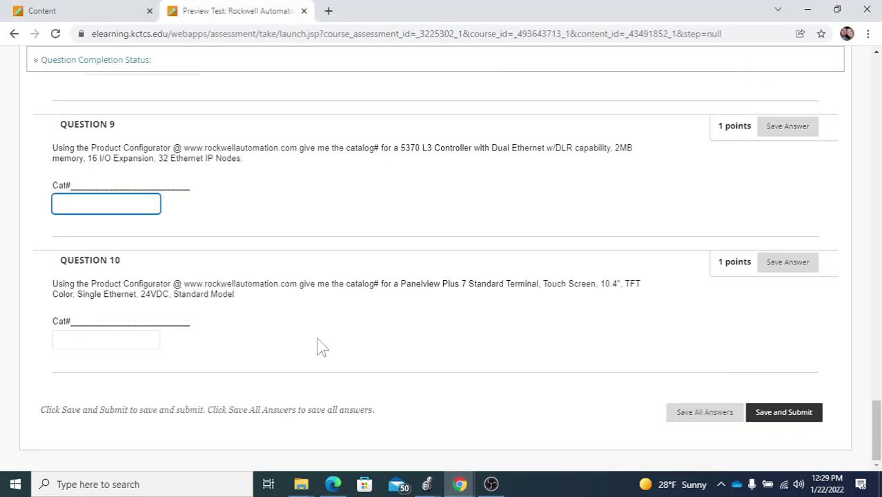
pyautogui.scroll(3, 324, 277)
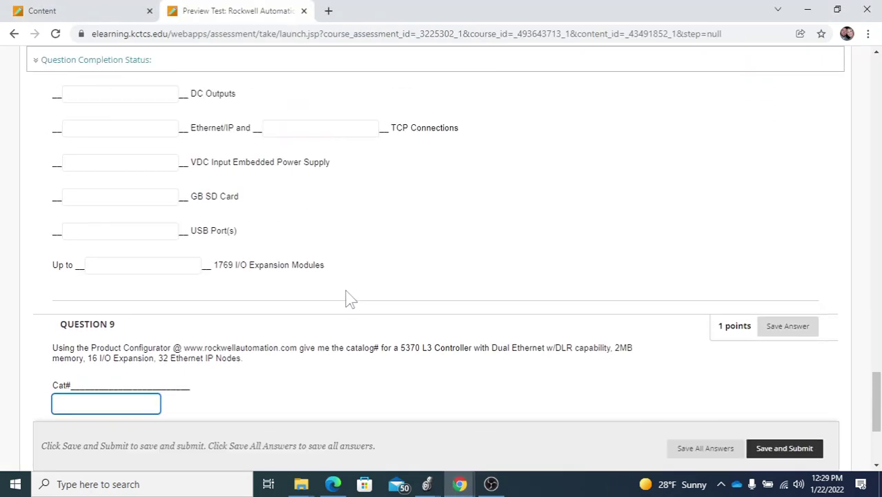
pyautogui.scroll(15, 351, 298)
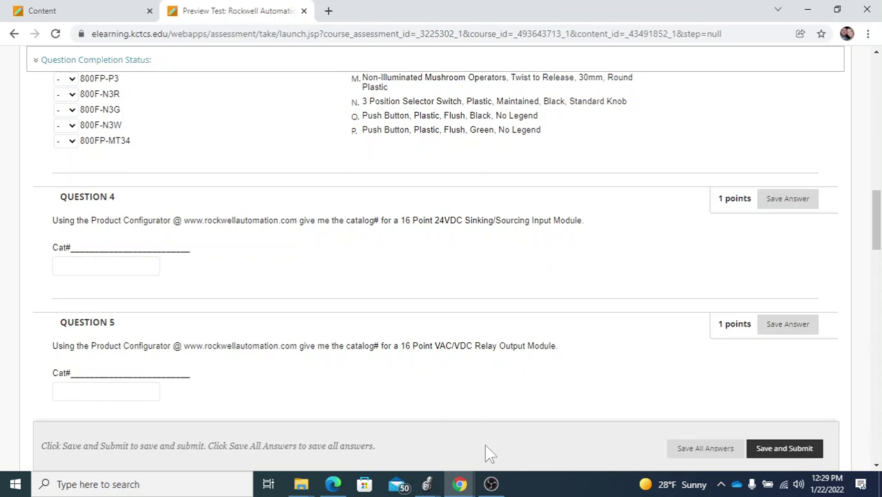
# Step: Return to the configurator and compare the digital input modules' points, voltage and type with Question 4's requirement
pyautogui.click(460, 484)
pyautogui.click(515, 431)
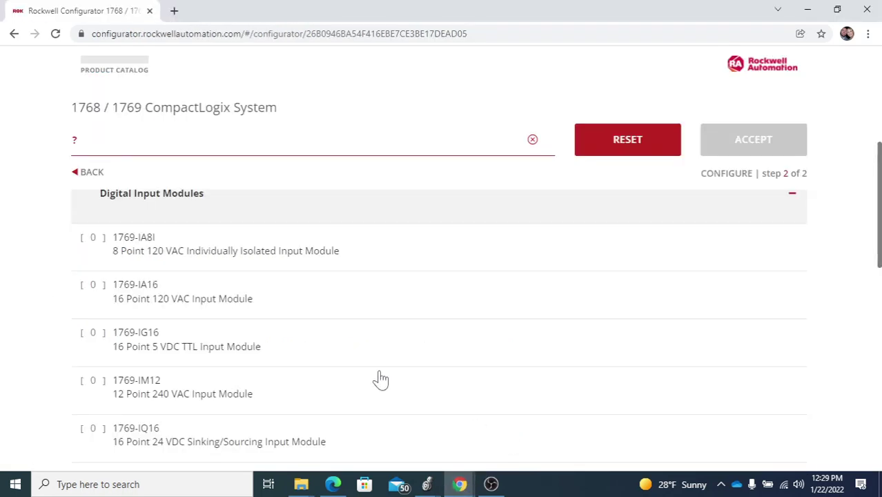
pyautogui.scroll(-2, 380, 348)
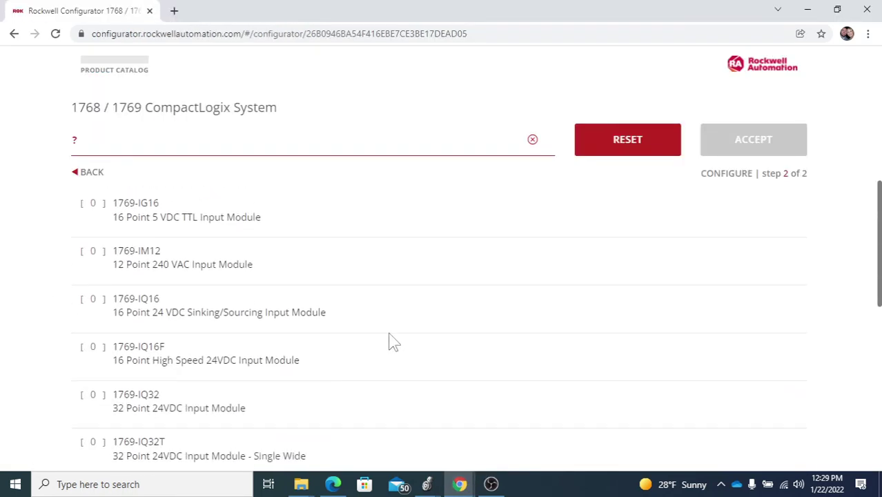
pyautogui.scroll(-1, 392, 339)
pyautogui.scroll(-1, 394, 335)
pyautogui.scroll(1, 395, 334)
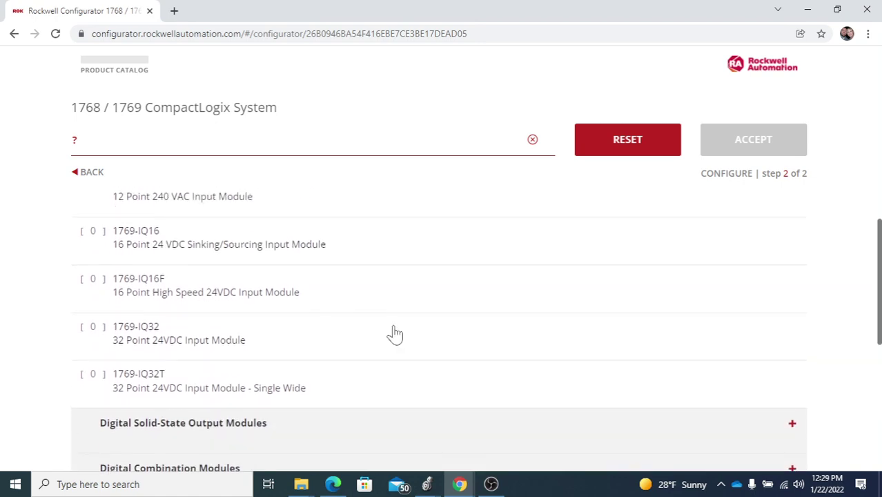
pyautogui.scroll(2, 394, 336)
pyautogui.scroll(-2, 423, 351)
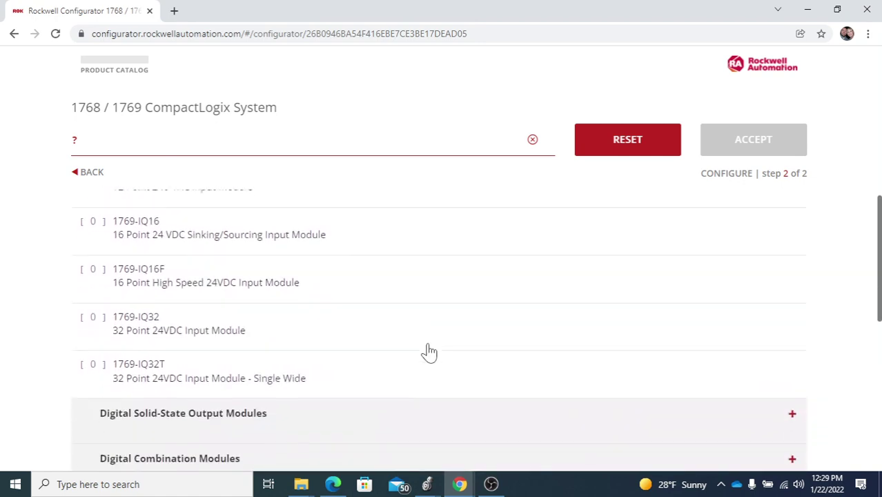
pyautogui.scroll(-2, 428, 352)
pyautogui.scroll(1, 102, 271)
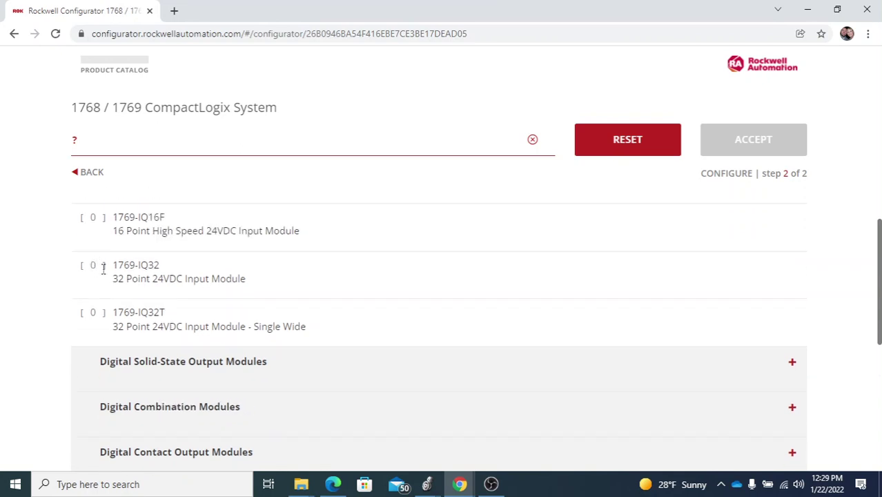
pyautogui.scroll(3, 87, 287)
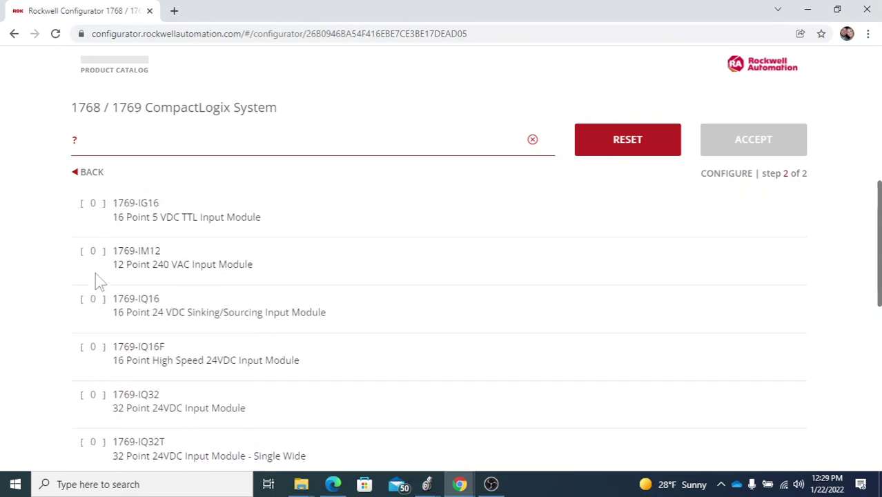
pyautogui.scroll(1, 96, 267)
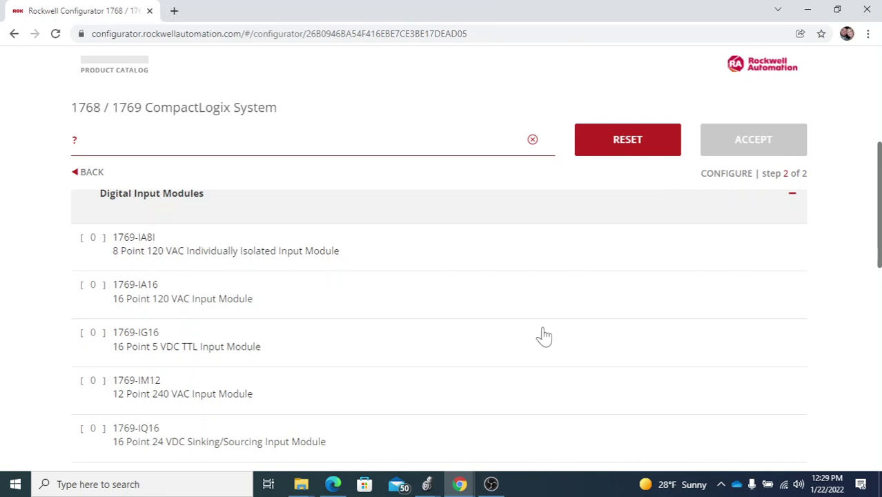
# Step: Check the remaining digital input modules, and switch to the test to select Question 10's catalog number answer field
pyautogui.scroll(-1, 545, 336)
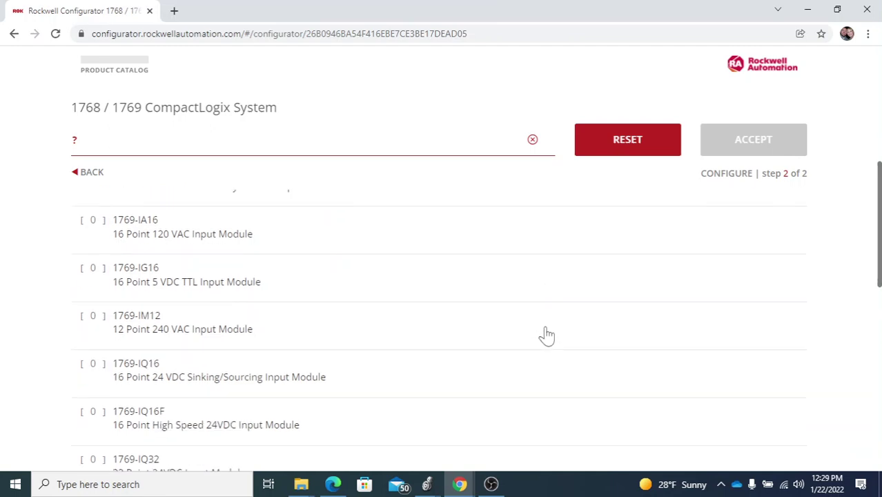
pyautogui.scroll(-1, 546, 335)
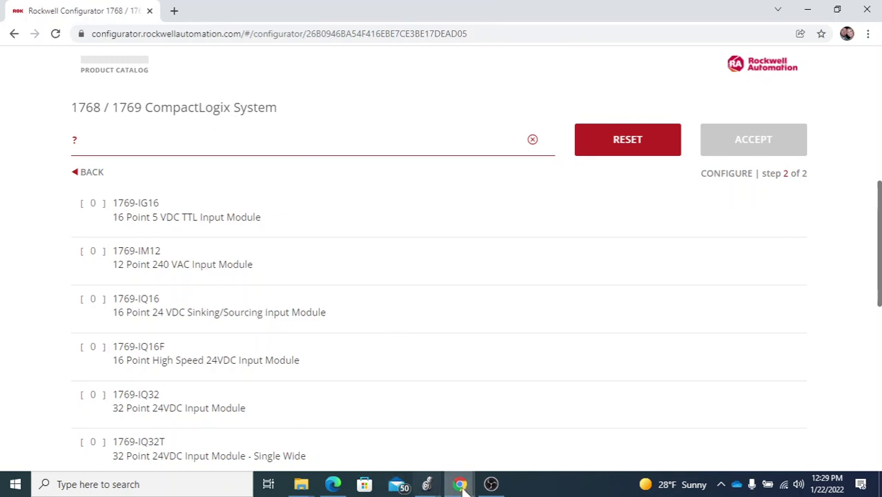
pyautogui.moveTo(456, 485)
pyautogui.click(381, 442)
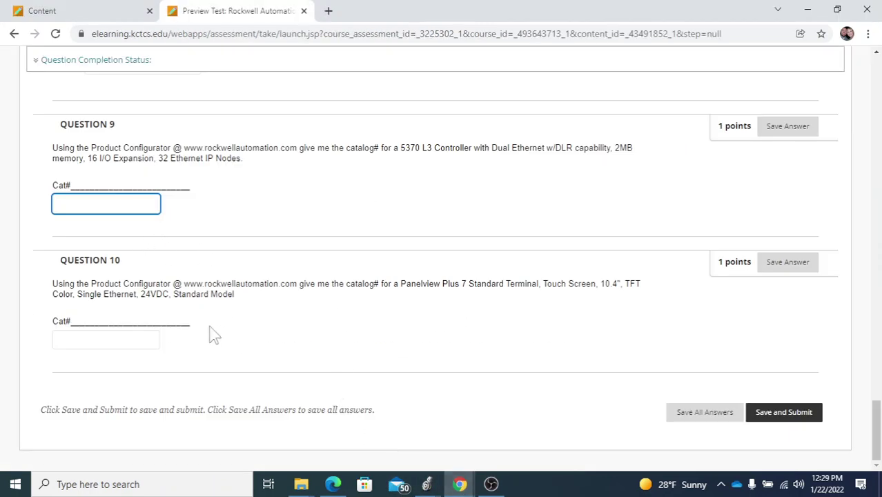
pyautogui.click(139, 341)
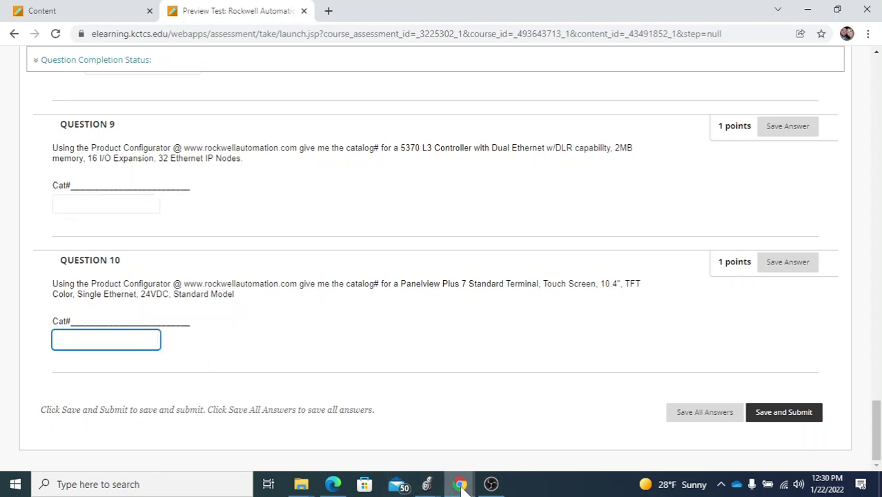
# Step: Return to the configurator, leave the current configuration and reopen the 1768 / 1769 CompactLogix System from the product catalog
pyautogui.moveTo(459, 484)
pyautogui.click(507, 450)
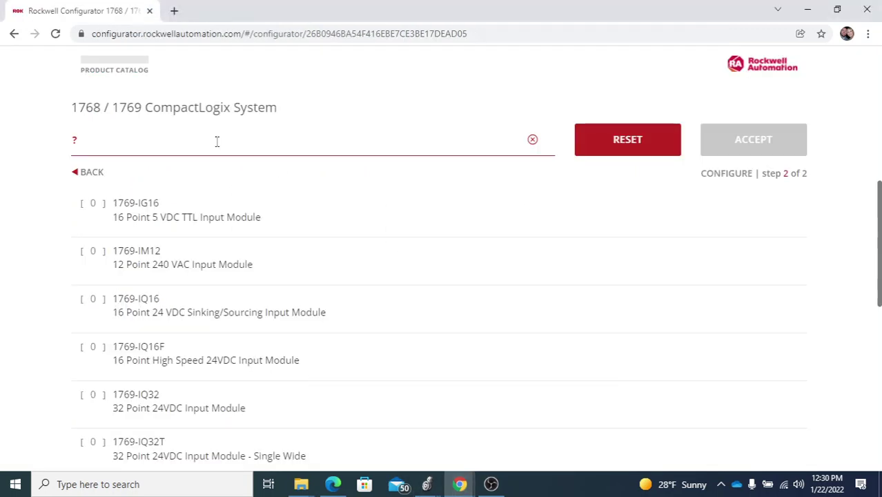
pyautogui.click(90, 173)
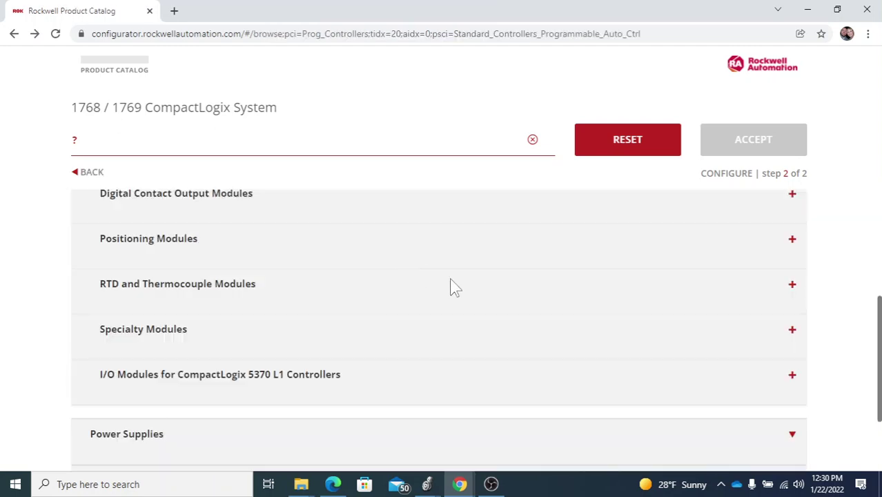
pyautogui.scroll(3, 475, 325)
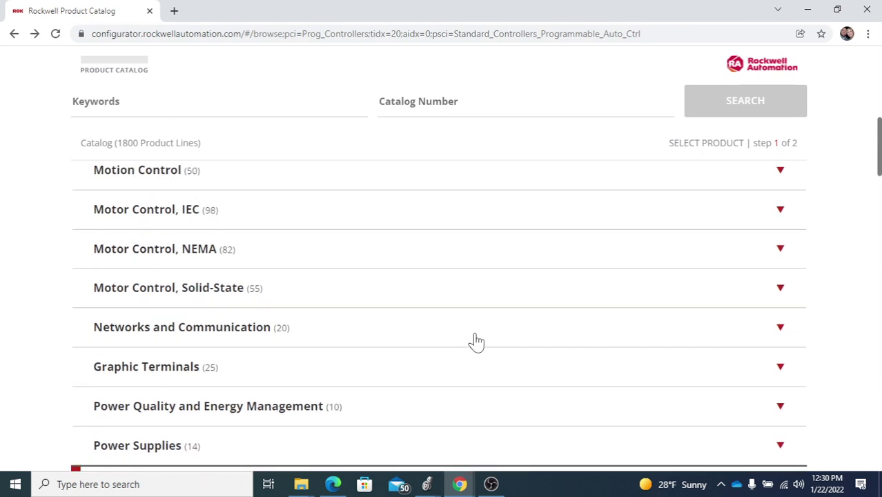
pyautogui.click(592, 366)
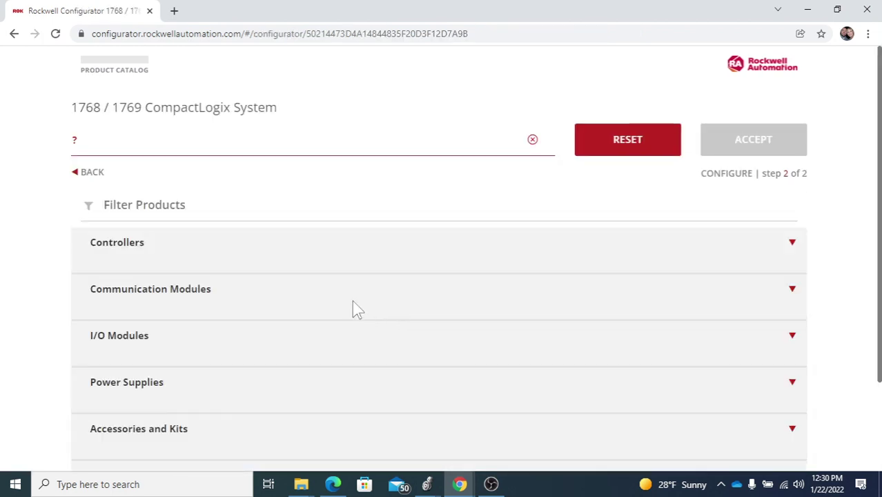
# Step: Expand the Digital Contact Output Modules category within the I/O Modules
pyautogui.click(150, 343)
pyautogui.scroll(-4, 292, 354)
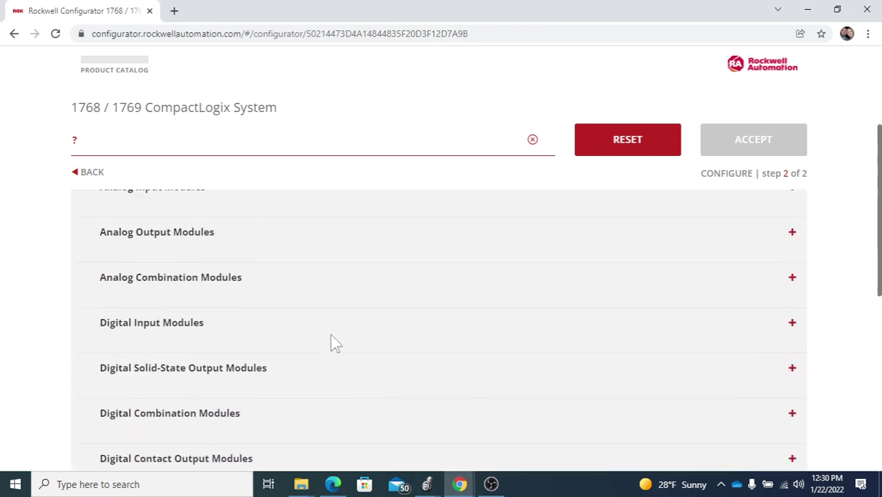
pyautogui.scroll(-1, 332, 341)
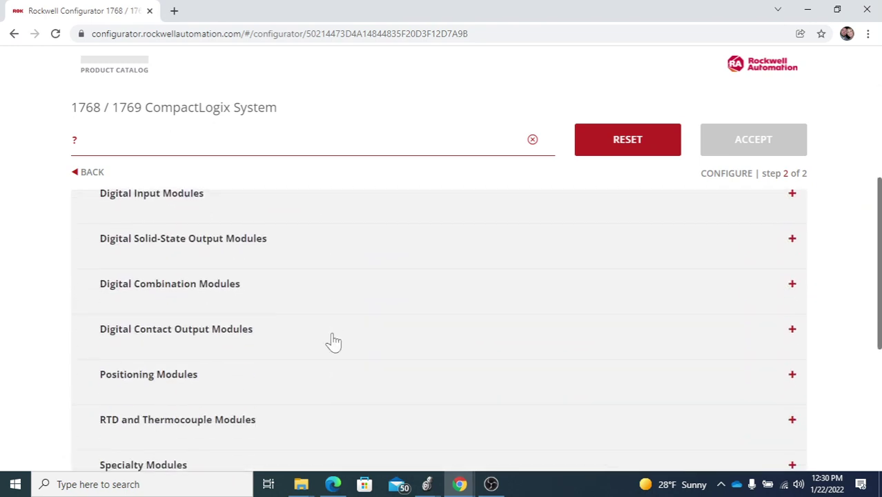
pyautogui.scroll(-1, 332, 341)
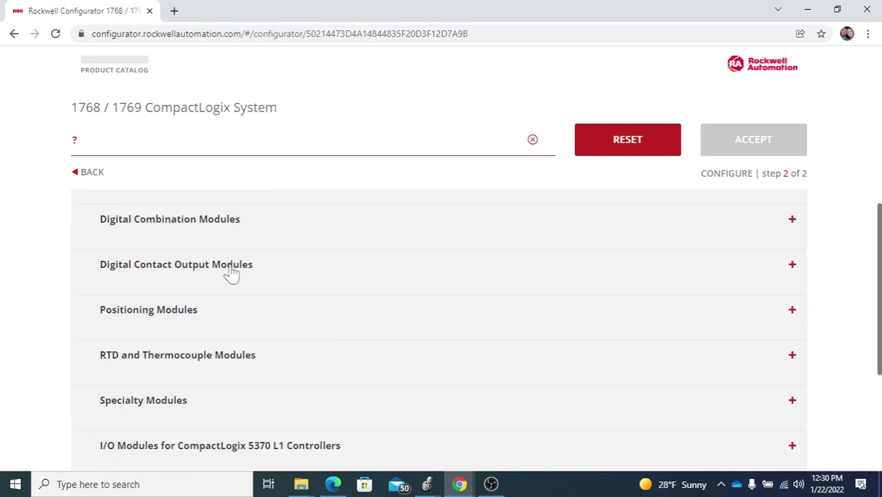
pyautogui.click(231, 271)
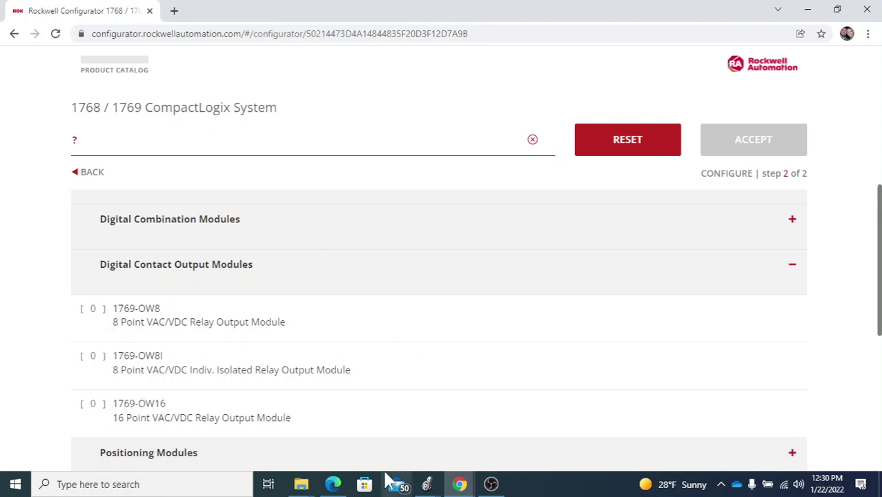
# Step: Switch to the test and check Question 5's requirement for a 16 Point VAC/VDC Relay Output Module
pyautogui.moveTo(458, 483)
pyautogui.click(393, 448)
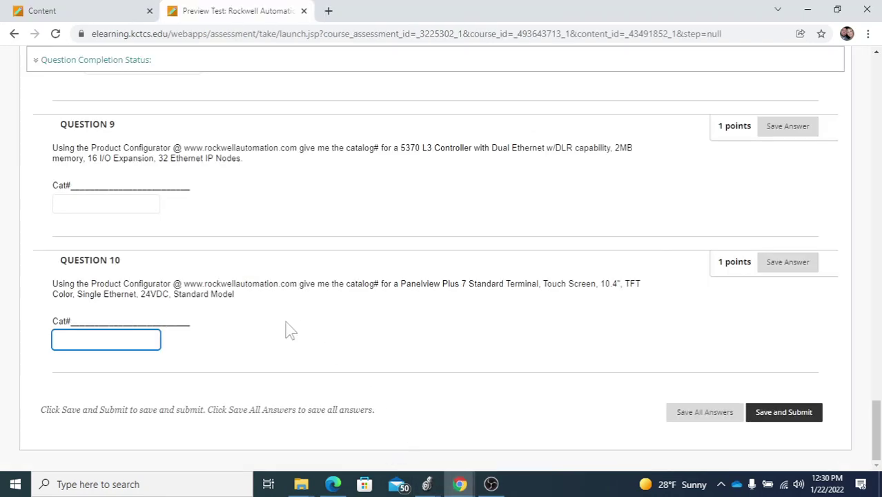
pyautogui.scroll(10, 280, 345)
pyautogui.scroll(15, 283, 352)
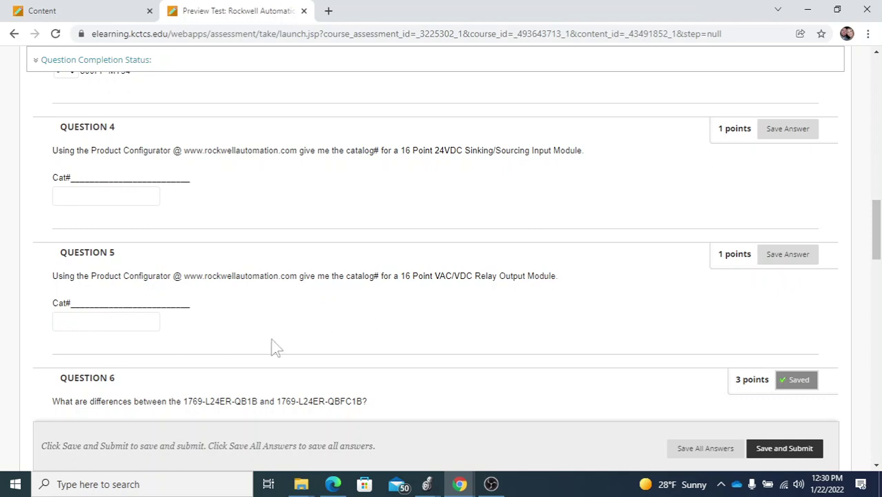
# Step: Look through the other test questions and read Question 2's L3X & L3Y CompactLogix power supply requirement
pyautogui.scroll(-3, 387, 345)
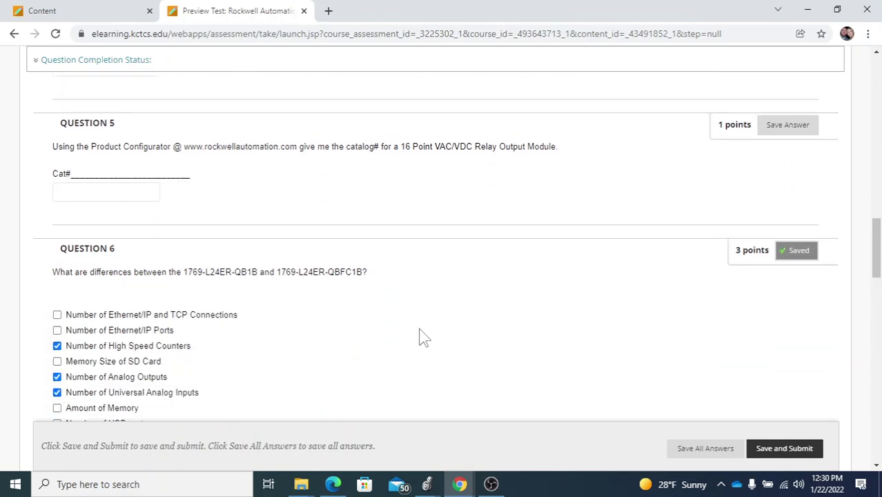
pyautogui.scroll(-6, 424, 336)
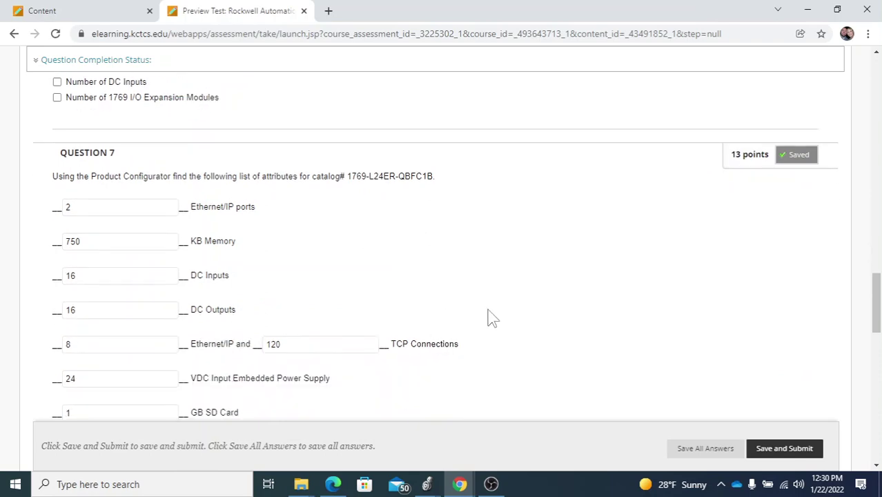
pyautogui.scroll(18, 486, 309)
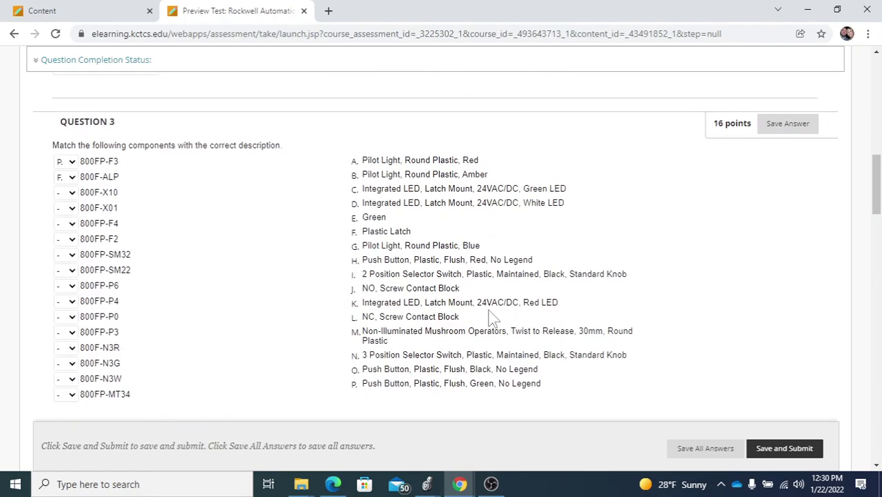
pyautogui.scroll(6, 491, 310)
pyautogui.scroll(-6, 492, 315)
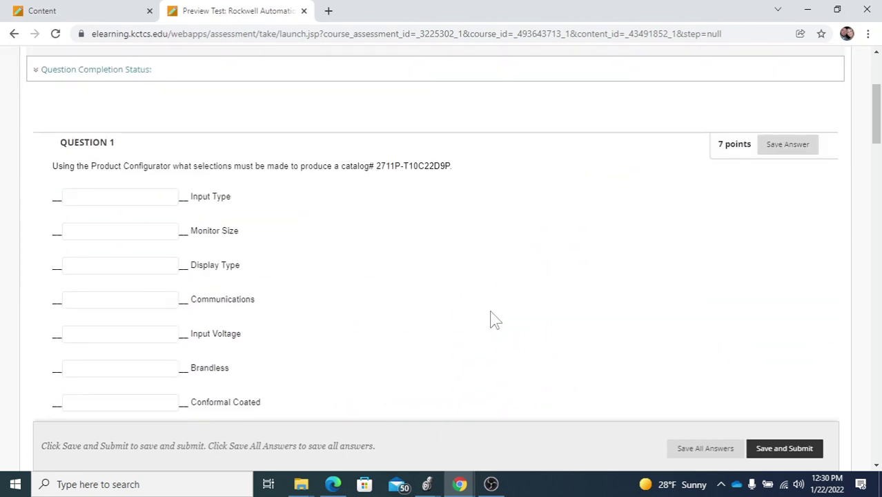
pyautogui.scroll(-3, 491, 318)
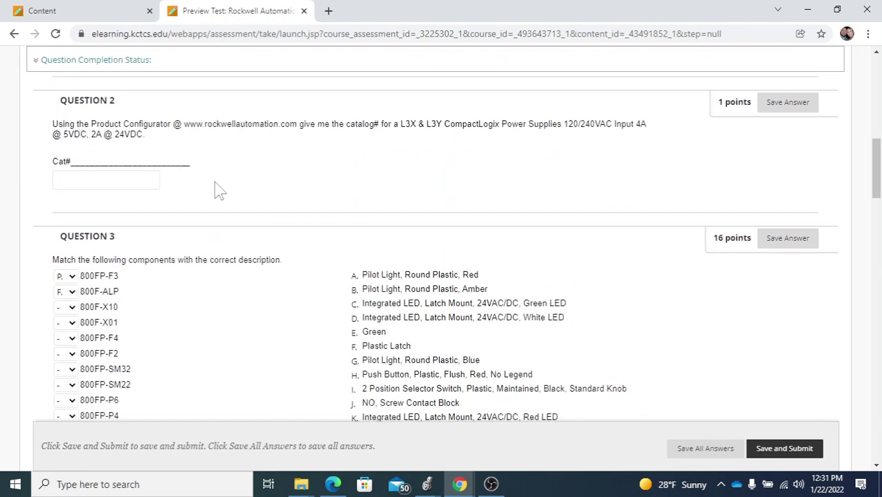
pyautogui.scroll(1, 215, 188)
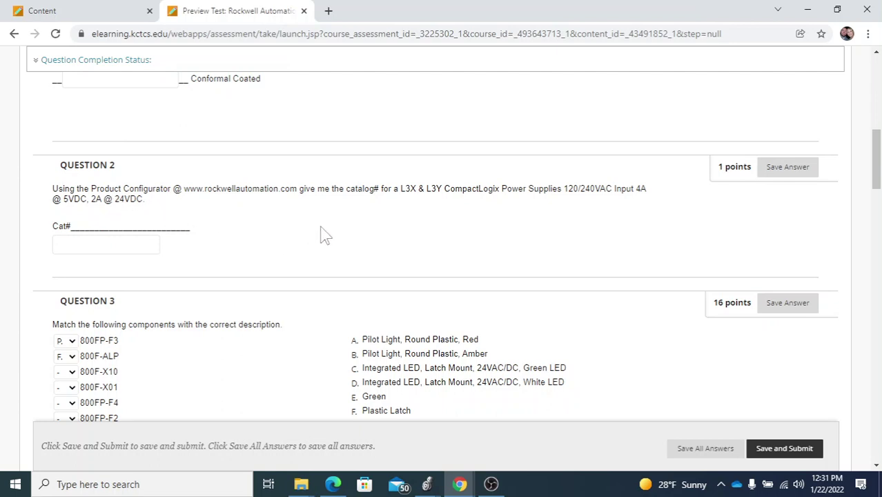
# Step: Return to the configurator and collapse the I/O Modules category
pyautogui.moveTo(459, 484)
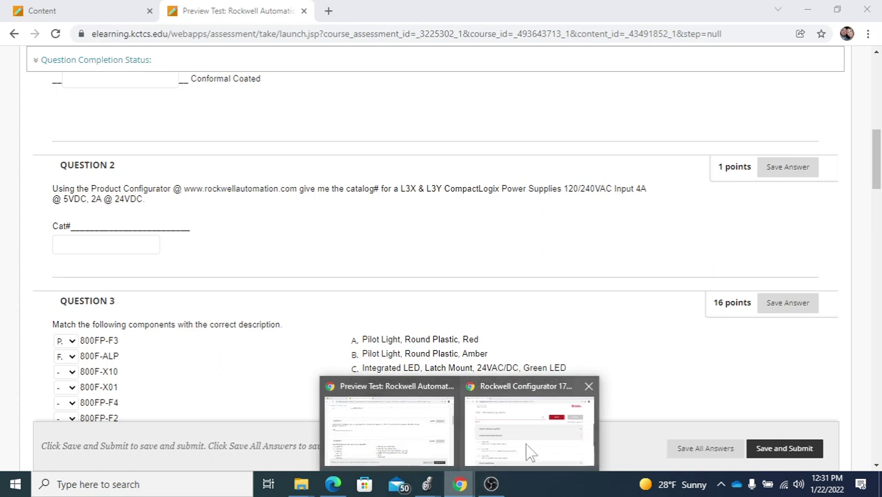
pyautogui.click(525, 443)
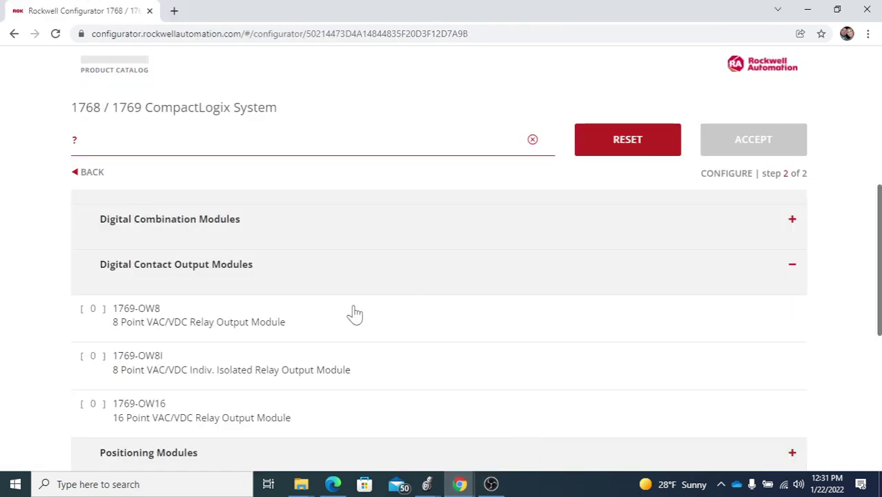
pyautogui.scroll(4, 354, 312)
pyautogui.scroll(5, 353, 308)
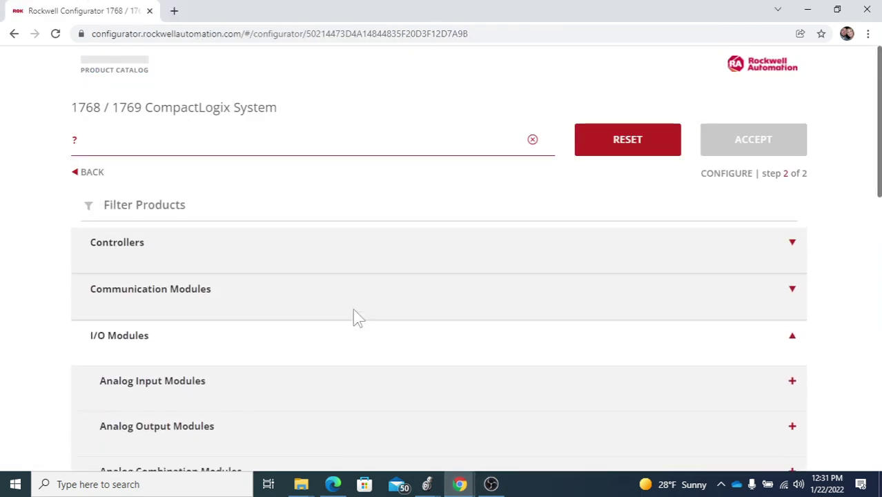
pyautogui.click(792, 338)
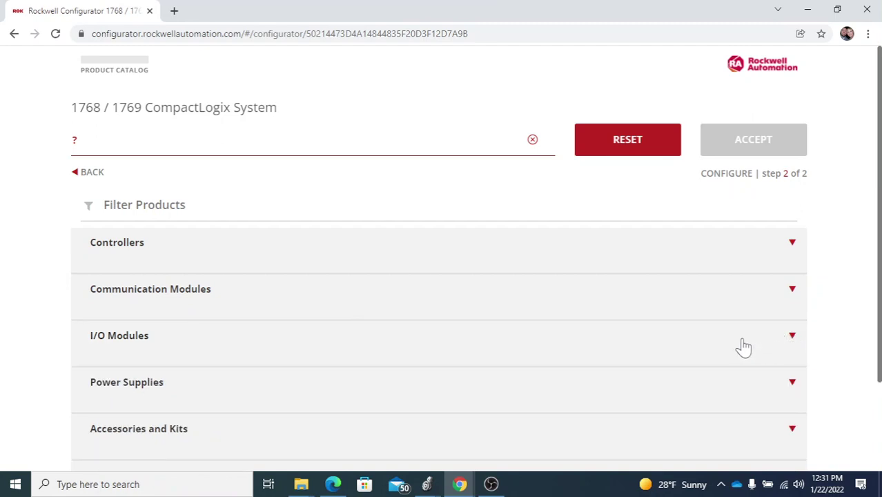
# Step: Expand the Power Supplies category and its Power Supplies (L3x platforms) group
pyautogui.scroll(-1, 742, 348)
pyautogui.scroll(1, 742, 348)
pyautogui.click(143, 388)
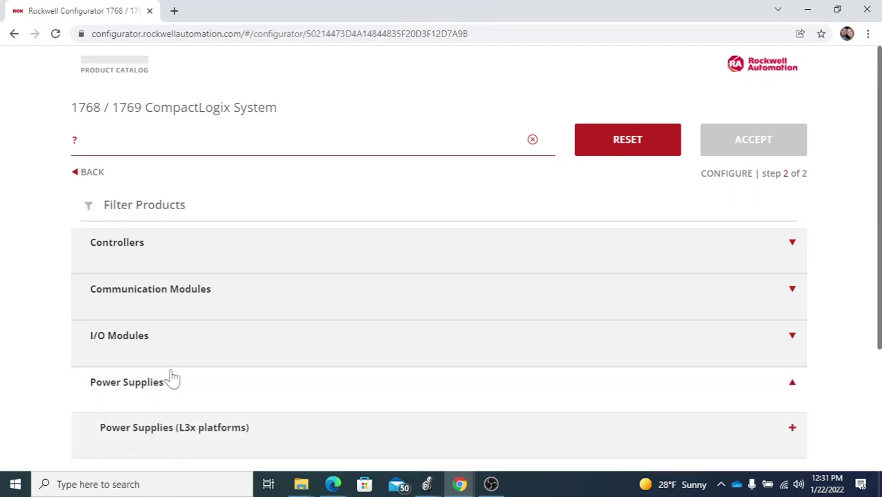
pyautogui.scroll(-2, 396, 316)
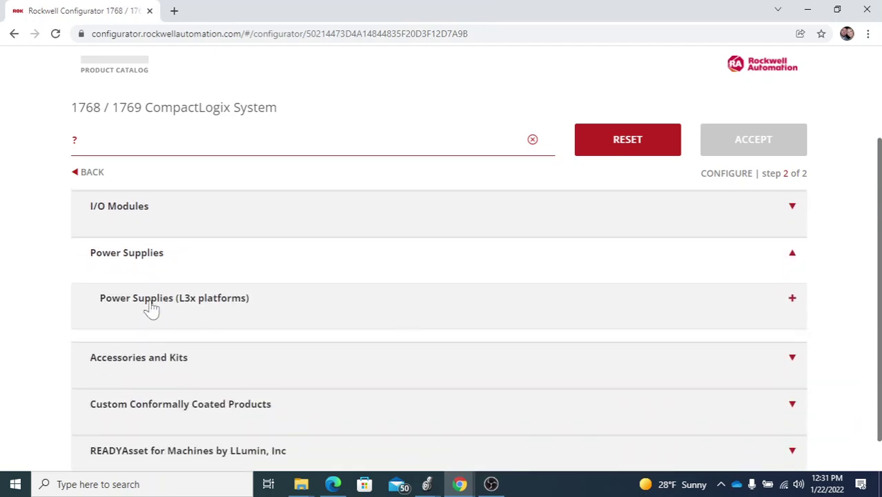
pyautogui.click(225, 305)
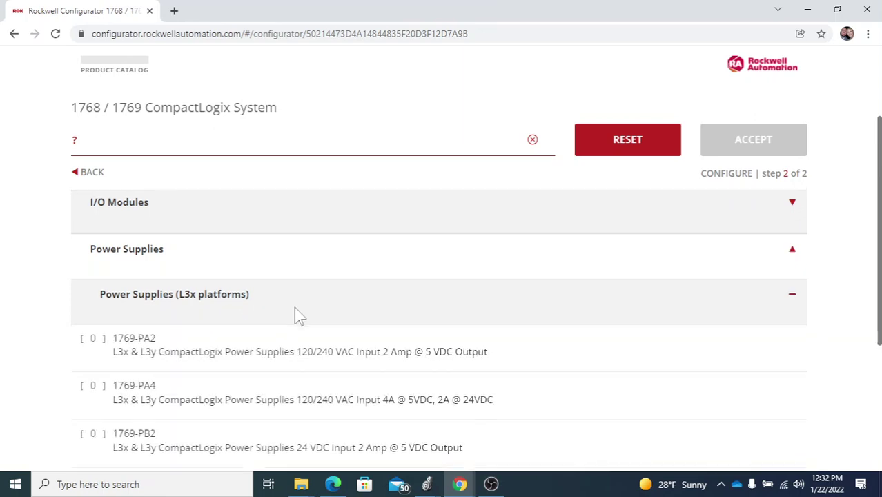
# Step: Compare the L3x power supplies' input voltage and output currents with Question 2's 120/240VAC, 4A @ 5VDC, 2A @ 24VDC requirement
pyautogui.scroll(-1, 315, 316)
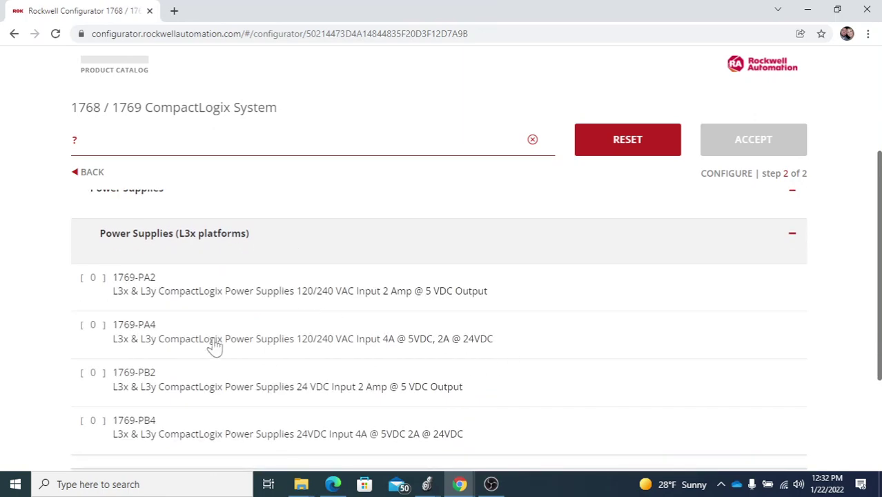
pyautogui.scroll(-1, 184, 358)
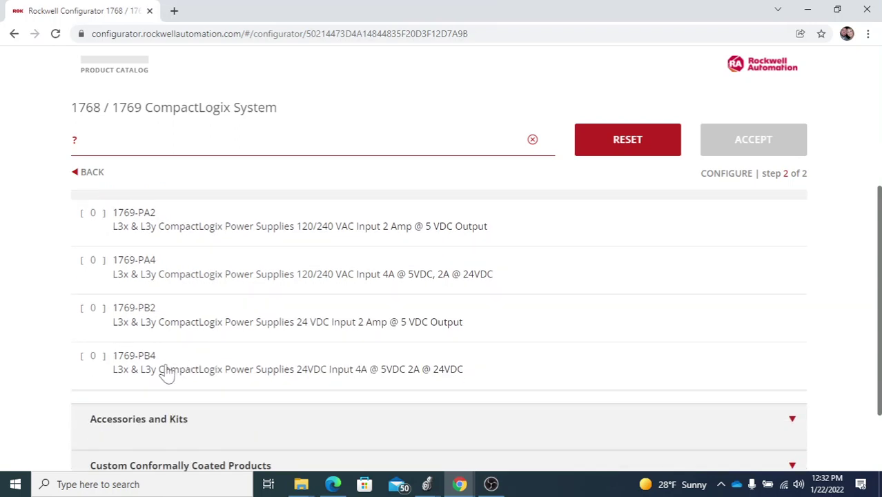
pyautogui.scroll(1, 155, 298)
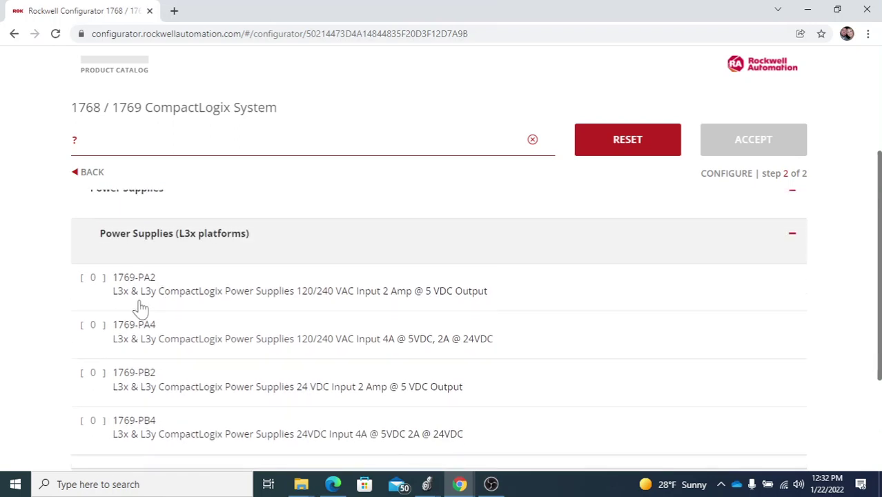